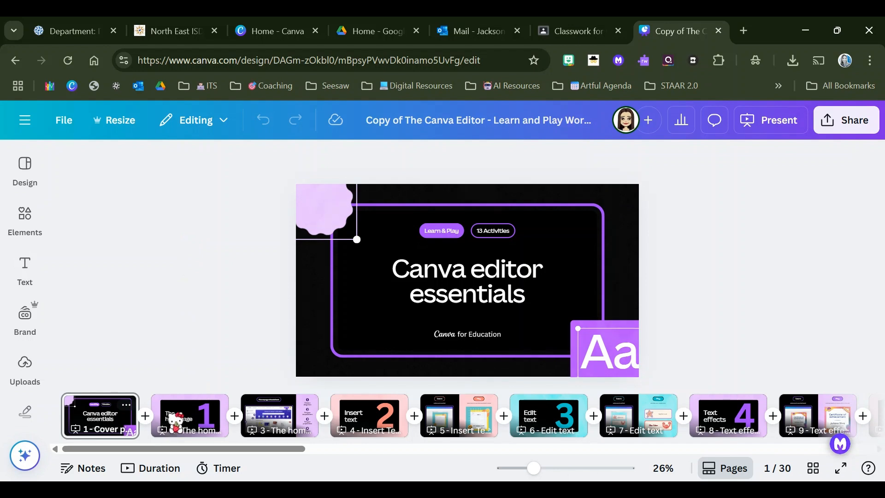
Step: Open page 5, the "Insert text" Learn and Play activity, and enlarge it to 38%
{"action": "left_click", "coordinate": [176, 414]}
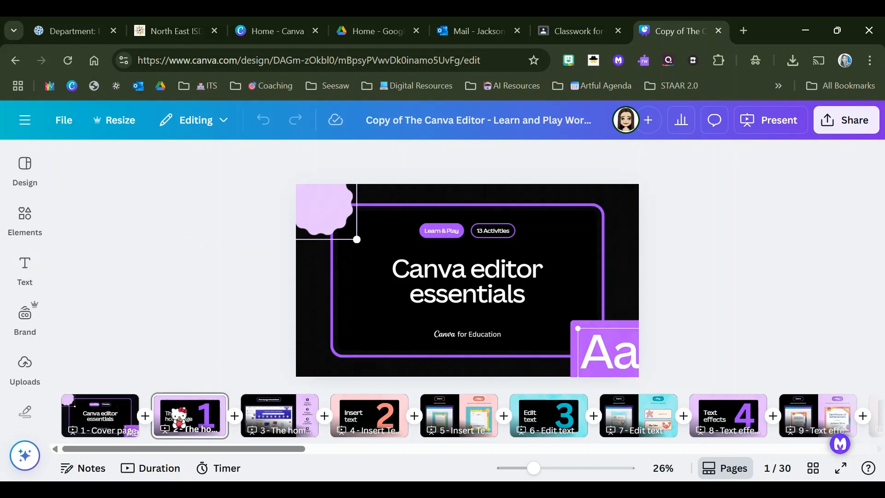
{"action": "key", "text": "Right"}
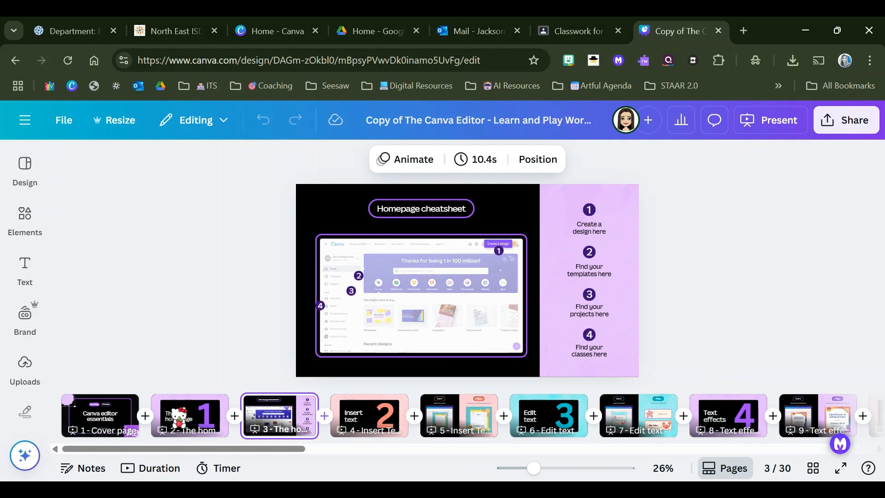
{"action": "key", "text": "Right"}
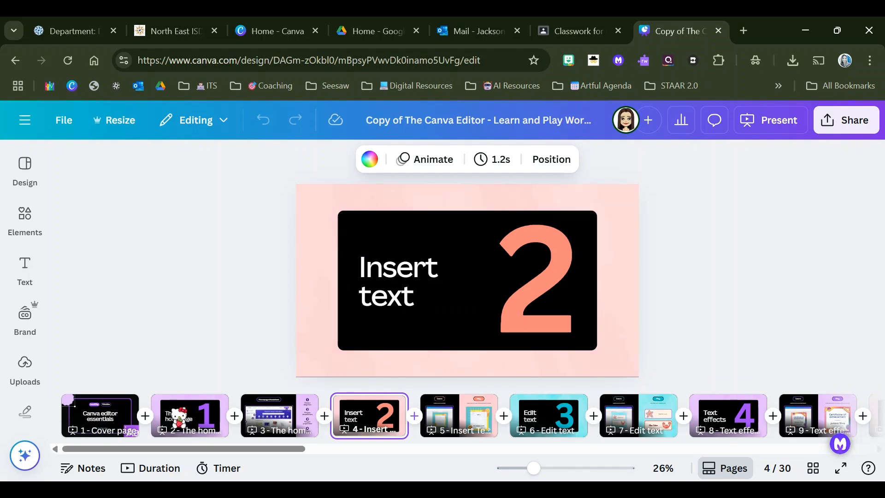
{"action": "key", "text": "Right"}
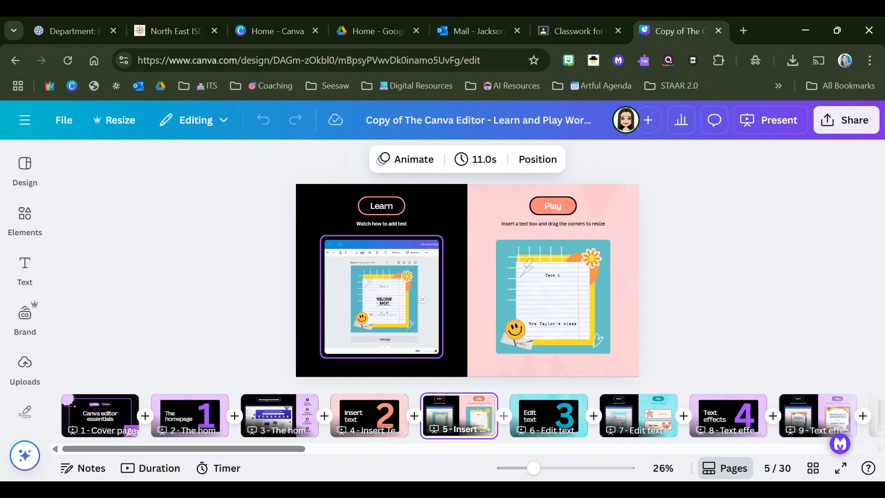
{"action": "left_click_drag", "start_coordinate": [533, 469], "coordinate": [545, 469]}
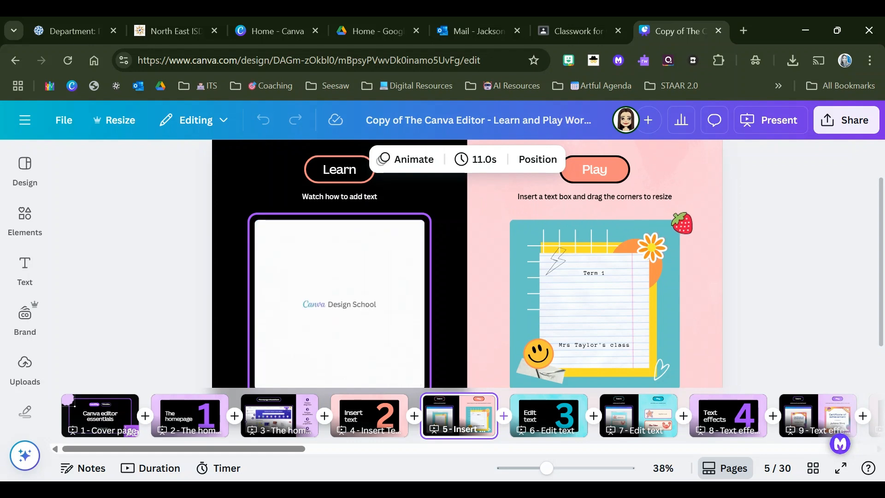
{"action": "left_click", "coordinate": [32, 227]}
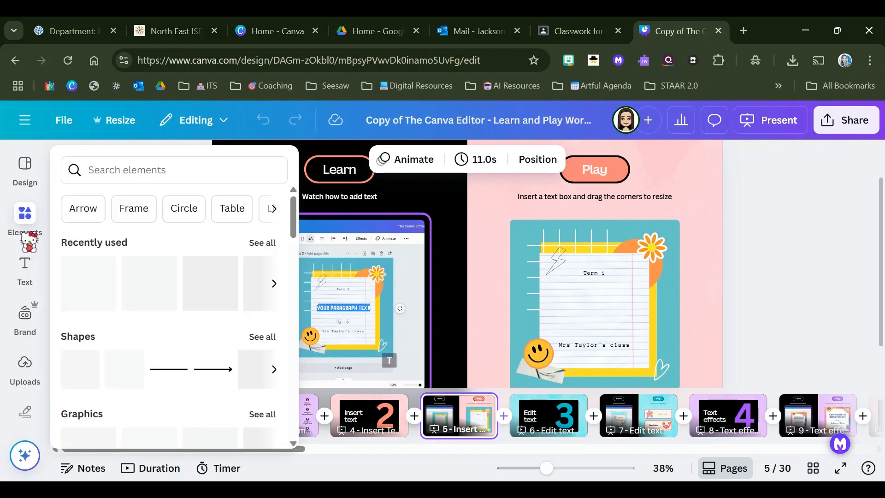
{"action": "left_click", "coordinate": [25, 266]}
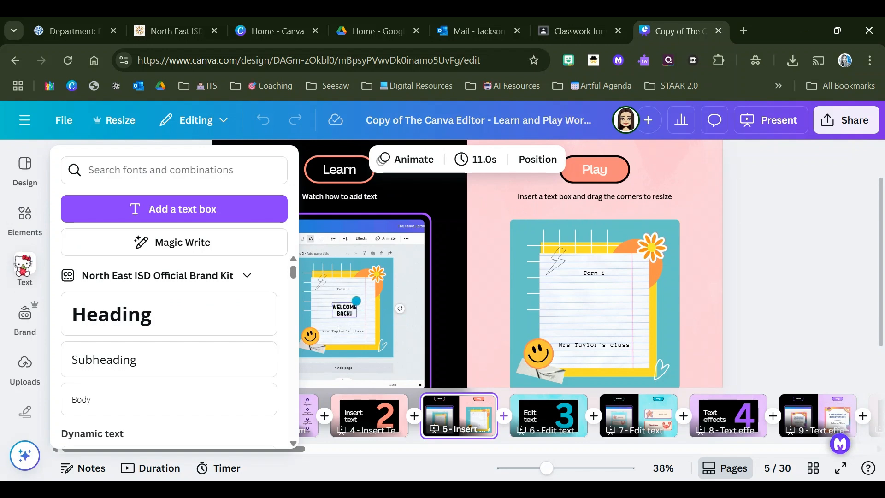
{"action": "left_click", "coordinate": [25, 219]}
{"action": "left_click", "coordinate": [24, 170]}
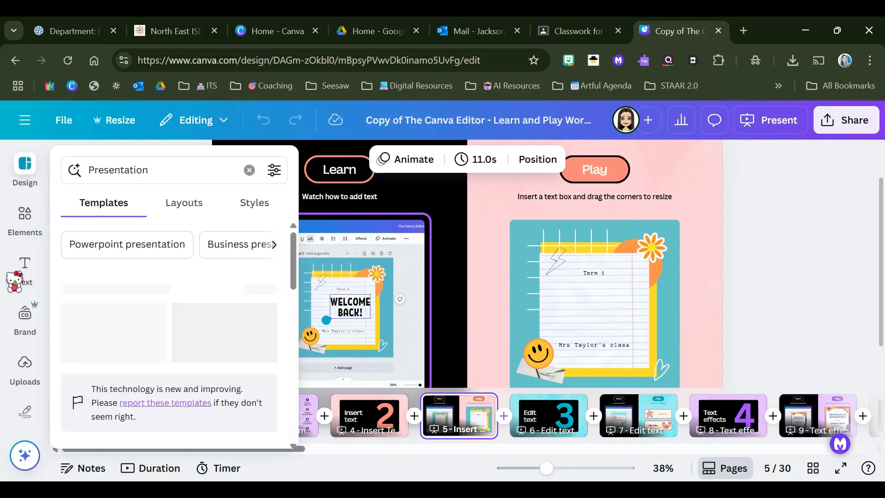
Step: Add the "Spring vibes" font combination to page 5, scaled down and placed on the lined note in the Play activity
{"action": "left_click", "coordinate": [23, 272]}
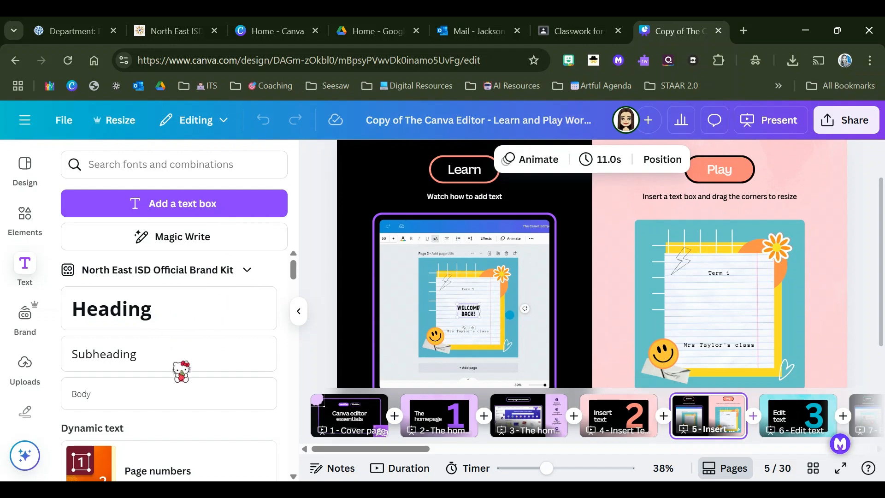
{"action": "scroll", "coordinate": [182, 371], "scroll_direction": "down", "scroll_amount": 6}
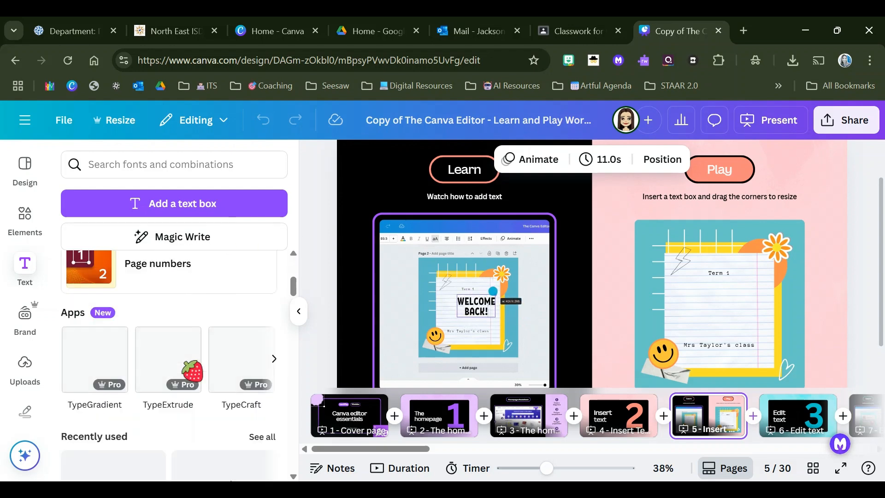
{"action": "scroll", "coordinate": [193, 372], "scroll_direction": "down", "scroll_amount": 3}
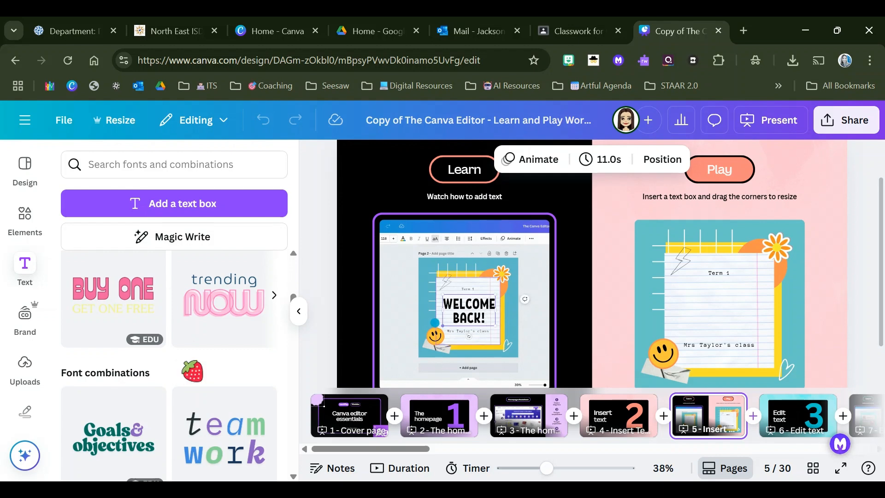
{"action": "scroll", "coordinate": [195, 360], "scroll_direction": "down", "scroll_amount": 3}
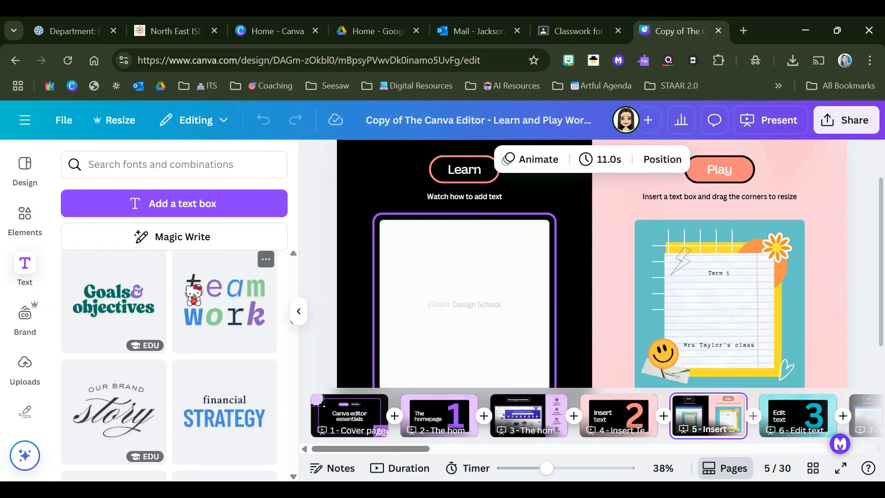
{"action": "scroll", "coordinate": [182, 313], "scroll_direction": "down", "scroll_amount": 3}
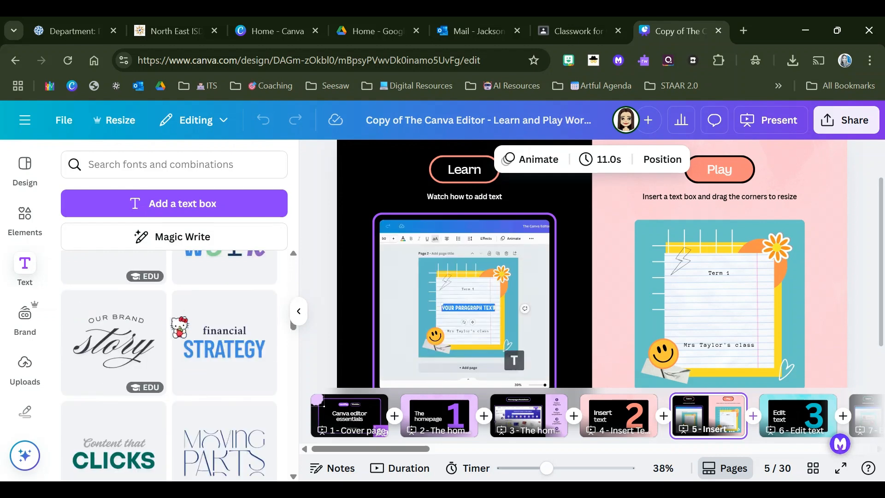
{"action": "scroll", "coordinate": [179, 326], "scroll_direction": "down", "scroll_amount": 6}
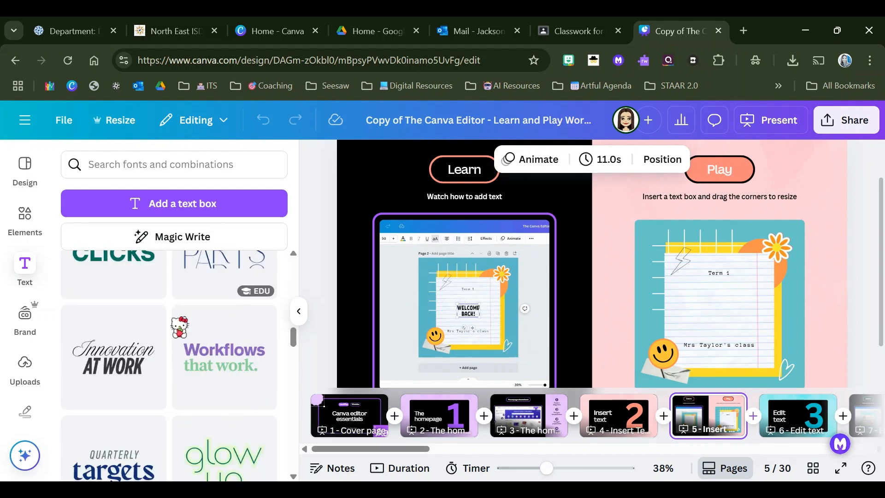
{"action": "scroll", "coordinate": [179, 327], "scroll_direction": "down", "scroll_amount": 2}
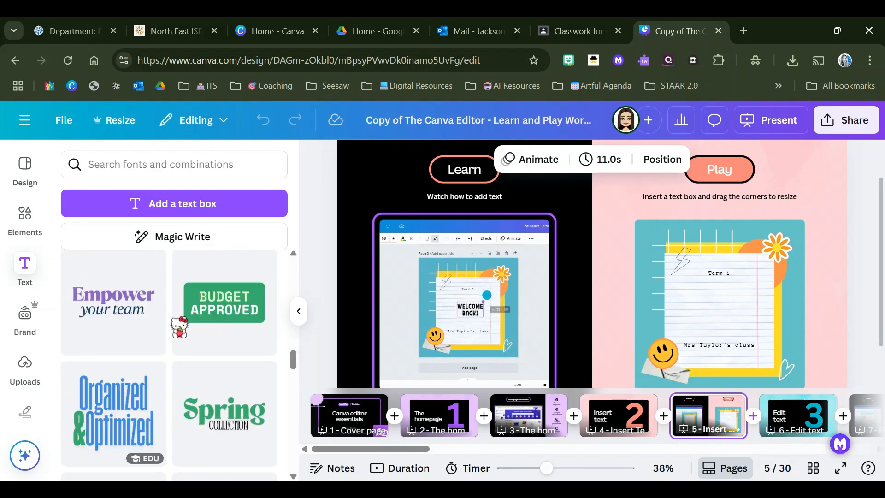
{"action": "scroll", "coordinate": [179, 326], "scroll_direction": "down", "scroll_amount": 10}
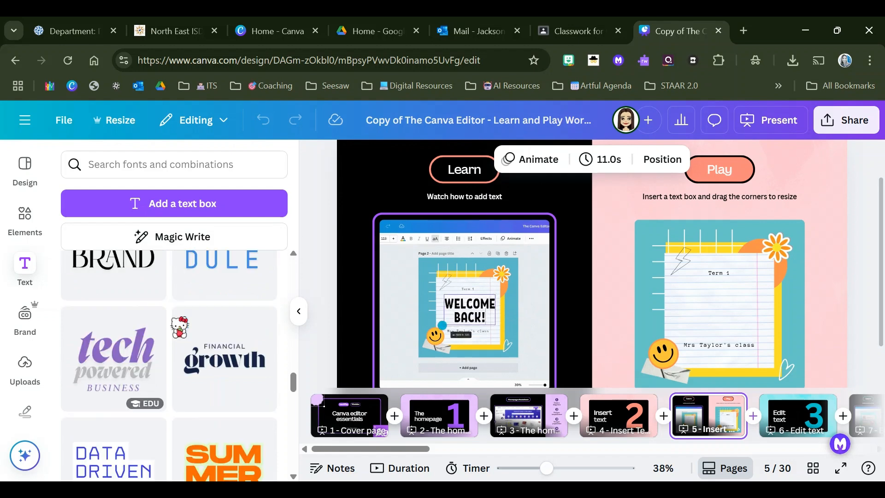
{"action": "scroll", "coordinate": [180, 326], "scroll_direction": "down", "scroll_amount": 10}
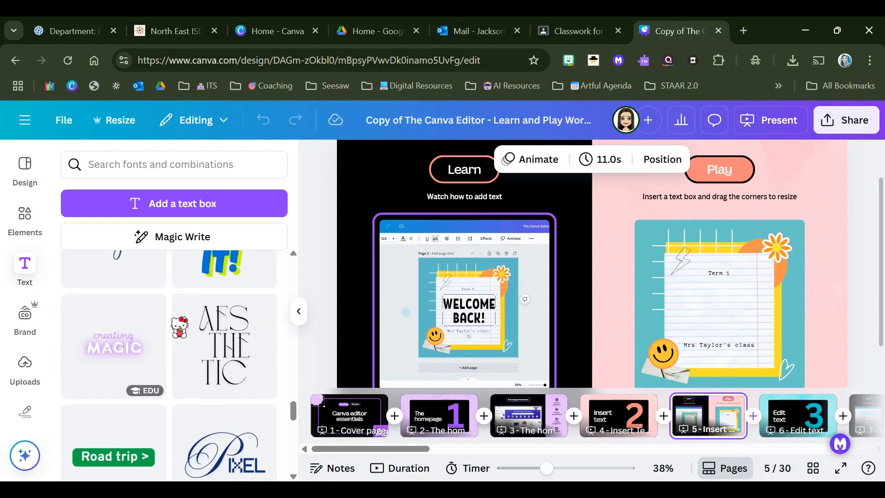
{"action": "scroll", "coordinate": [180, 327], "scroll_direction": "down", "scroll_amount": 4}
{"action": "scroll", "coordinate": [180, 326], "scroll_direction": "down", "scroll_amount": 2}
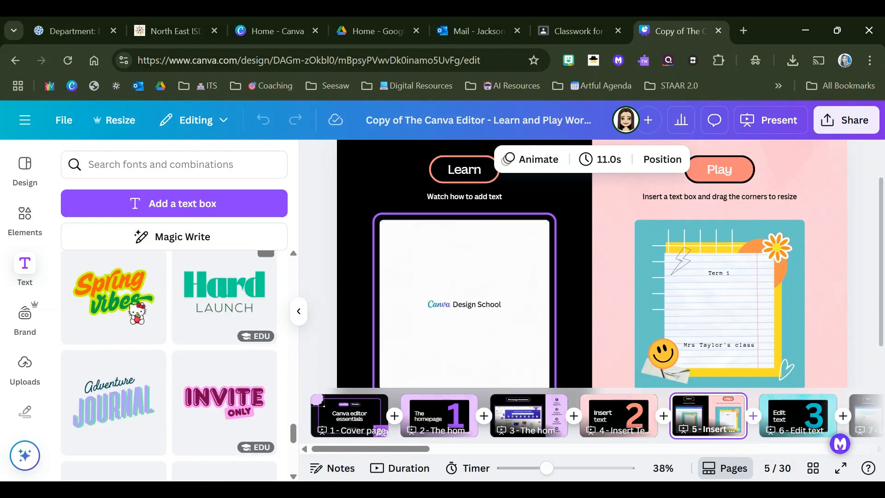
{"action": "left_click", "coordinate": [115, 302]}
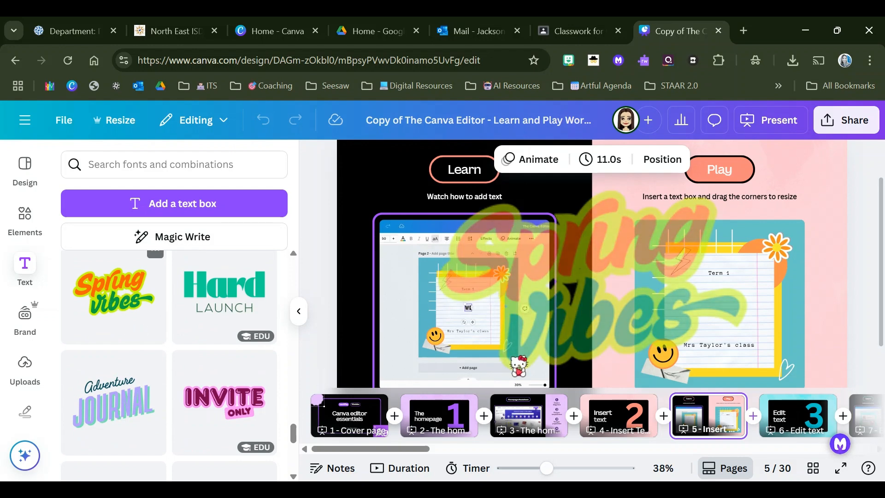
{"action": "left_click_drag", "start_coordinate": [398, 187], "coordinate": [658, 293]}
{"action": "left_click_drag", "start_coordinate": [736, 340], "coordinate": [743, 305]}
Step: Delete the class name text, the "Term 1" text and the lightning bolt from the note
{"action": "left_click", "coordinate": [732, 347]}
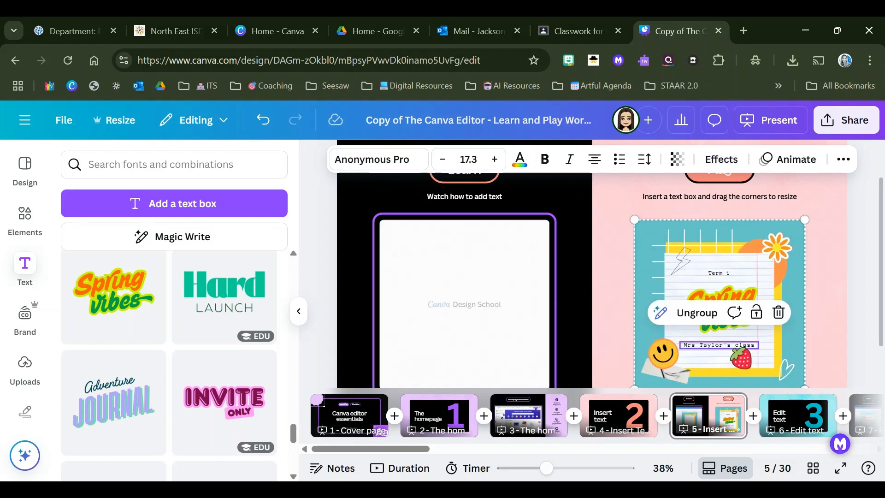
{"action": "key", "text": "Delete"}
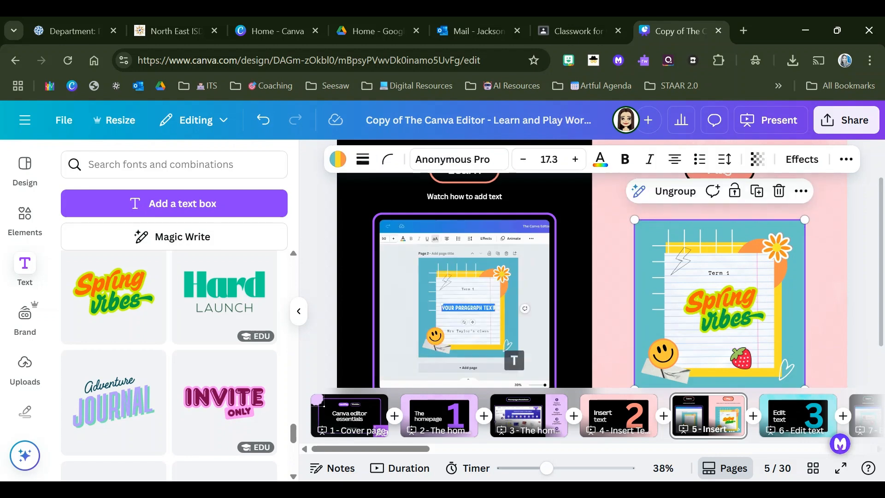
{"action": "left_click", "coordinate": [720, 274]}
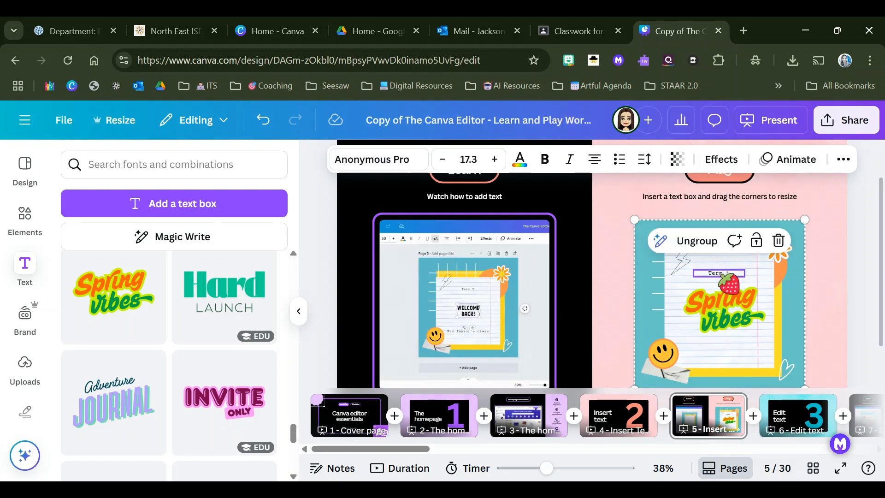
{"action": "key", "text": "Delete"}
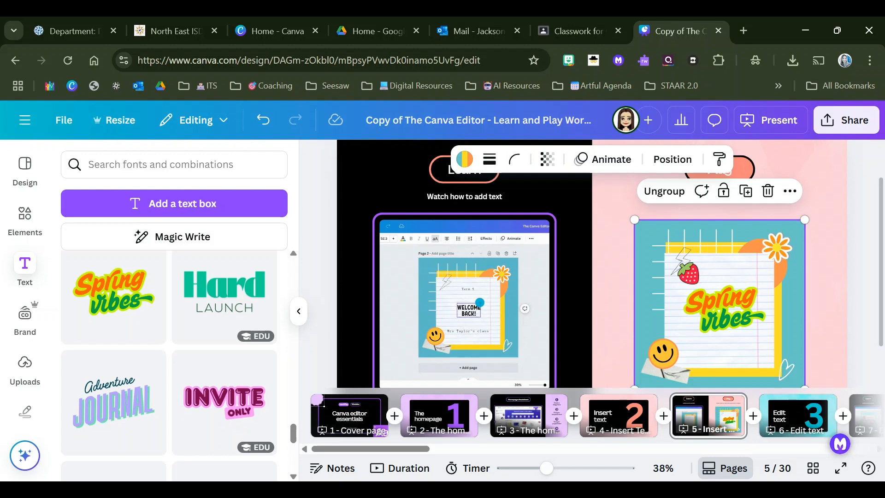
{"action": "left_click", "coordinate": [678, 263]}
{"action": "key", "text": "Delete"}
Step: Replace "Spring" with "Mrs." and "vibes" with the teacher's surname, and centre the lettering on the note
{"action": "left_click", "coordinate": [702, 292]}
{"action": "left_click_drag", "start_coordinate": [701, 293], "coordinate": [695, 291]}
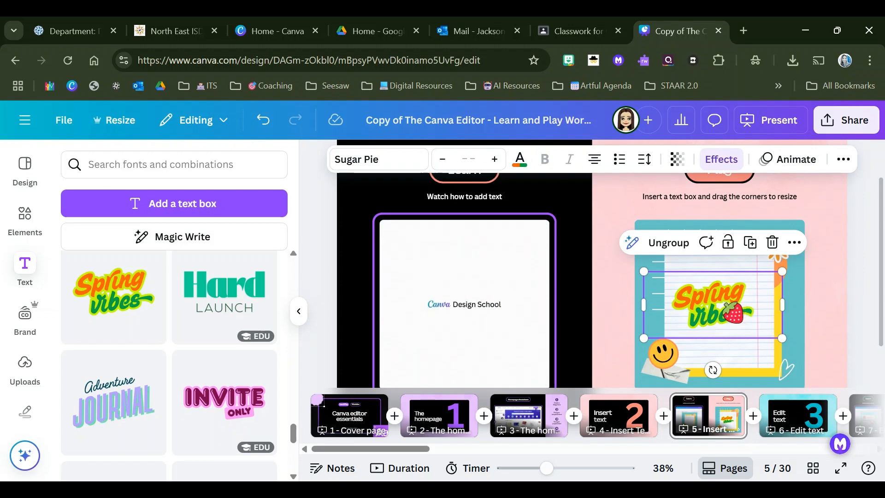
{"action": "left_click", "coordinate": [710, 313]}
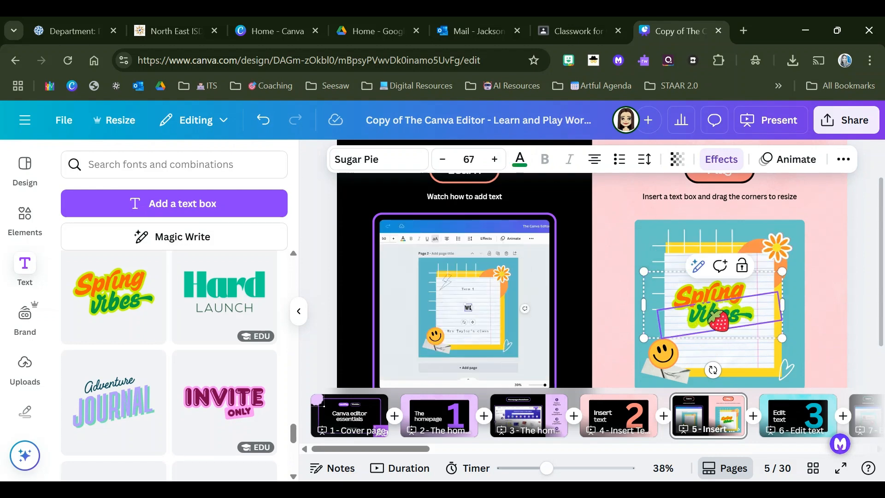
{"action": "double_click", "coordinate": [711, 313]}
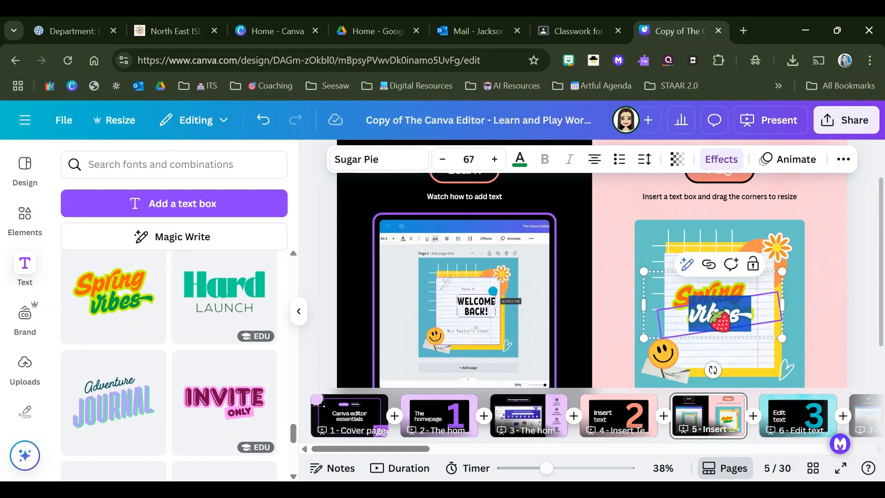
{"action": "type", "text": "Jackson"}
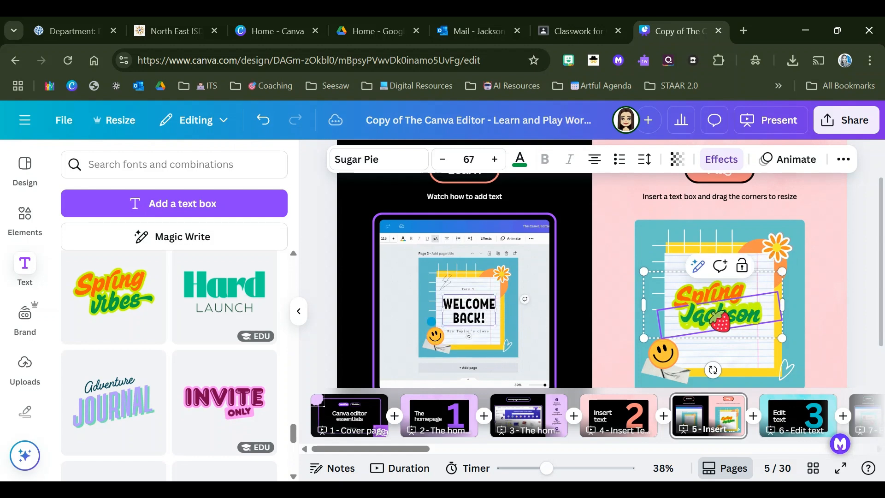
{"action": "left_click", "coordinate": [706, 292]}
{"action": "double_click", "coordinate": [707, 291]}
{"action": "type", "text": "Ms."}
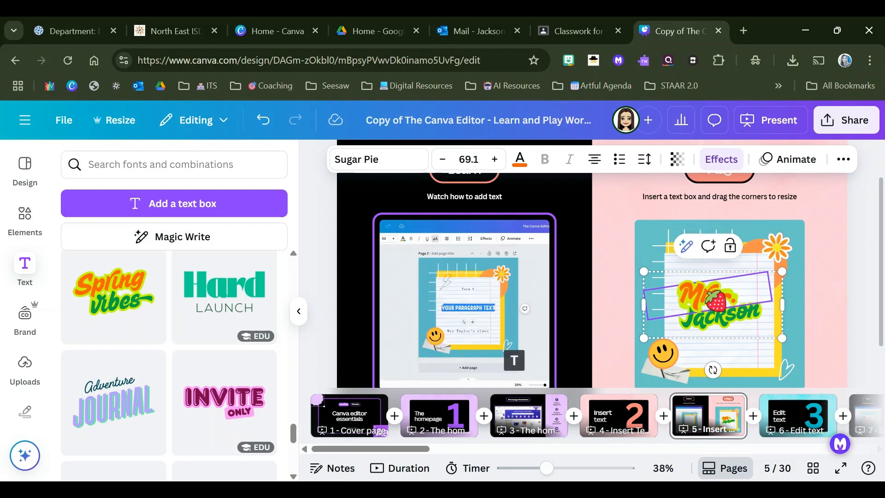
{"action": "left_click", "coordinate": [812, 252]}
{"action": "left_click_drag", "start_coordinate": [721, 314], "coordinate": [728, 314]}
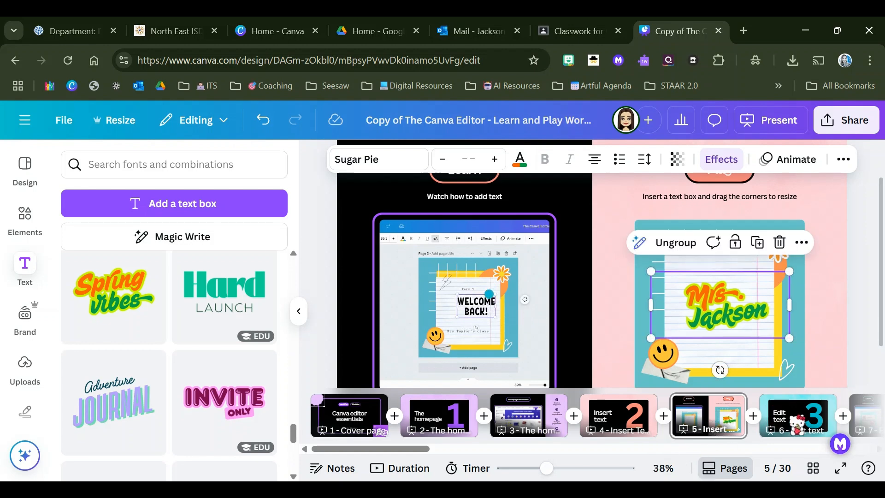
Step: Open page 7, the "Edit text" Learn and Play activity, and collapse the text options to widen the canvas
{"action": "left_click", "coordinate": [793, 423]}
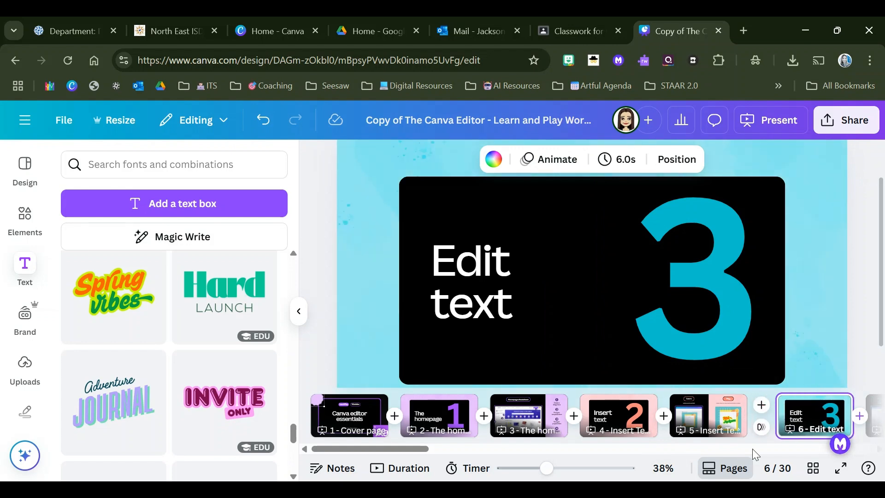
{"action": "left_click_drag", "start_coordinate": [374, 447], "coordinate": [349, 453]}
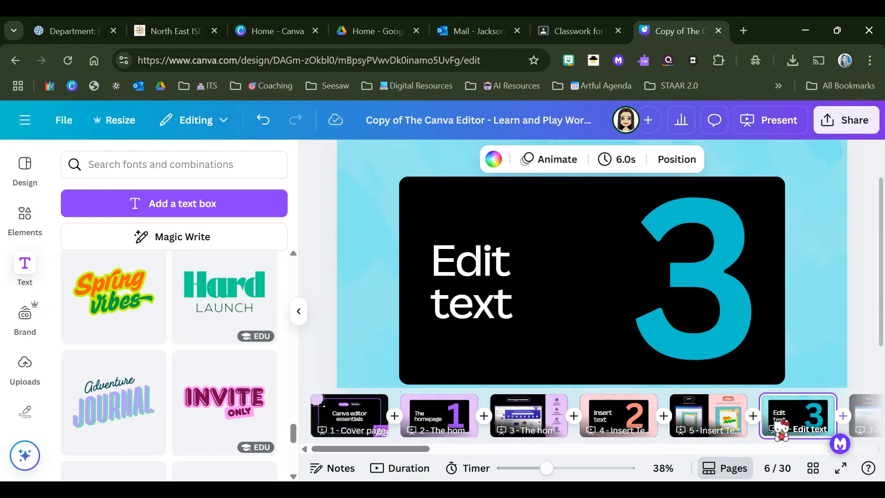
{"action": "left_click_drag", "start_coordinate": [412, 446], "coordinate": [412, 447]}
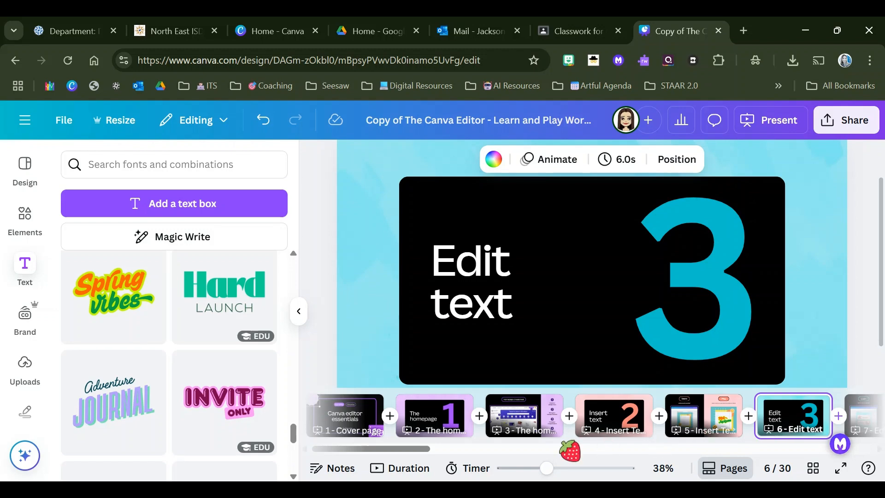
{"action": "left_click_drag", "start_coordinate": [426, 450], "coordinate": [508, 451]}
{"action": "left_click", "coordinate": [475, 415]}
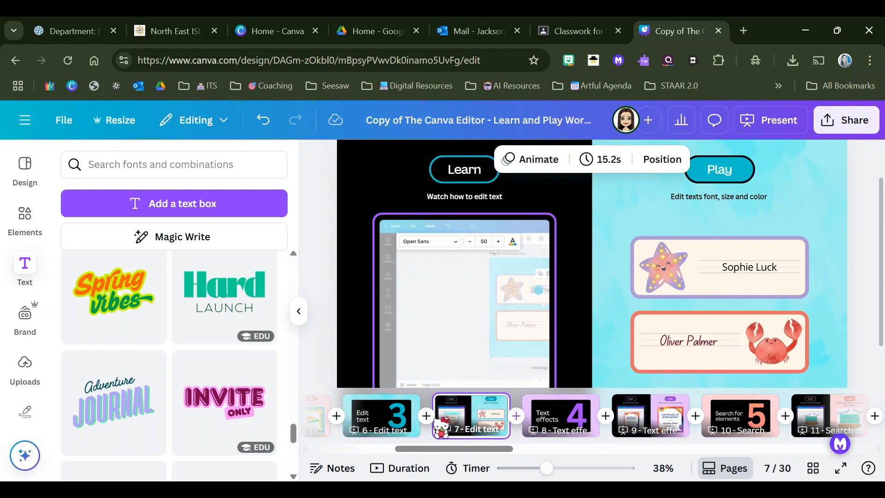
{"action": "left_click", "coordinate": [299, 311]}
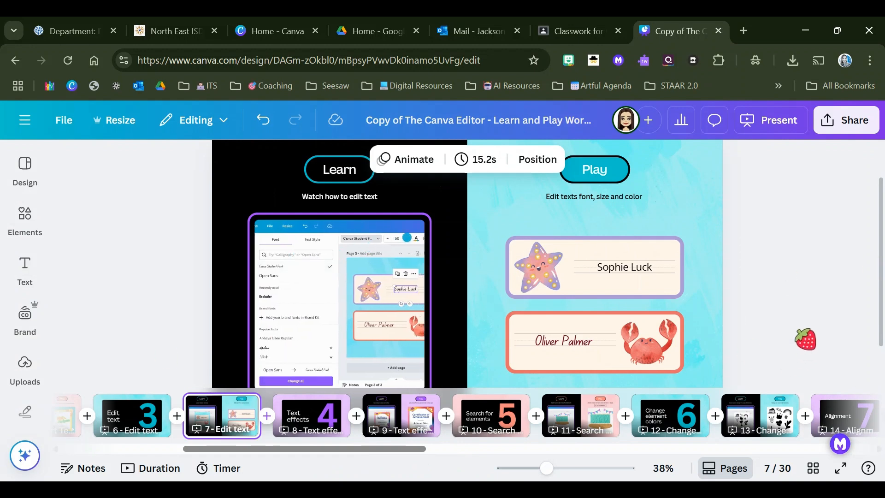
{"action": "left_click", "coordinate": [782, 215]}
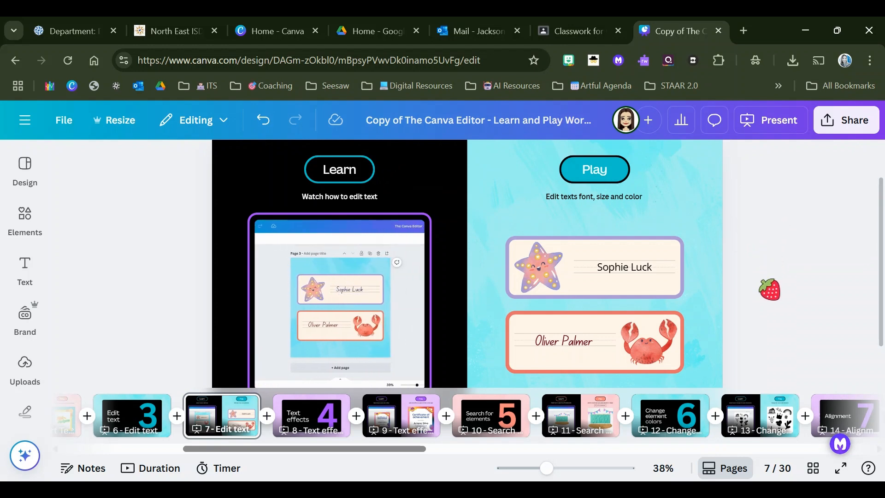
Step: Clear the sample name from the starfish label in the Play activity
{"action": "left_click", "coordinate": [628, 270]}
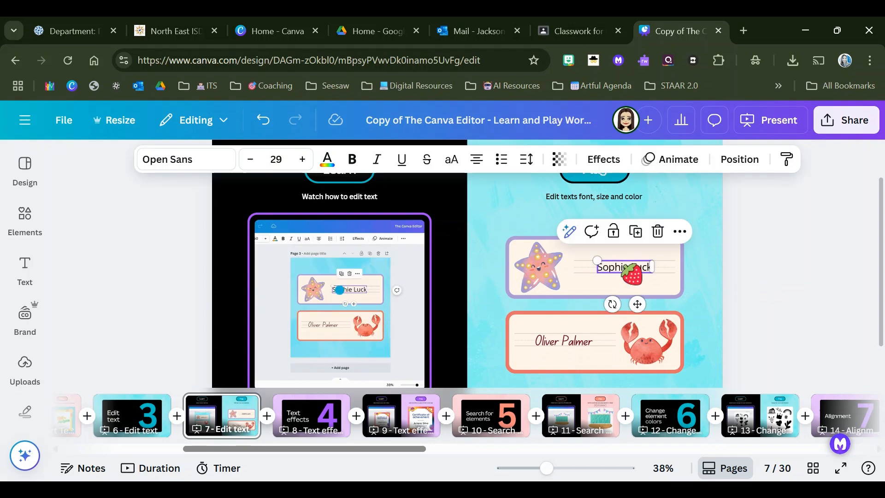
{"action": "double_click", "coordinate": [630, 270]}
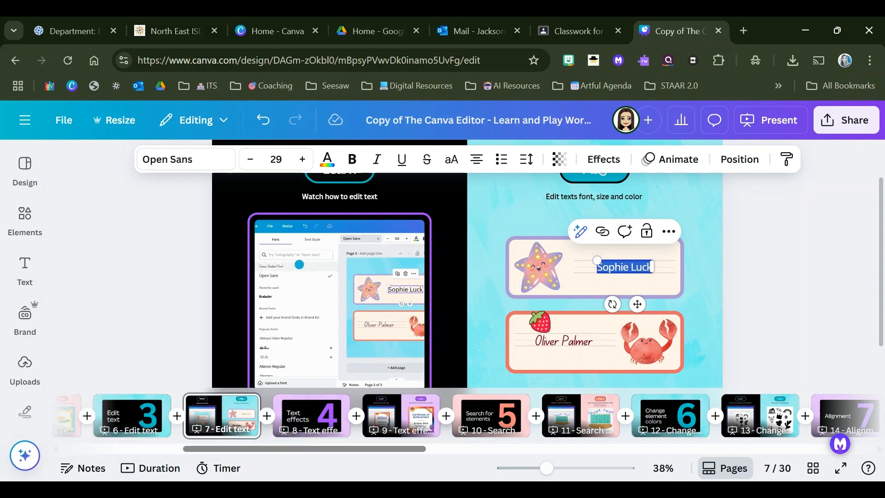
{"action": "key", "text": "BackSpace"}
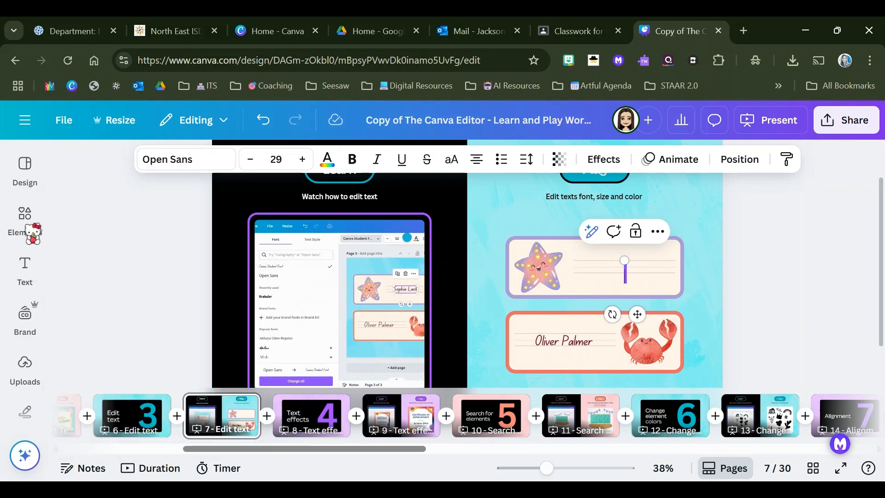
Step: Add a text box, scale it down to about size 29.7 on the starfish label's lines, and enter a person's full name
{"action": "left_click", "coordinate": [25, 271]}
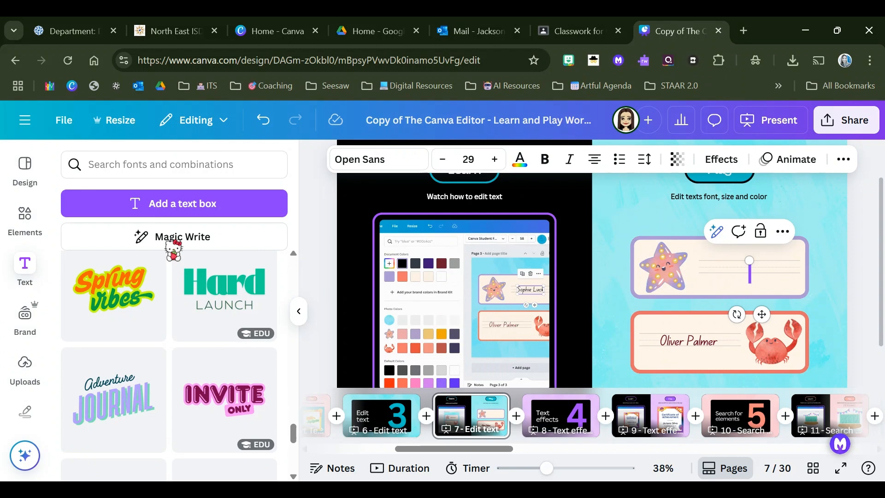
{"action": "left_click", "coordinate": [166, 205]}
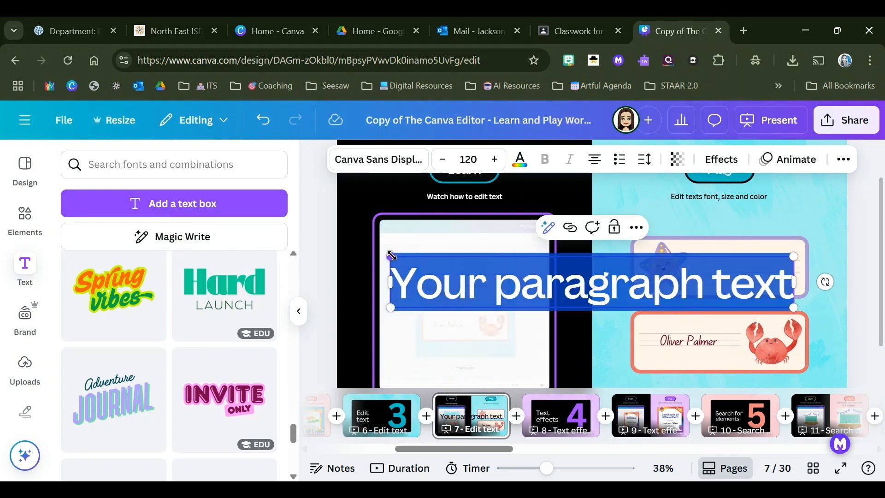
{"action": "left_click_drag", "start_coordinate": [391, 255], "coordinate": [616, 278]}
{"action": "left_click_drag", "start_coordinate": [677, 284], "coordinate": [684, 292]}
{"action": "left_click_drag", "start_coordinate": [752, 339], "coordinate": [755, 309]}
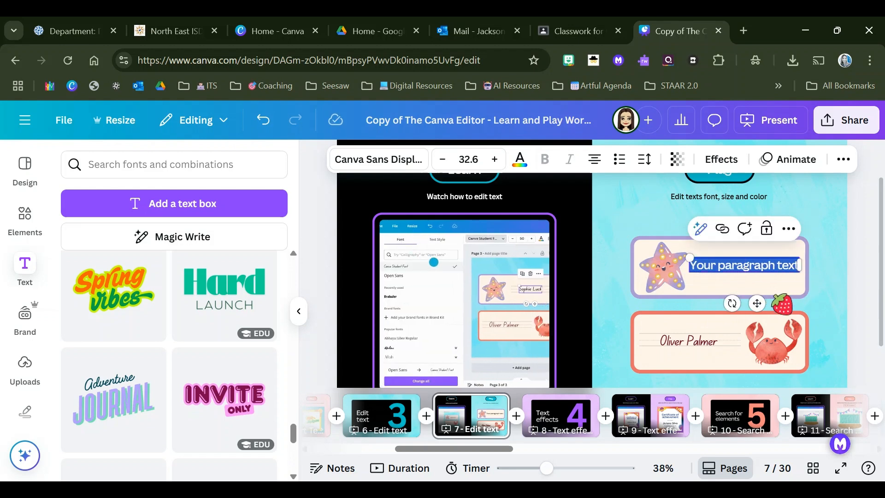
{"action": "left_click_drag", "start_coordinate": [799, 272], "coordinate": [743, 265]}
{"action": "left_click_drag", "start_coordinate": [752, 302], "coordinate": [757, 303]}
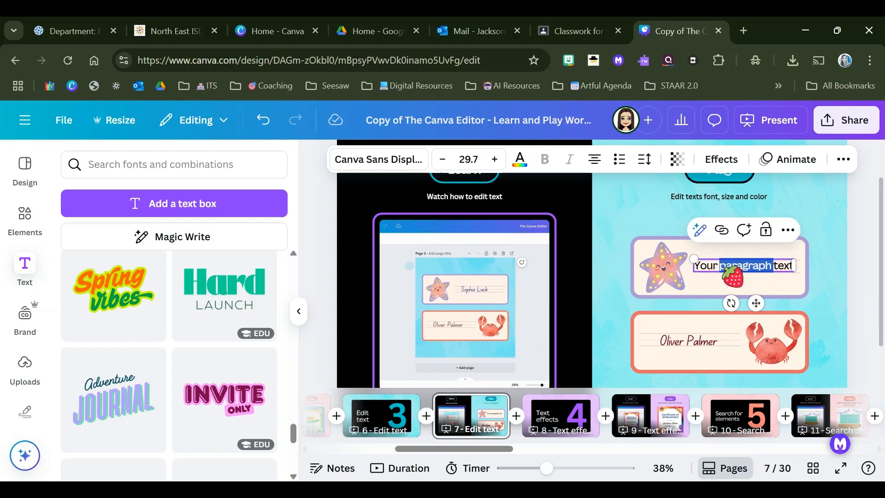
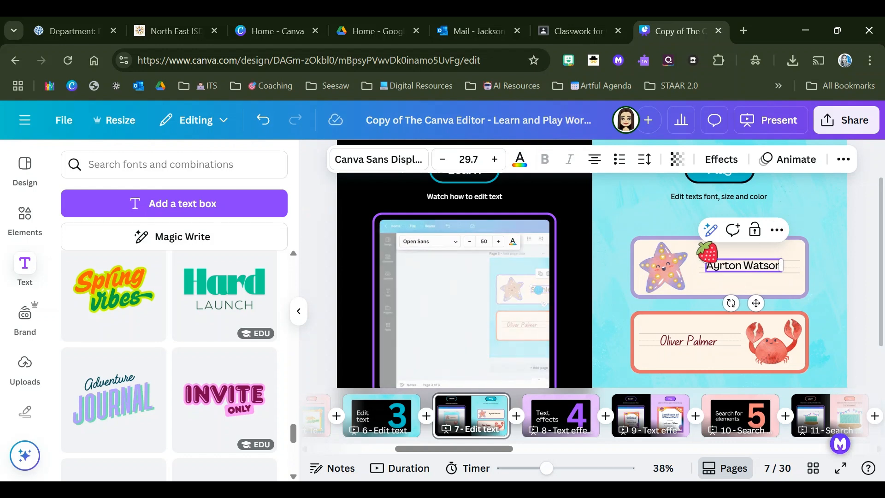
Step: Change the font of the whole name on the starfish label to Hangyaboly
{"action": "double_click", "coordinate": [734, 263]}
{"action": "triple_click", "coordinate": [734, 263]}
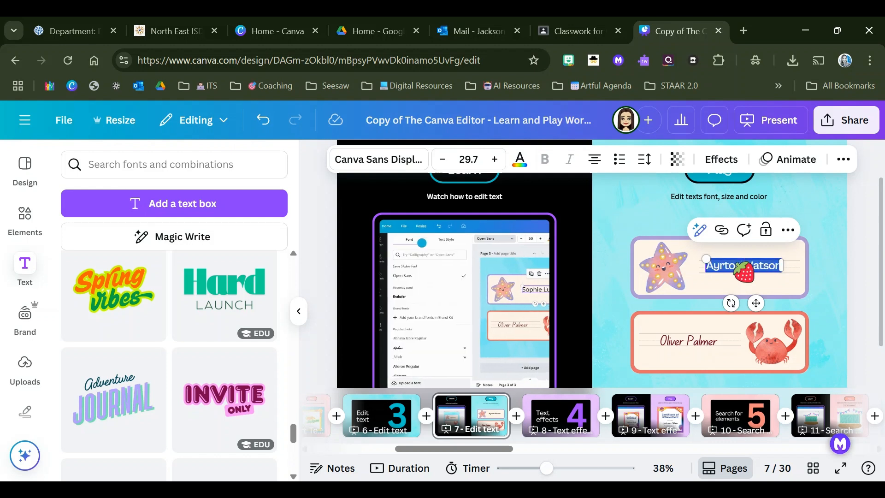
{"action": "left_click", "coordinate": [374, 161]}
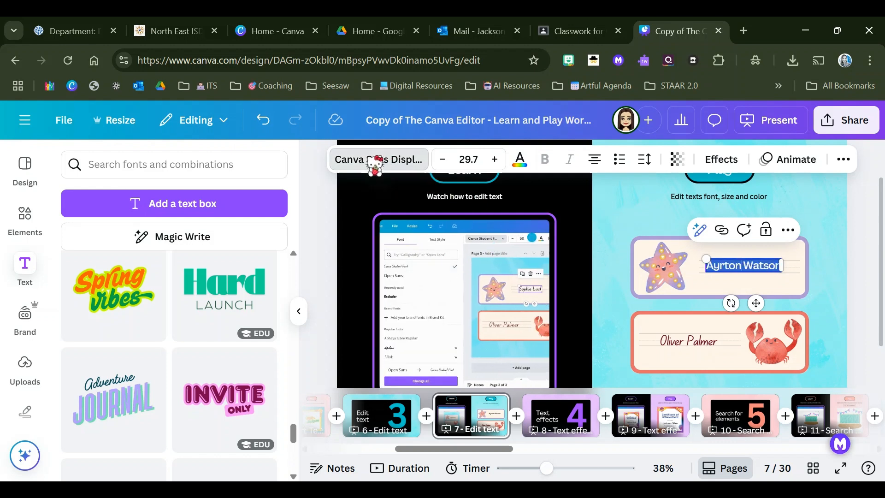
{"action": "scroll", "coordinate": [191, 341], "scroll_direction": "down", "scroll_amount": 5}
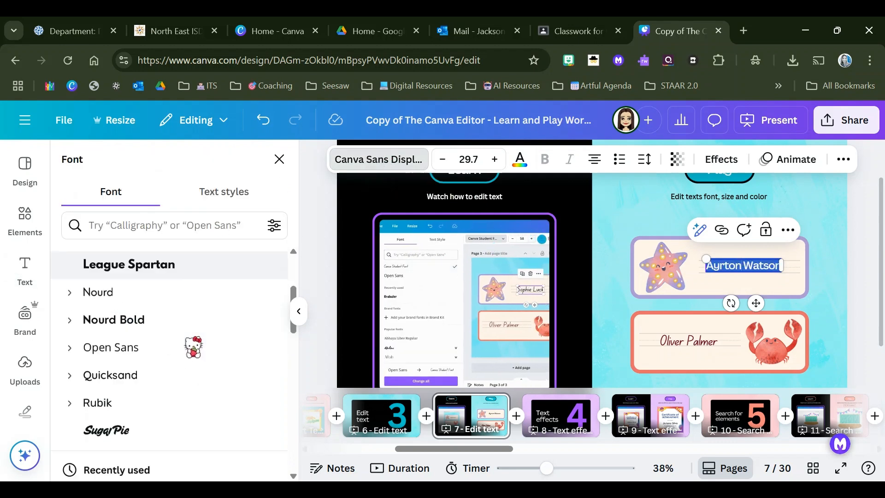
{"action": "scroll", "coordinate": [193, 347], "scroll_direction": "down", "scroll_amount": 8}
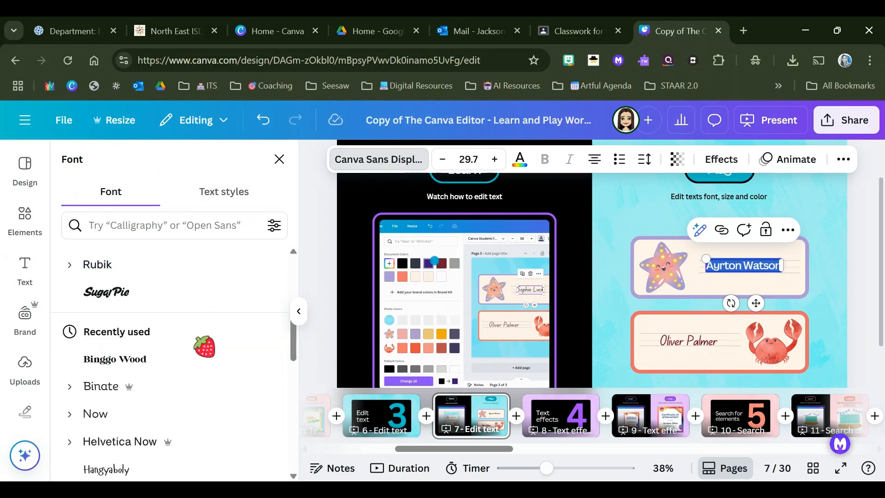
{"action": "scroll", "coordinate": [204, 347], "scroll_direction": "up", "scroll_amount": 3}
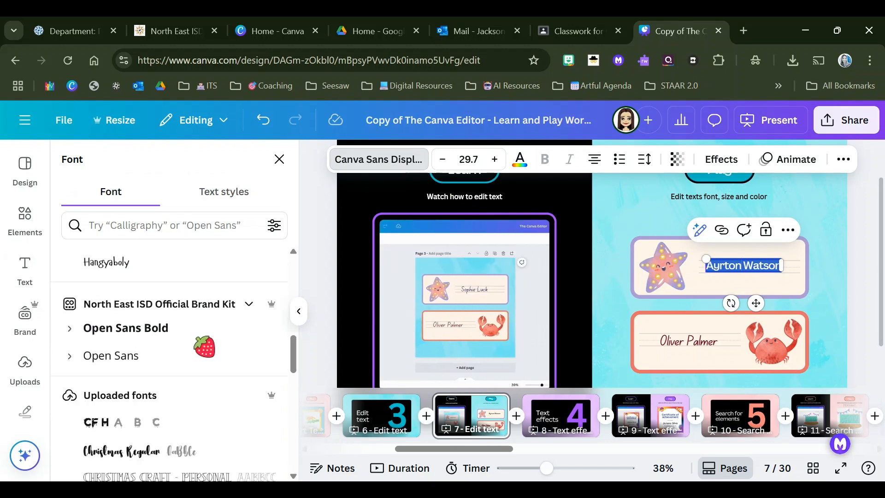
{"action": "scroll", "coordinate": [193, 347], "scroll_direction": "down", "scroll_amount": 7}
{"action": "scroll", "coordinate": [193, 347], "scroll_direction": "down", "scroll_amount": 10}
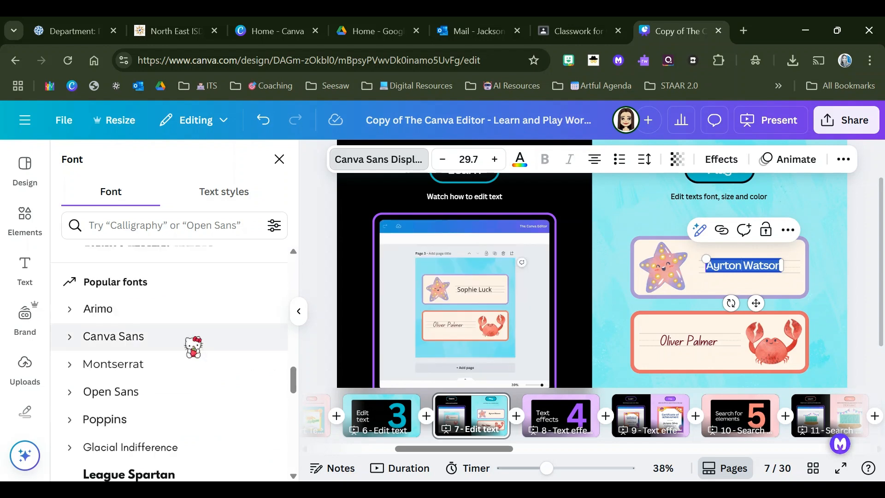
{"action": "scroll", "coordinate": [193, 347], "scroll_direction": "down", "scroll_amount": 12}
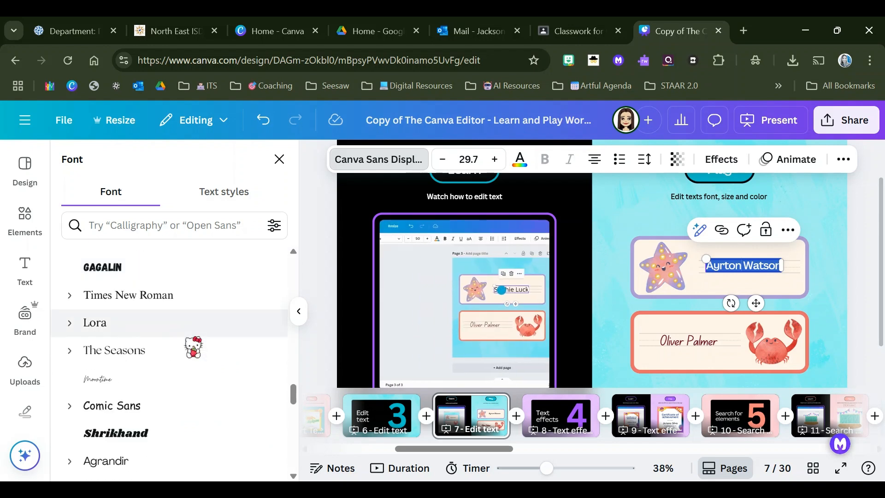
{"action": "scroll", "coordinate": [193, 347], "scroll_direction": "down", "scroll_amount": 5}
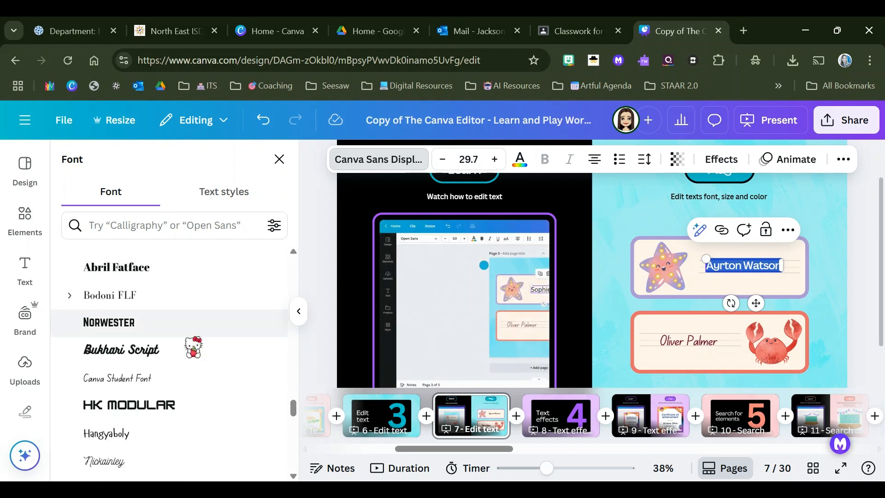
{"action": "scroll", "coordinate": [193, 347], "scroll_direction": "down", "scroll_amount": 3}
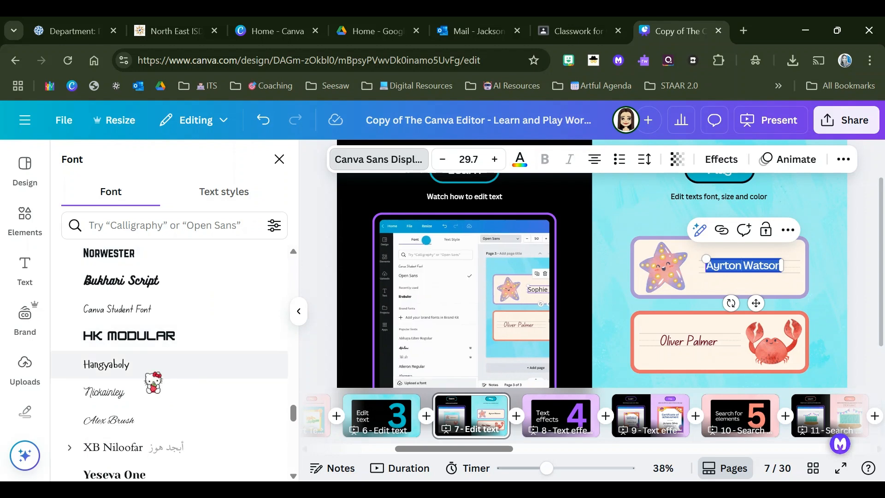
{"action": "left_click", "coordinate": [119, 364]}
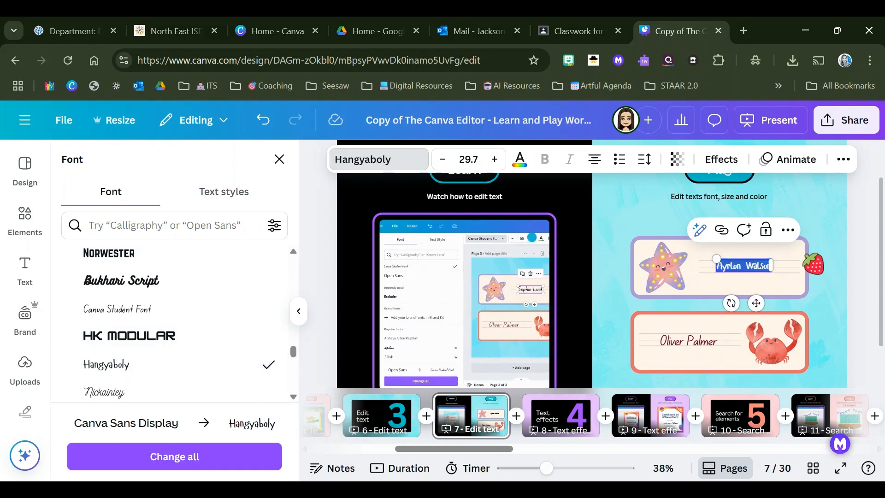
Step: Increase the starfish label's name to font size 43.7
{"action": "left_click", "coordinate": [494, 160]}
{"action": "left_click", "coordinate": [492, 160]}
{"action": "left_click", "coordinate": [492, 160]}
{"action": "left_click", "coordinate": [493, 159]}
{"action": "left_click", "coordinate": [492, 159]}
{"action": "left_click", "coordinate": [491, 158]}
{"action": "left_click", "coordinate": [492, 158]}
{"action": "left_click", "coordinate": [495, 159]}
{"action": "left_click", "coordinate": [494, 159]}
{"action": "left_click", "coordinate": [494, 159]}
{"action": "left_click", "coordinate": [495, 160]}
{"action": "left_click", "coordinate": [495, 160]}
{"action": "left_click", "coordinate": [494, 160]}
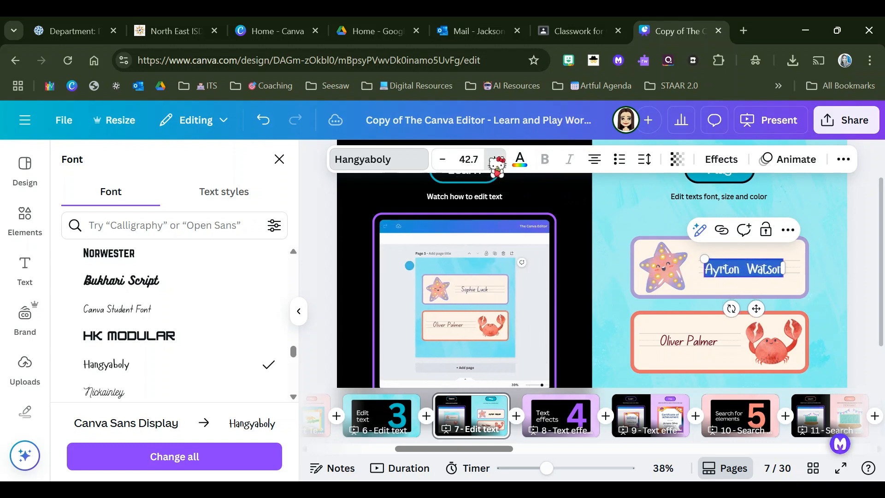
{"action": "left_click", "coordinate": [494, 160]}
Step: Colour the starfish label's name golden yellow from the brand kit's District Primary Color palette
{"action": "left_click", "coordinate": [521, 160]}
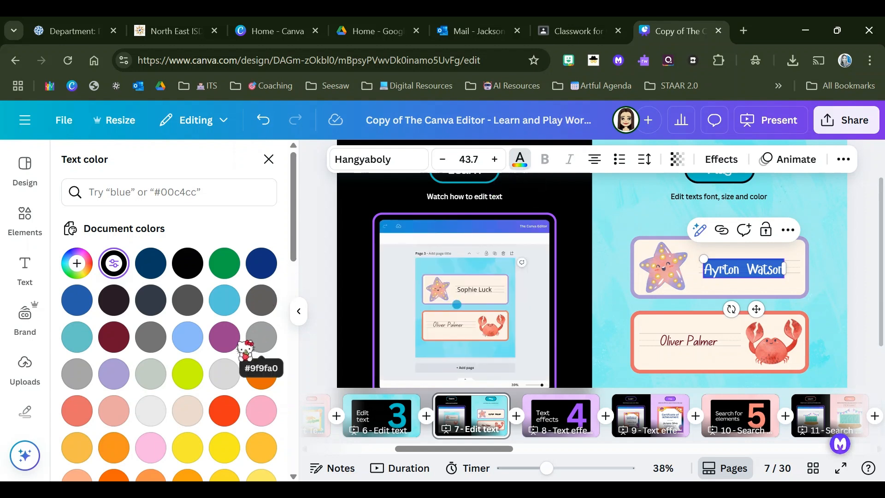
{"action": "scroll", "coordinate": [245, 347], "scroll_direction": "down", "scroll_amount": 2}
{"action": "scroll", "coordinate": [226, 368], "scroll_direction": "up", "scroll_amount": 2}
{"action": "scroll", "coordinate": [233, 367], "scroll_direction": "down", "scroll_amount": 2}
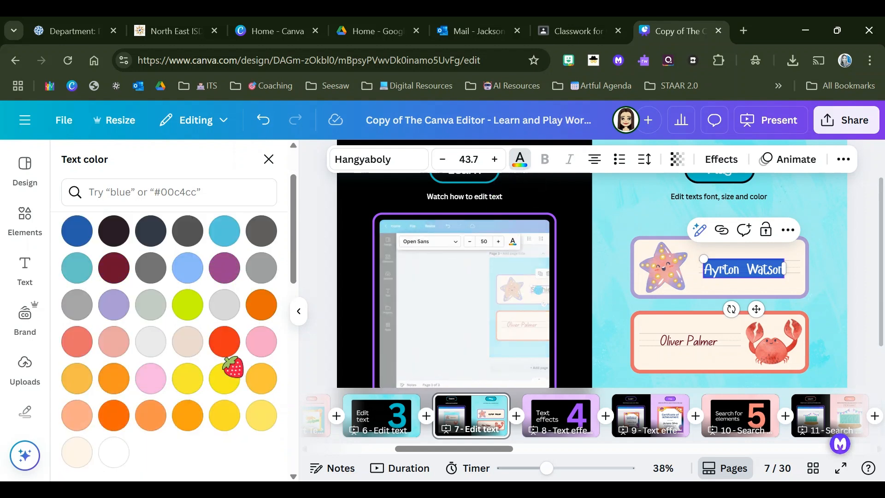
{"action": "scroll", "coordinate": [233, 367], "scroll_direction": "down", "scroll_amount": 2}
{"action": "scroll", "coordinate": [233, 366], "scroll_direction": "up", "scroll_amount": 2}
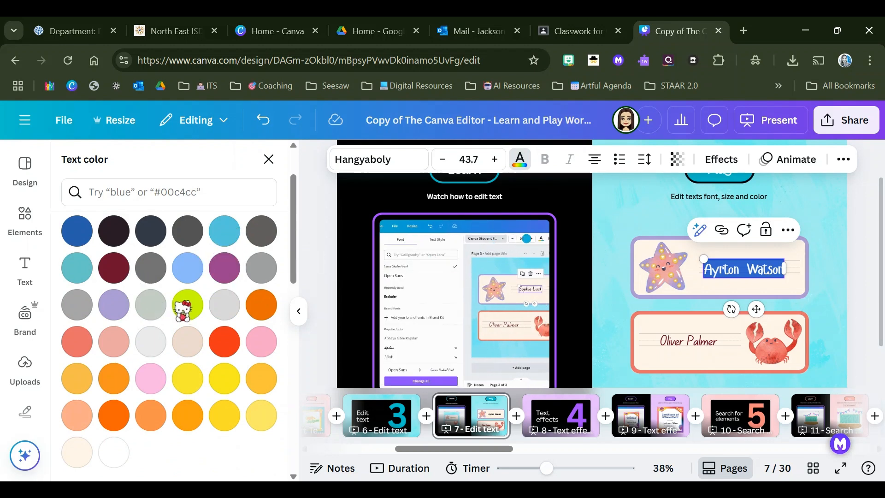
{"action": "scroll", "coordinate": [181, 308], "scroll_direction": "down", "scroll_amount": 3}
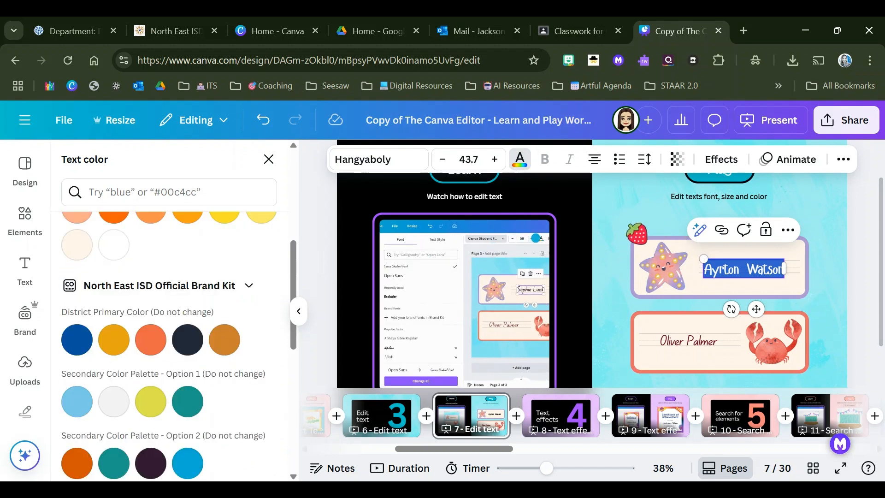
{"action": "left_click", "coordinate": [114, 339]}
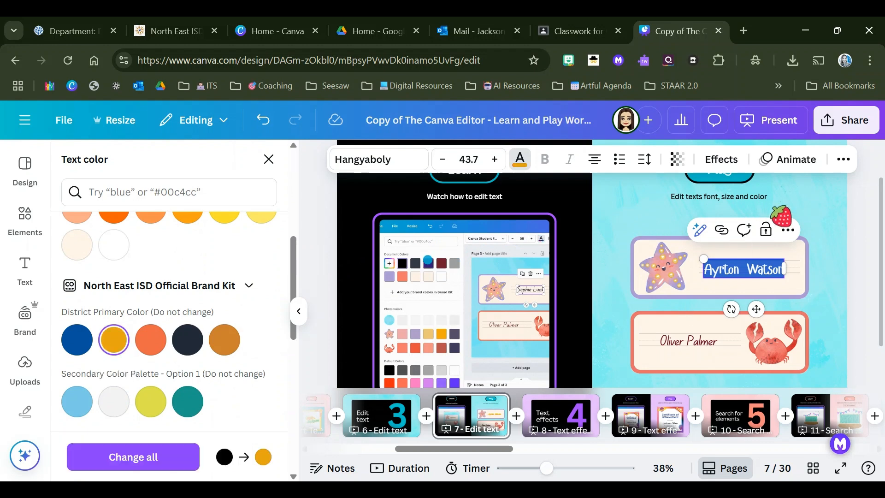
{"action": "left_click", "coordinate": [791, 197]}
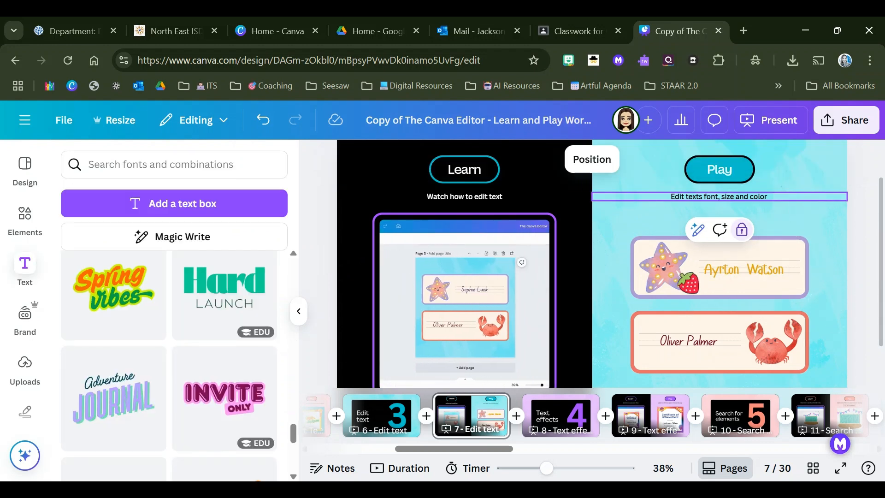
Step: Replace the sample name on the crab label with another person's full name
{"action": "left_click", "coordinate": [707, 341]}
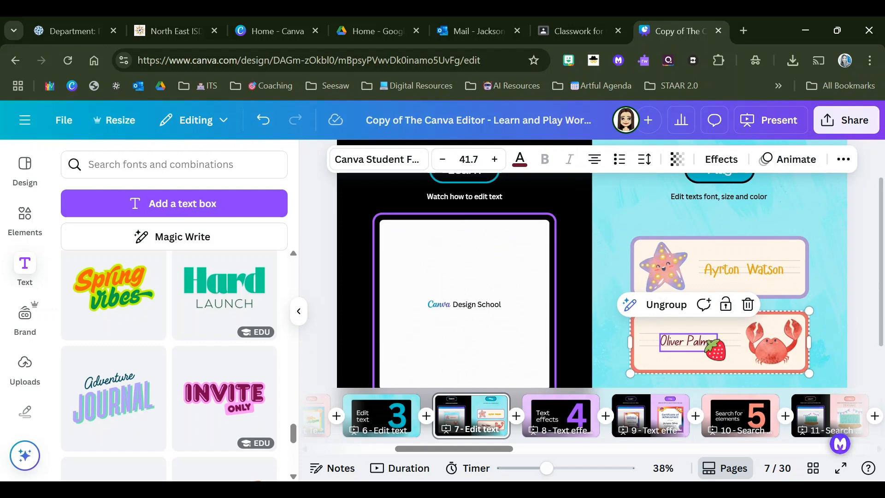
{"action": "double_click", "coordinate": [707, 342]}
{"action": "triple_click", "coordinate": [706, 342]}
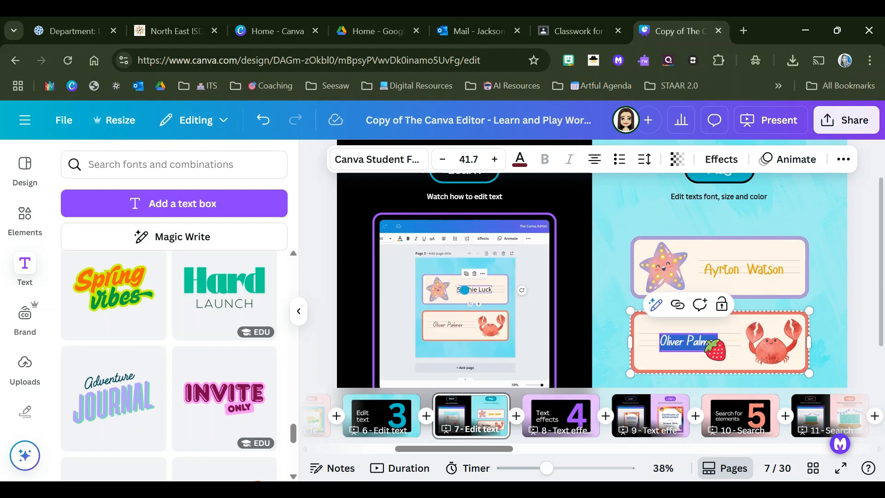
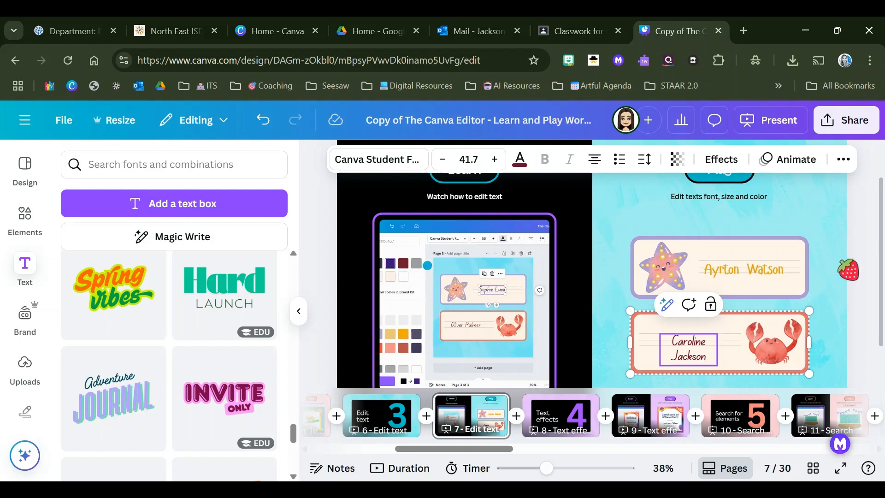
{"action": "left_click", "coordinate": [835, 270]}
Step: Ungroup the crab label so its name text box can be resized separately
{"action": "left_click", "coordinate": [685, 340]}
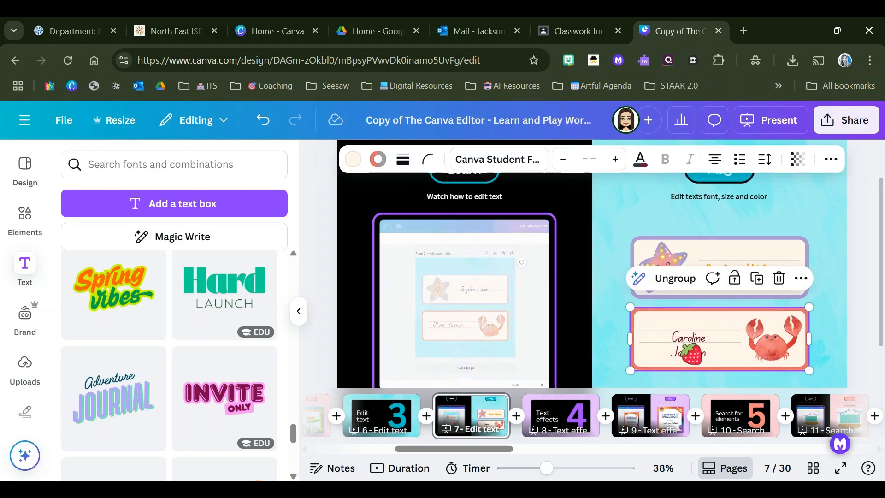
{"action": "left_click", "coordinate": [678, 344]}
{"action": "double_click", "coordinate": [677, 345]}
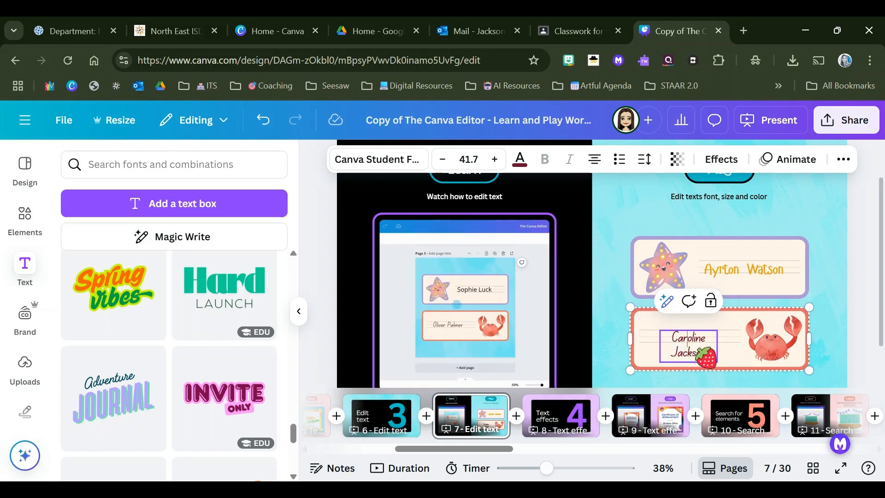
{"action": "left_click", "coordinate": [728, 340]}
{"action": "left_click", "coordinate": [688, 342]}
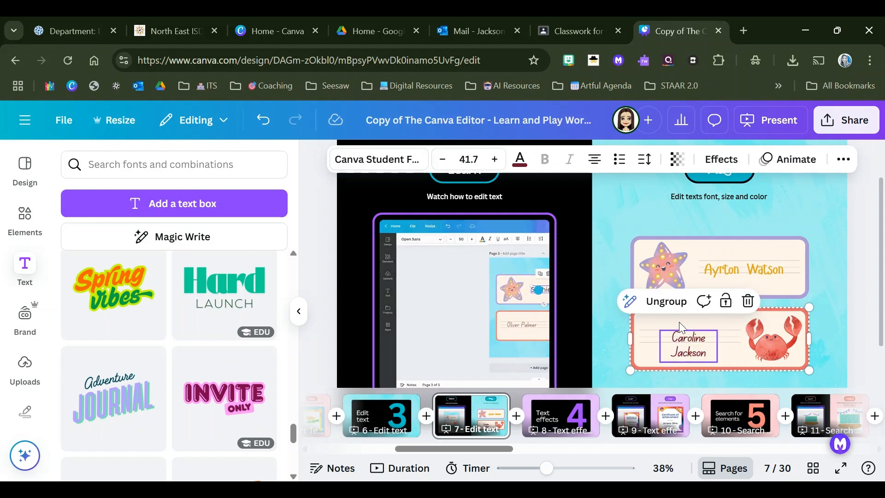
{"action": "left_click", "coordinate": [662, 302]}
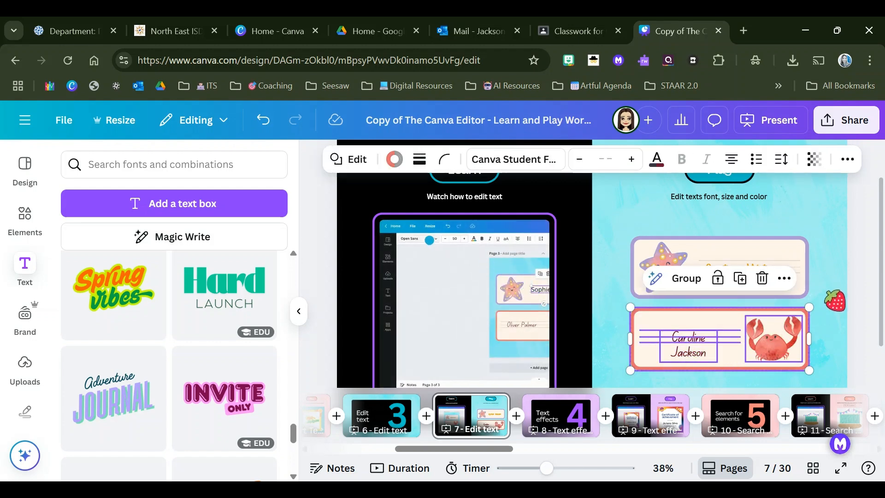
Step: Widen the crab label's name text box on both sides until the full name fits on one line
{"action": "left_click", "coordinate": [664, 343]}
{"action": "left_click_drag", "start_coordinate": [660, 344], "coordinate": [647, 343]}
{"action": "left_click_drag", "start_coordinate": [710, 346], "coordinate": [732, 343]}
{"action": "left_click", "coordinate": [838, 353]}
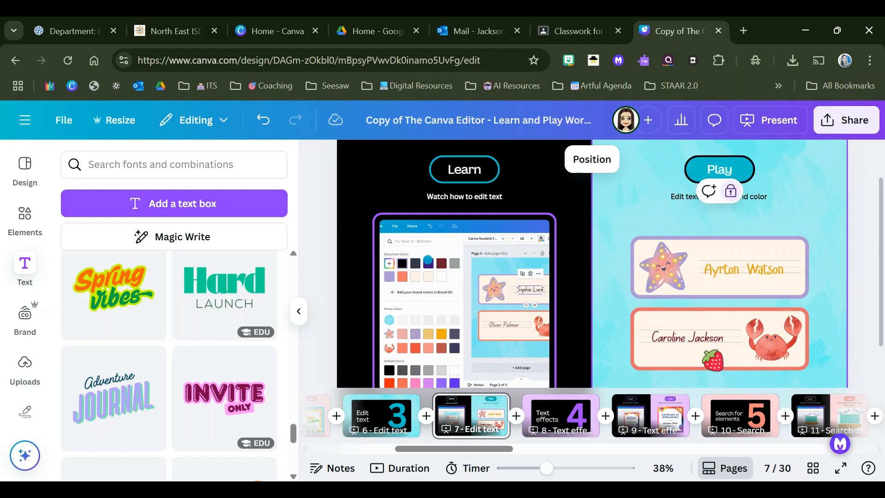
Step: Colour the crab label's name pink (#FF66C4) from the default solid colours
{"action": "double_click", "coordinate": [700, 342]}
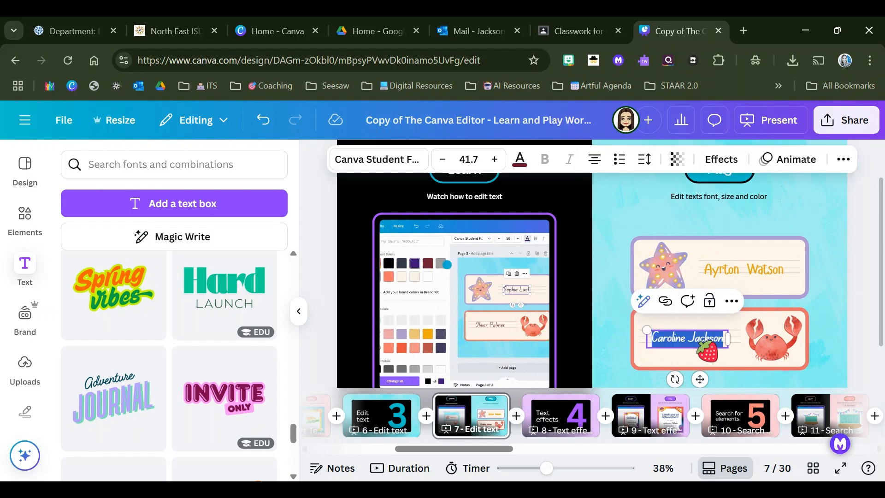
{"action": "left_click", "coordinate": [520, 160]}
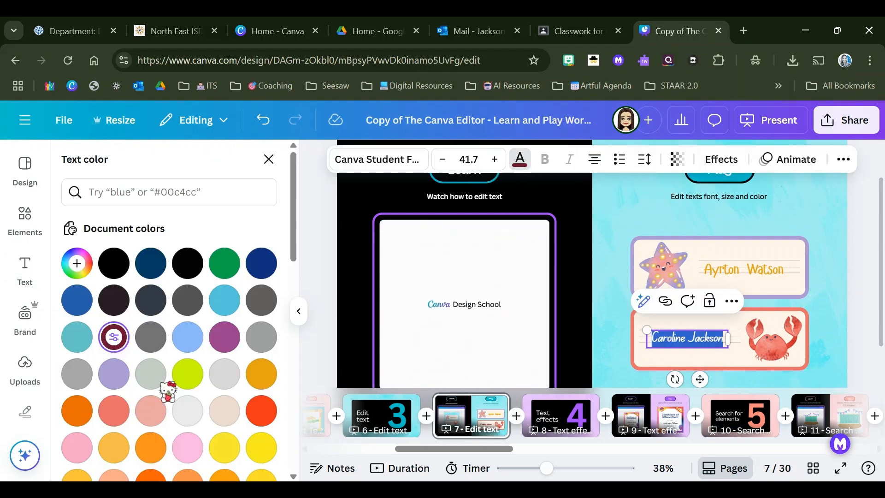
{"action": "scroll", "coordinate": [168, 389], "scroll_direction": "down", "scroll_amount": 10}
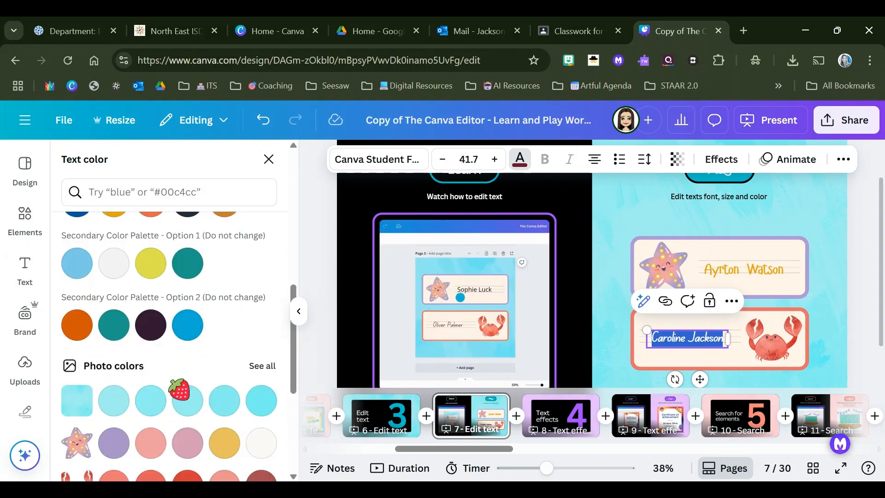
{"action": "scroll", "coordinate": [175, 387], "scroll_direction": "down", "scroll_amount": 2}
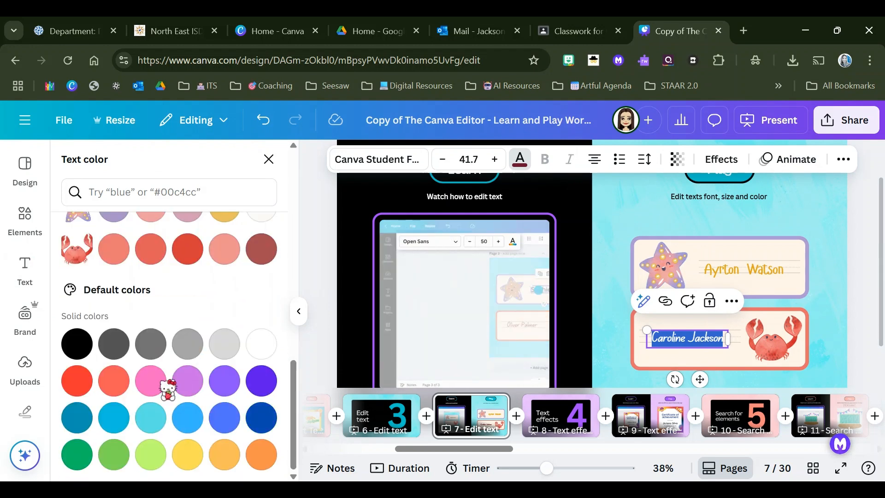
{"action": "left_click", "coordinate": [151, 381]}
{"action": "scroll", "coordinate": [151, 381], "scroll_direction": "up", "scroll_amount": 10}
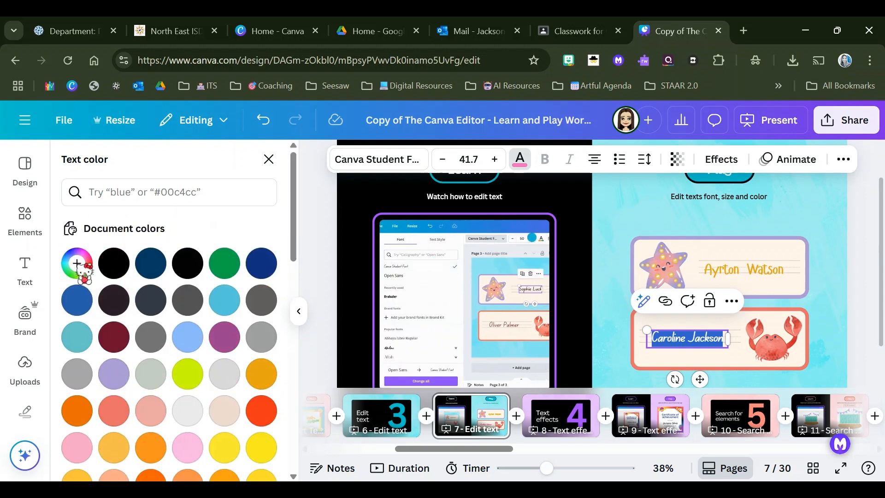
{"action": "left_click", "coordinate": [81, 269]}
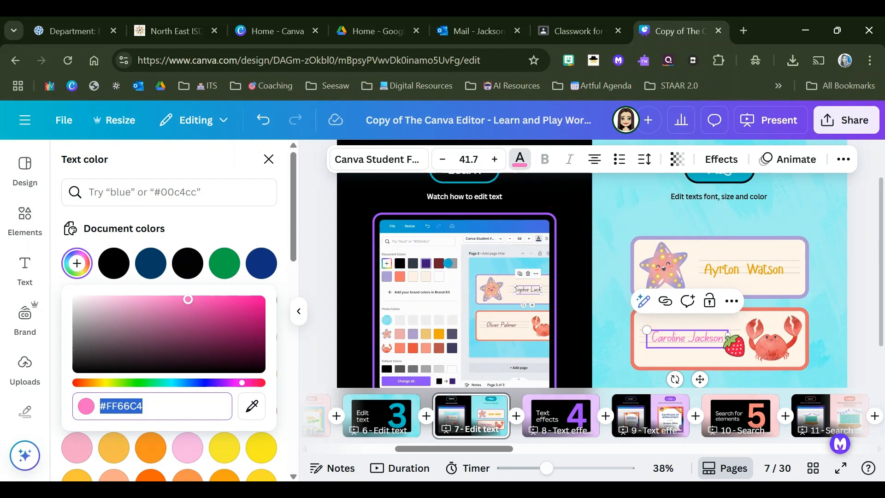
Step: Change the font of the crab label's name to Apricots
{"action": "double_click", "coordinate": [710, 339]}
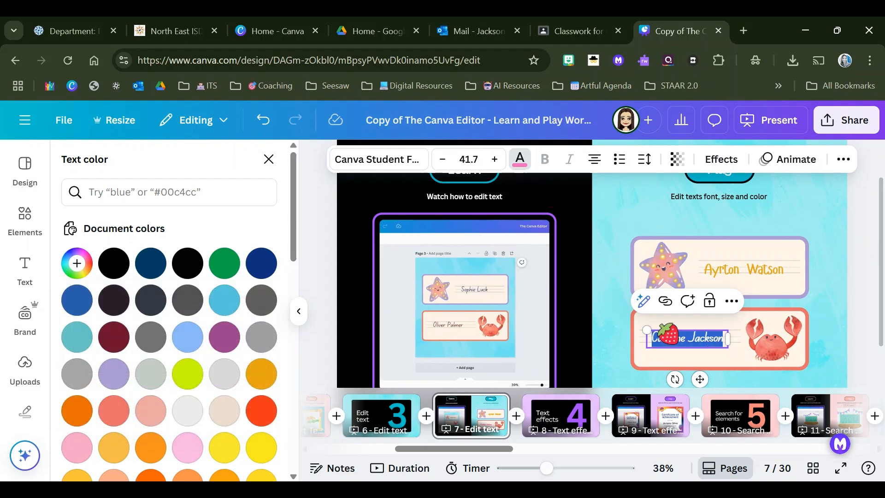
{"action": "left_click", "coordinate": [340, 159]}
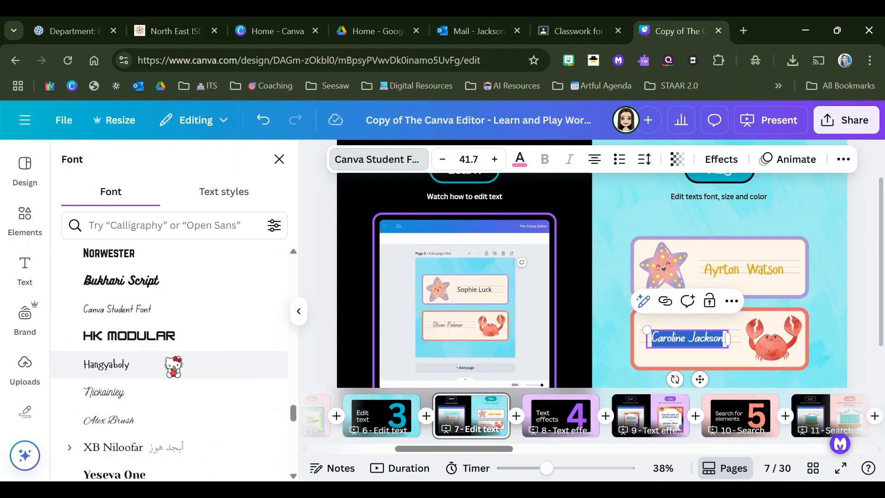
{"action": "scroll", "coordinate": [172, 391], "scroll_direction": "down", "scroll_amount": 15}
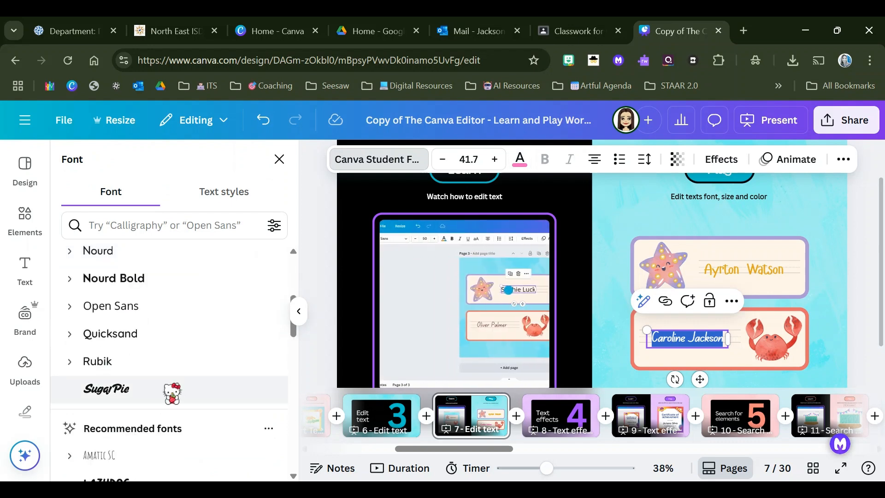
{"action": "scroll", "coordinate": [172, 393], "scroll_direction": "up", "scroll_amount": 15}
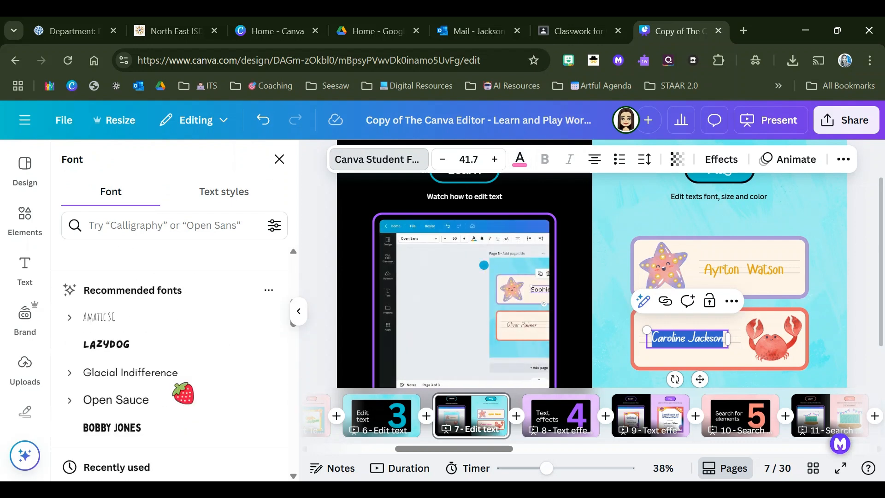
{"action": "scroll", "coordinate": [174, 378], "scroll_direction": "down", "scroll_amount": 4}
{"action": "scroll", "coordinate": [174, 378], "scroll_direction": "down", "scroll_amount": 15}
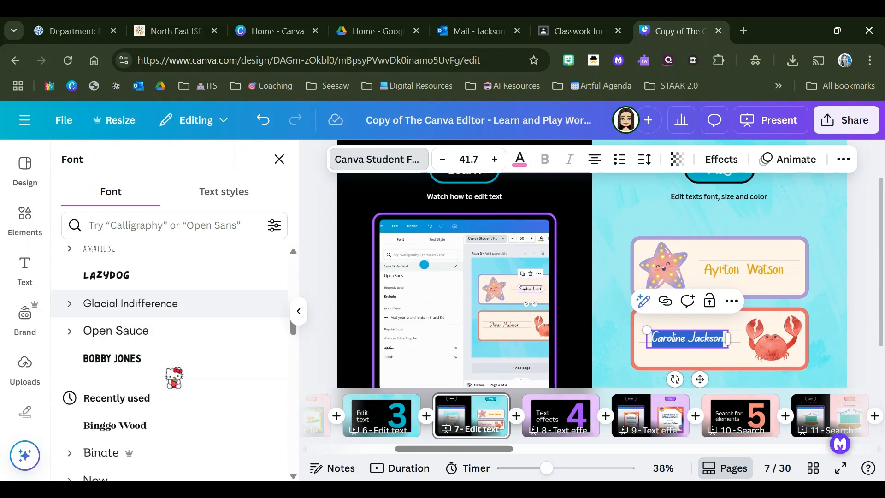
{"action": "scroll", "coordinate": [174, 378], "scroll_direction": "down", "scroll_amount": 10}
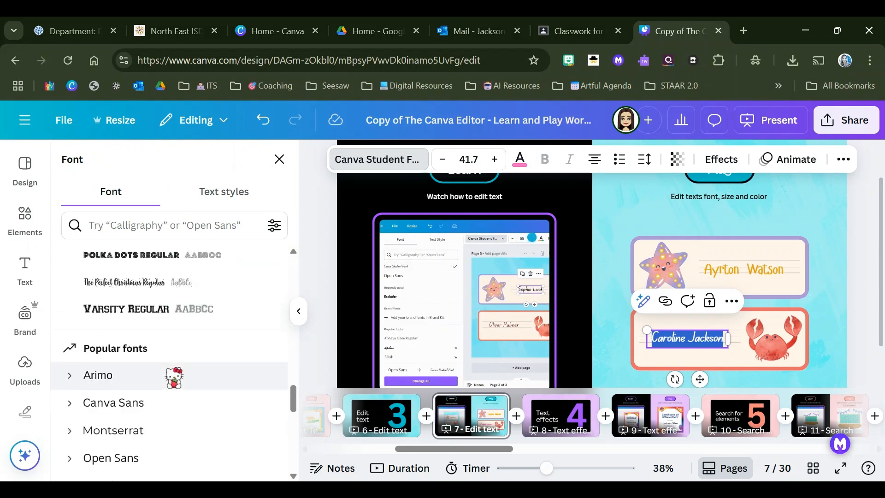
{"action": "scroll", "coordinate": [174, 378], "scroll_direction": "down", "scroll_amount": 15}
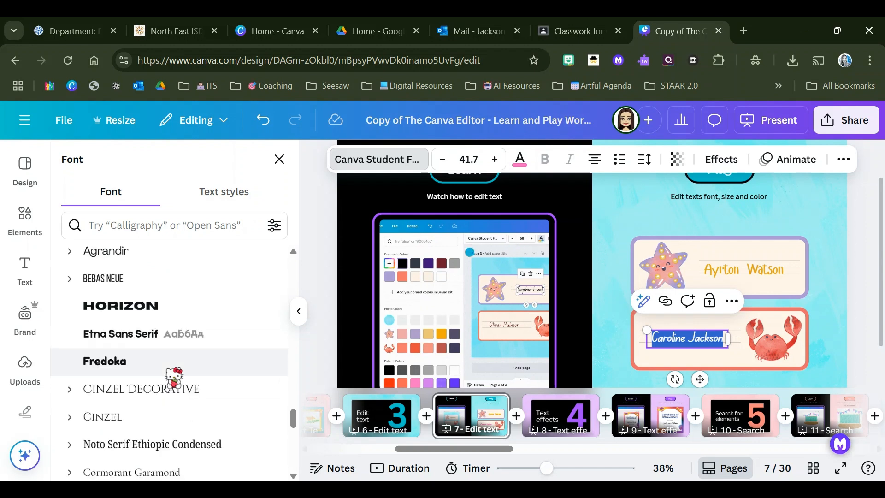
{"action": "scroll", "coordinate": [177, 375], "scroll_direction": "down", "scroll_amount": 10}
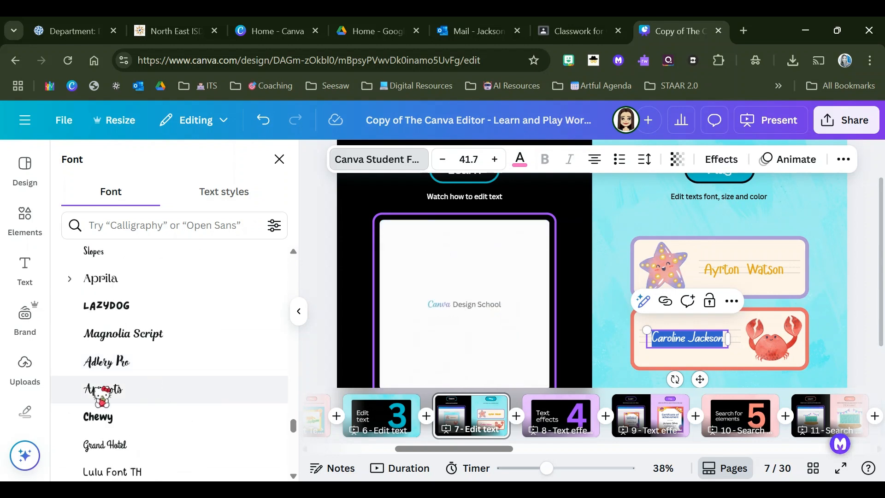
{"action": "left_click", "coordinate": [121, 389]}
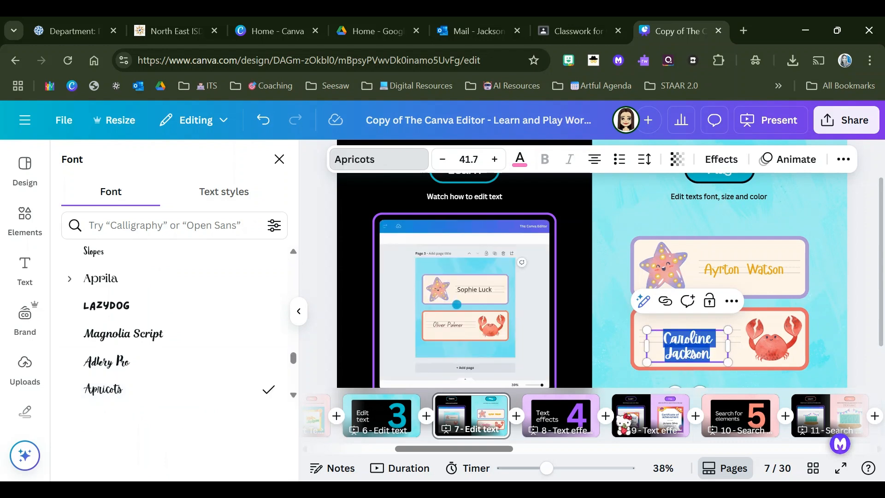
{"action": "left_click", "coordinate": [724, 336]}
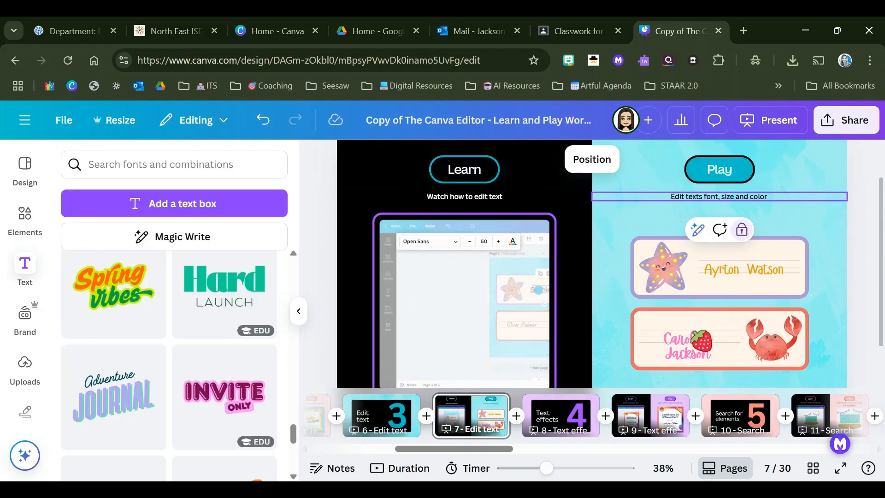
Step: Widen the crab label's name text box on both sides until the full name fits on one line in the new font
{"action": "left_click", "coordinate": [691, 341]}
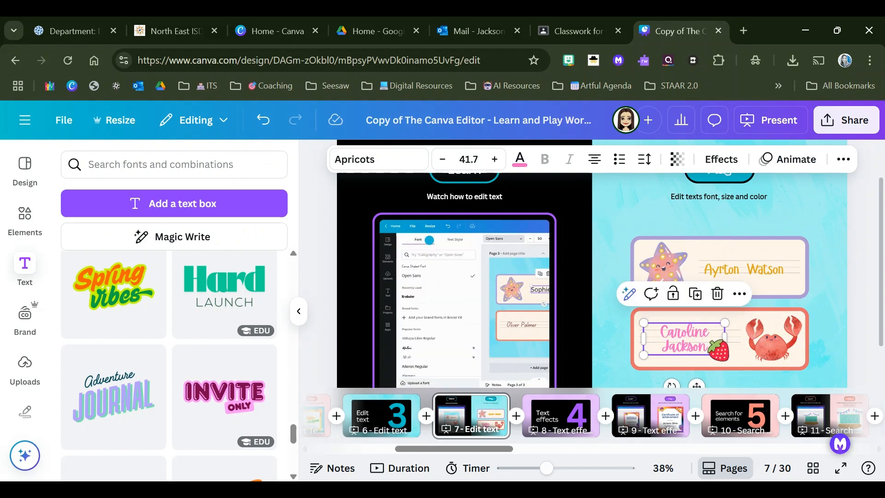
{"action": "mouse_move", "coordinate": [729, 338]}
{"action": "left_mouse_down"}
{"action": "mouse_move", "coordinate": [743, 338]}
{"action": "mouse_move", "coordinate": [736, 338]}
{"action": "left_mouse_up"}
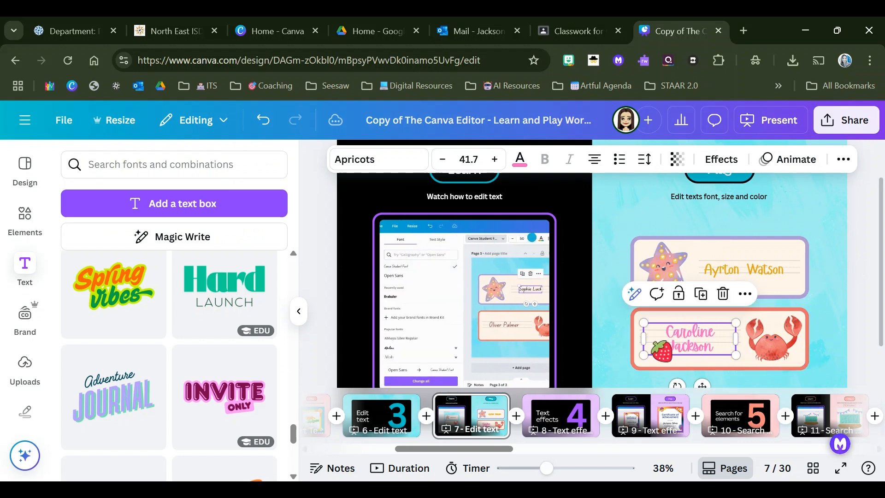
{"action": "left_click_drag", "start_coordinate": [642, 341], "coordinate": [640, 342]}
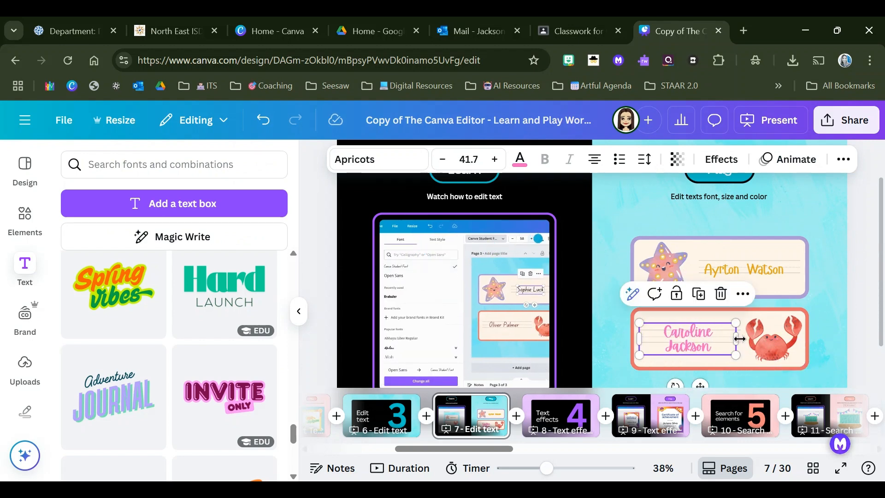
{"action": "left_click_drag", "start_coordinate": [745, 339], "coordinate": [747, 340]}
{"action": "left_click", "coordinate": [823, 283]}
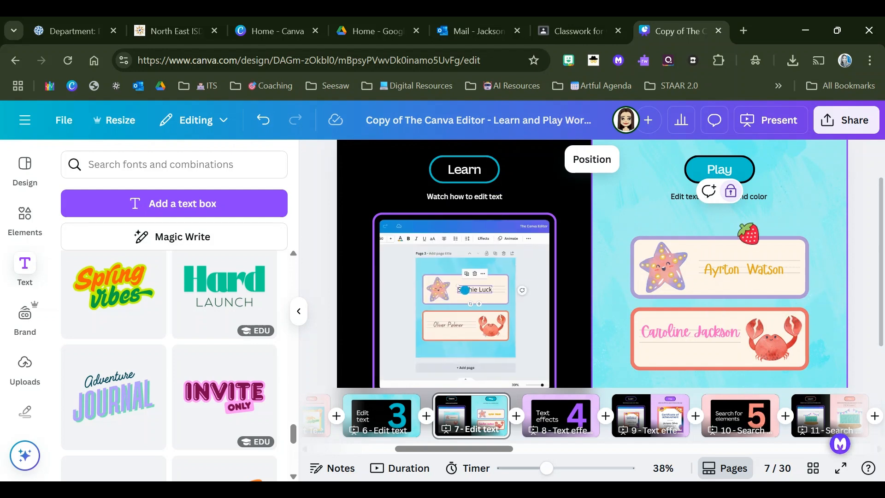
Step: Go to the text effects practice on page 9 and replace the certificate's sample recipient name with another person's full name
{"action": "left_click", "coordinate": [552, 421]}
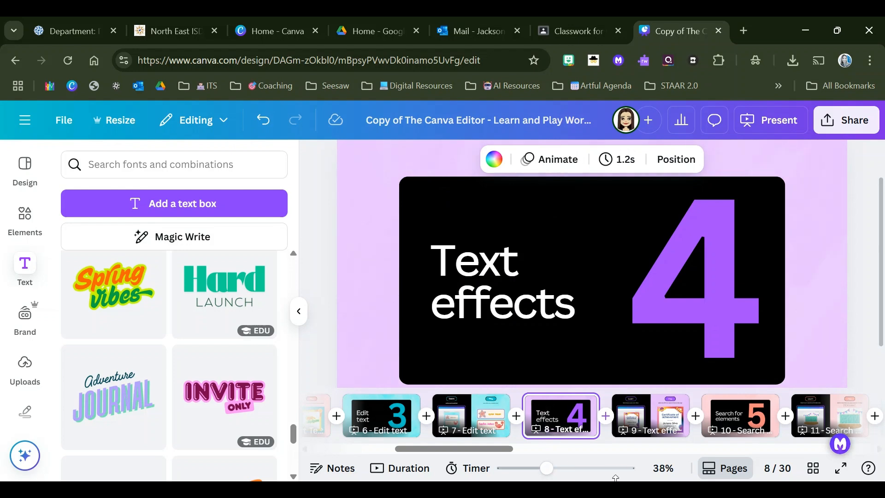
{"action": "left_click", "coordinate": [642, 422]}
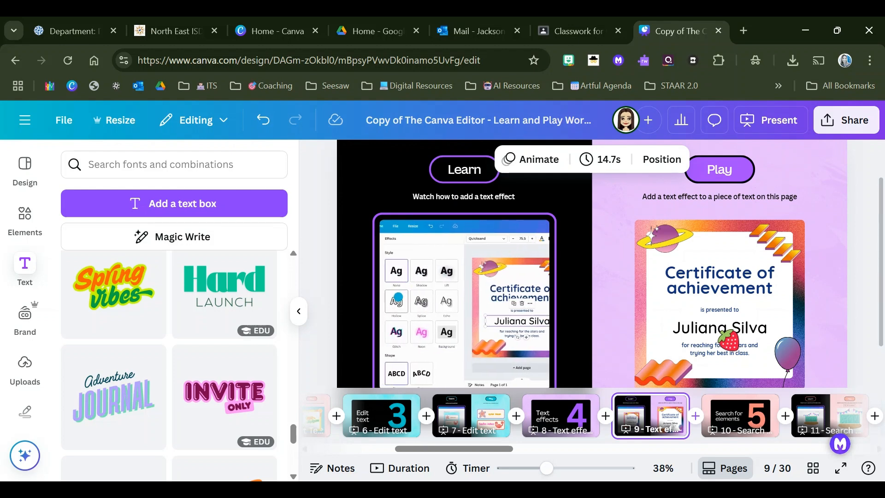
{"action": "double_click", "coordinate": [726, 334]}
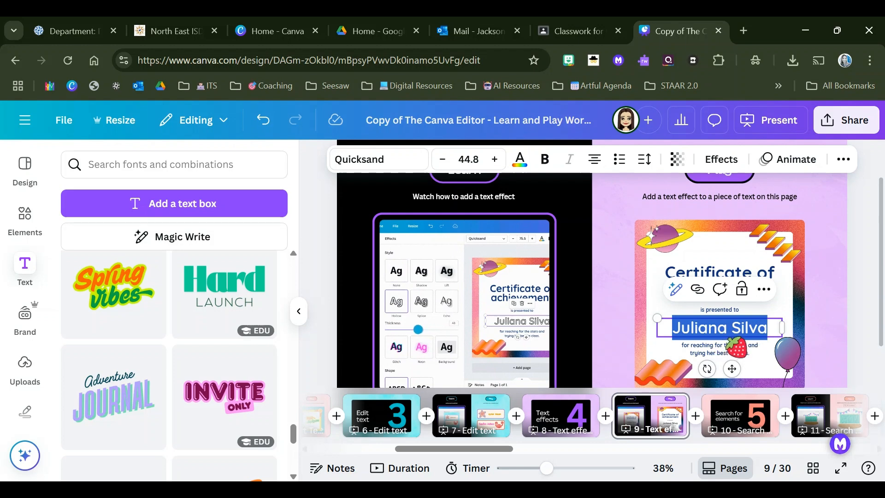
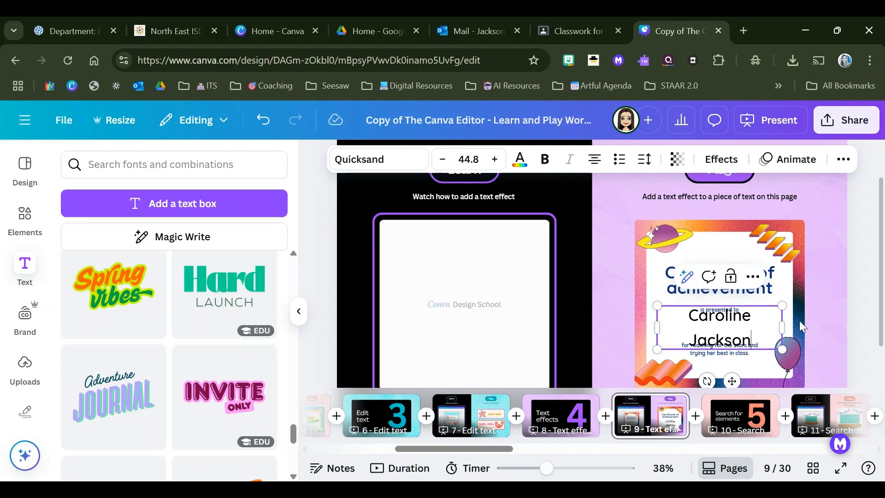
Step: Reduce the certificate recipient name's font size to 36.8 so it fits on one line
{"action": "key", "text": "ctrl+a"}
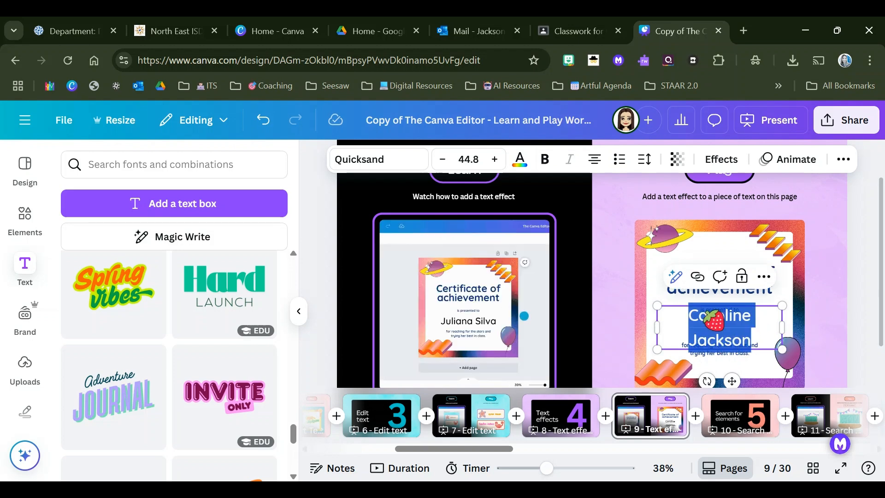
{"action": "left_click", "coordinate": [443, 161]}
{"action": "left_click", "coordinate": [443, 162]}
{"action": "left_click", "coordinate": [443, 161]}
{"action": "left_click", "coordinate": [443, 162]}
{"action": "left_click", "coordinate": [443, 161]}
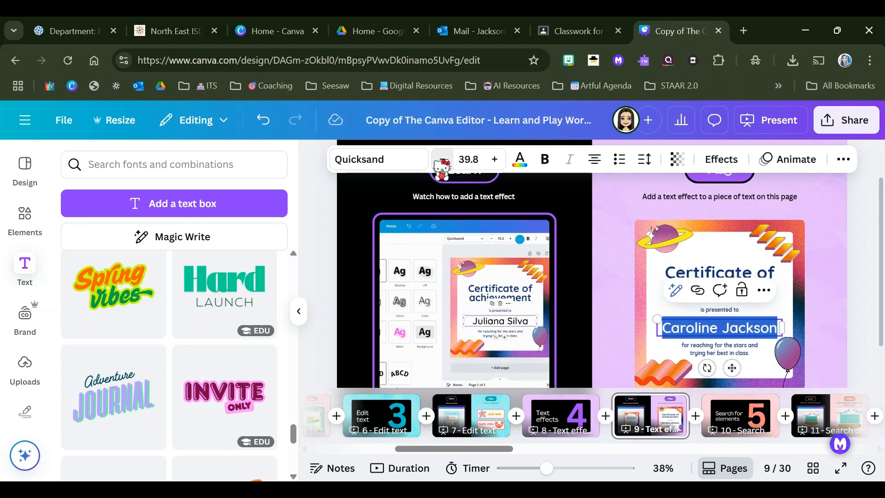
{"action": "left_click", "coordinate": [443, 161]}
{"action": "left_click", "coordinate": [443, 161]}
{"action": "left_click", "coordinate": [442, 161]}
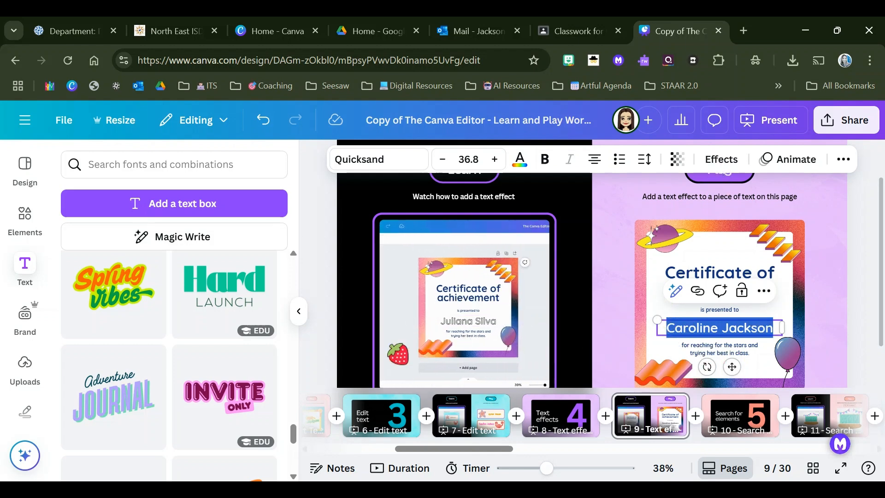
Step: Apply the Glitch style text effect to the recipient's name on the certificate
{"action": "left_click", "coordinate": [299, 312]}
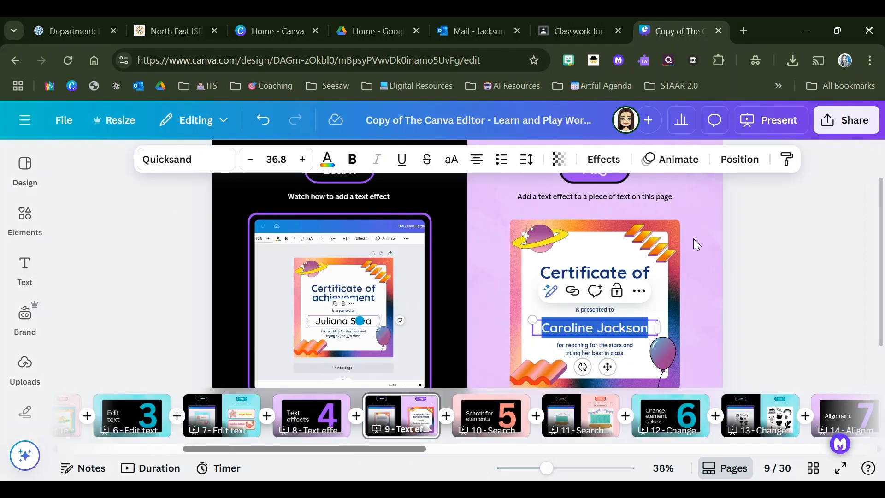
{"action": "left_click", "coordinate": [601, 161]}
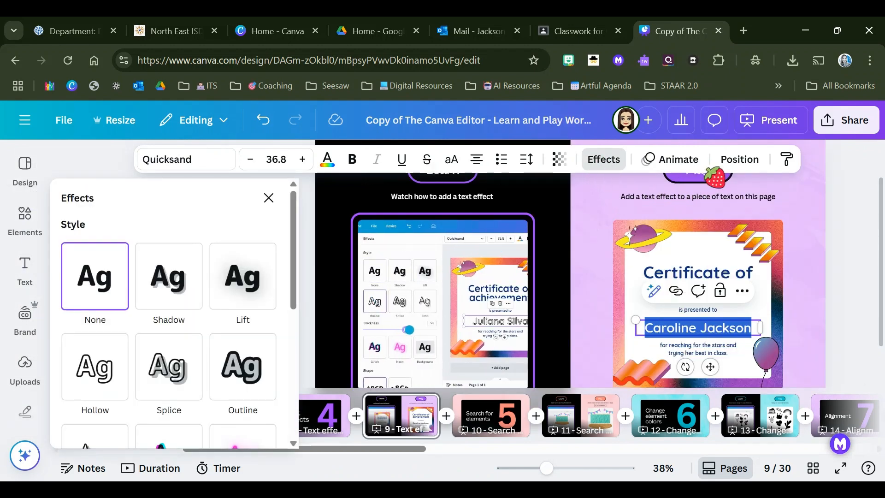
{"action": "scroll", "coordinate": [203, 302], "scroll_direction": "down", "scroll_amount": 3}
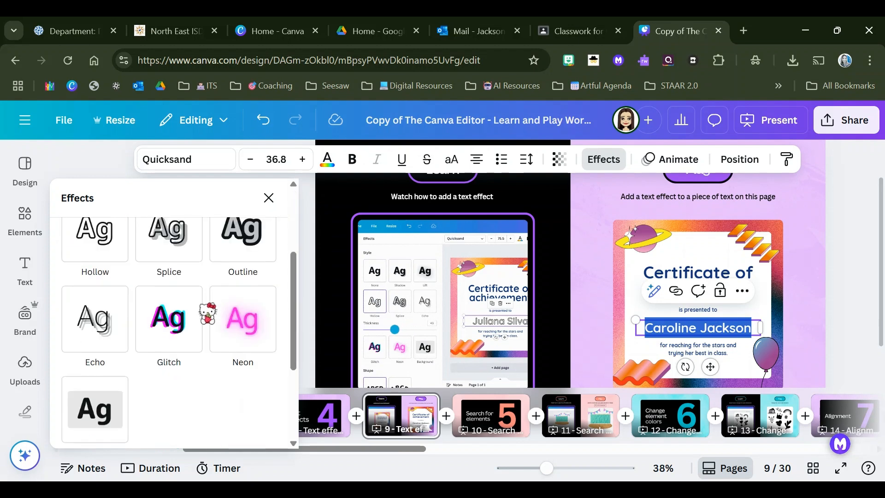
{"action": "left_click", "coordinate": [179, 317]}
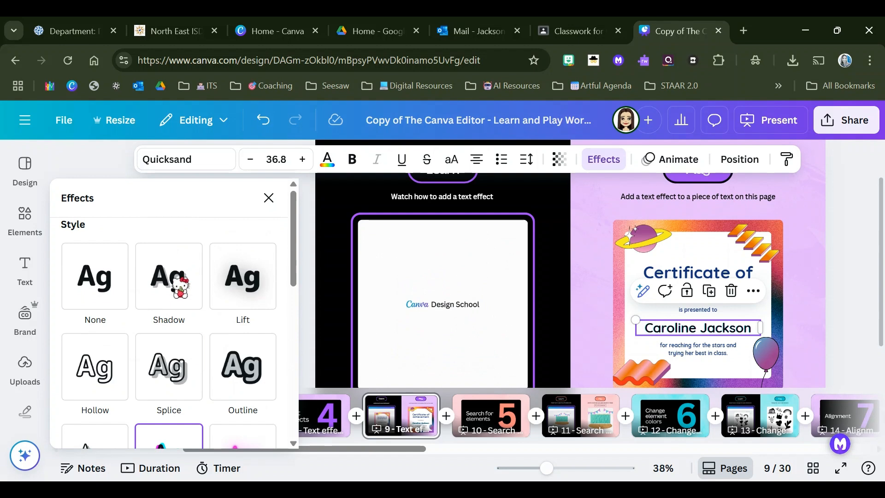
Step: Bend the certificate recipient's name into an arc with the Curve shape effect
{"action": "left_click", "coordinate": [180, 286]}
{"action": "scroll", "coordinate": [180, 286], "scroll_direction": "down", "scroll_amount": 5}
{"action": "scroll", "coordinate": [180, 286], "scroll_direction": "down", "scroll_amount": 8}
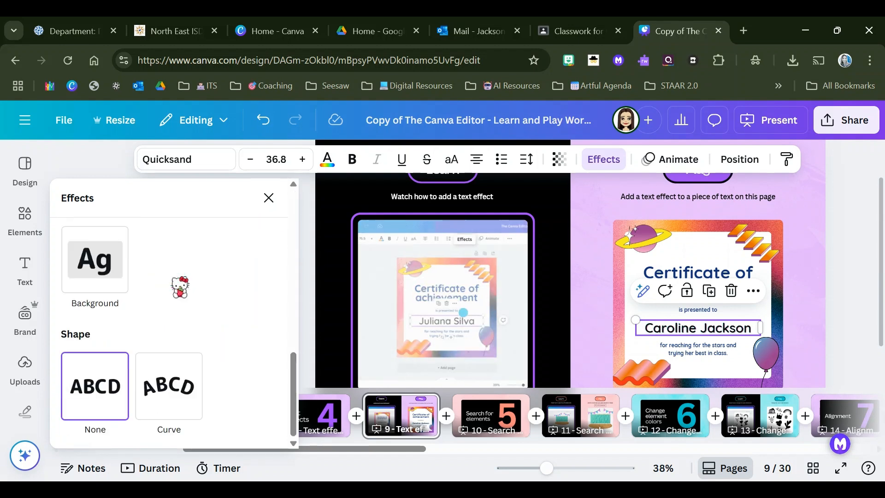
{"action": "left_click", "coordinate": [164, 388]}
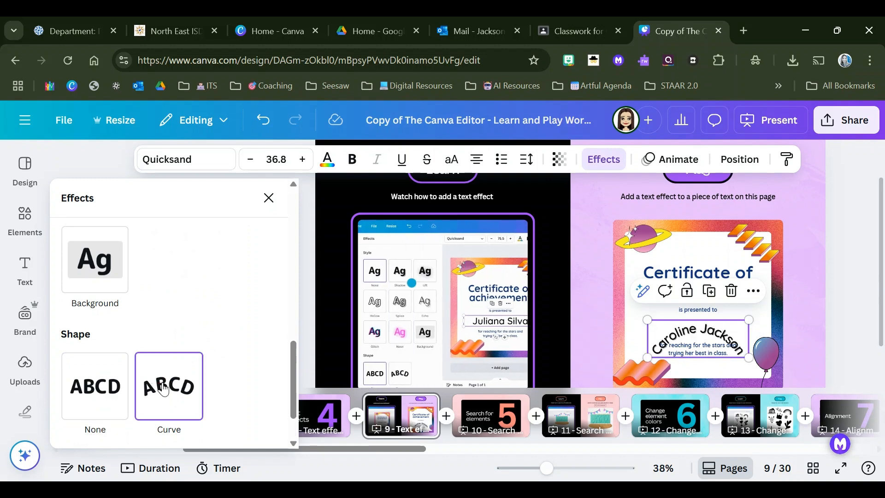
{"action": "scroll", "coordinate": [247, 345], "scroll_direction": "down", "scroll_amount": 2}
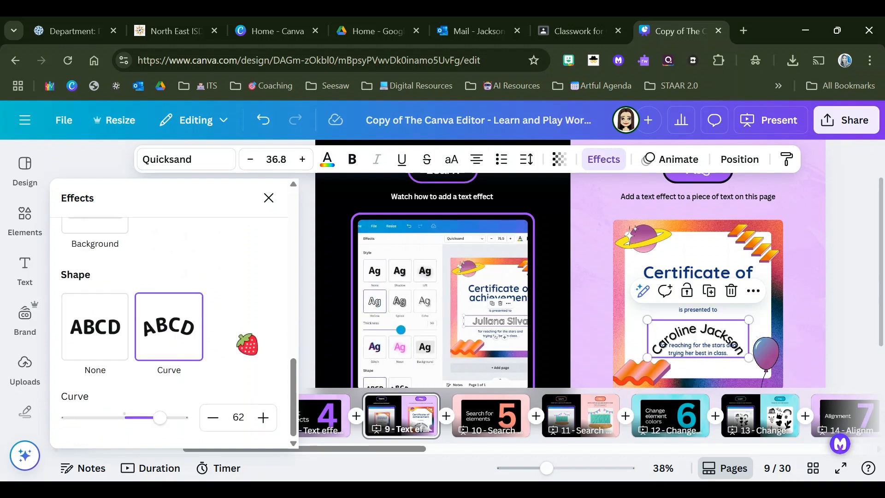
Step: Flatten the arc of the certificate recipient's name by setting its curve to 24
{"action": "left_click_drag", "start_coordinate": [159, 418], "coordinate": [139, 418]}
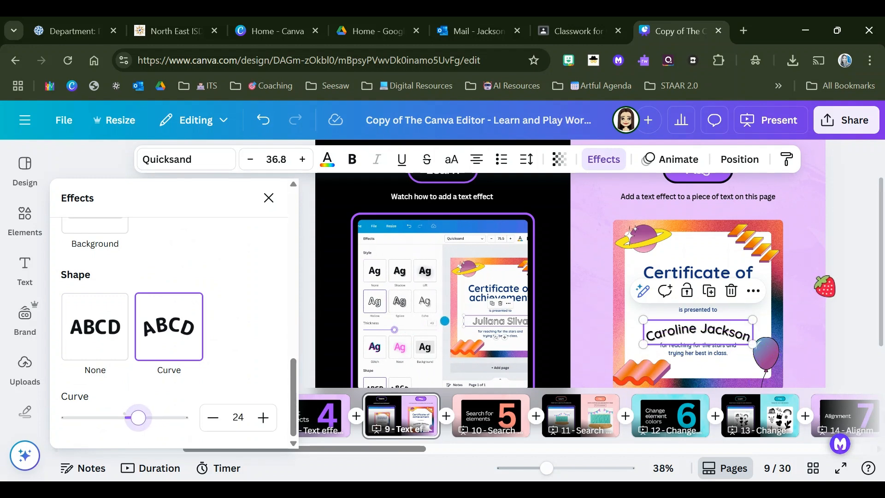
{"action": "left_click", "coordinate": [807, 254]}
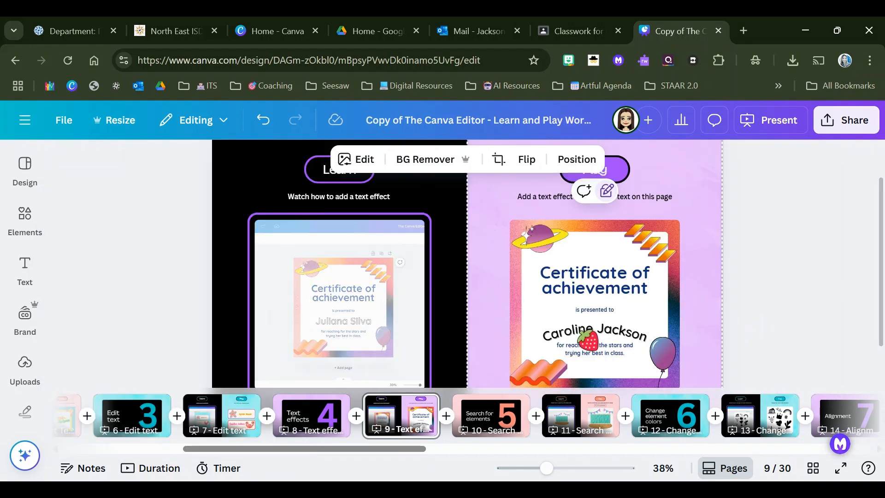
{"action": "left_click", "coordinate": [588, 339]}
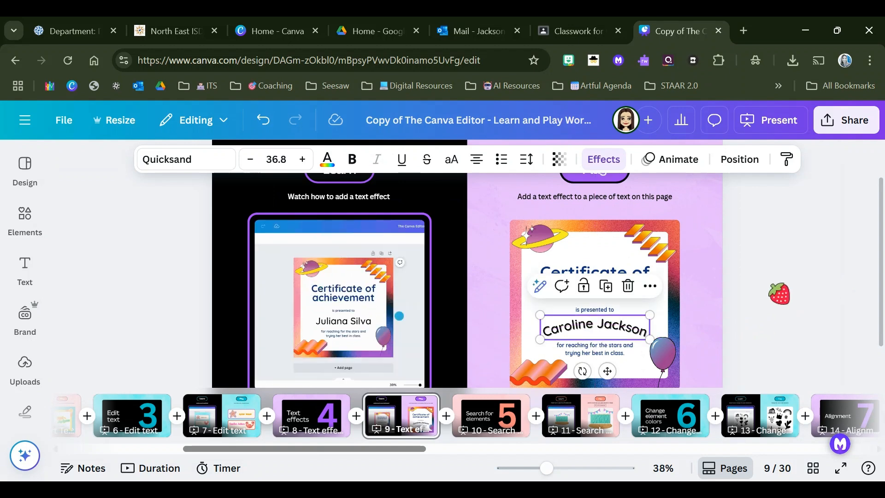
{"action": "left_click", "coordinate": [710, 276]}
Step: Try the Hollow style on the certificate recipient's curved name and settle on the Outline text effect
{"action": "left_click", "coordinate": [593, 327]}
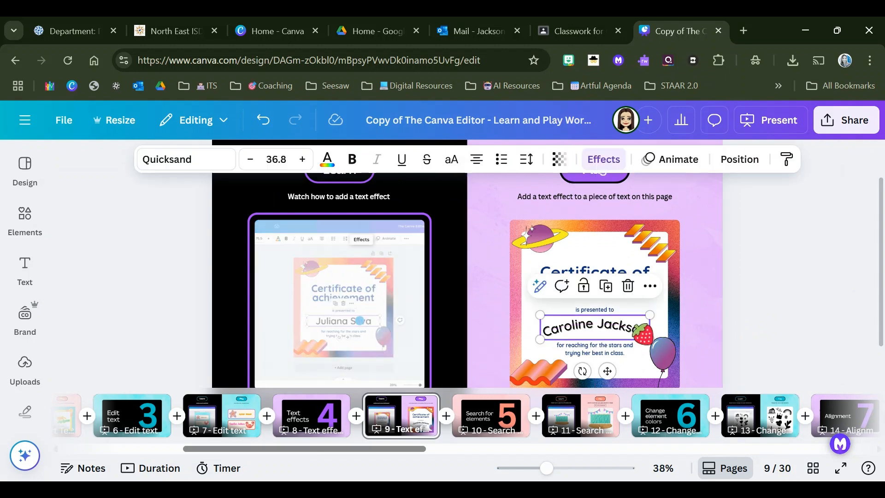
{"action": "left_click", "coordinate": [604, 159]}
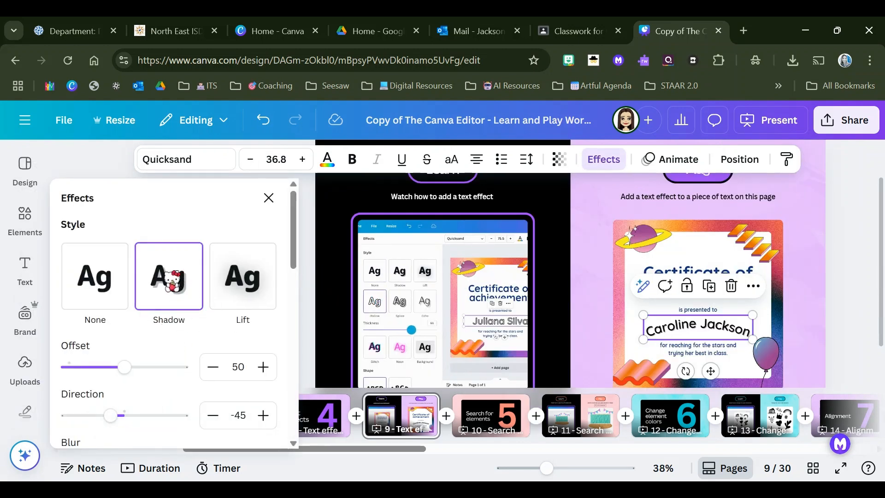
{"action": "scroll", "coordinate": [194, 314], "scroll_direction": "down", "scroll_amount": 3}
{"action": "scroll", "coordinate": [194, 319], "scroll_direction": "up", "scroll_amount": 3}
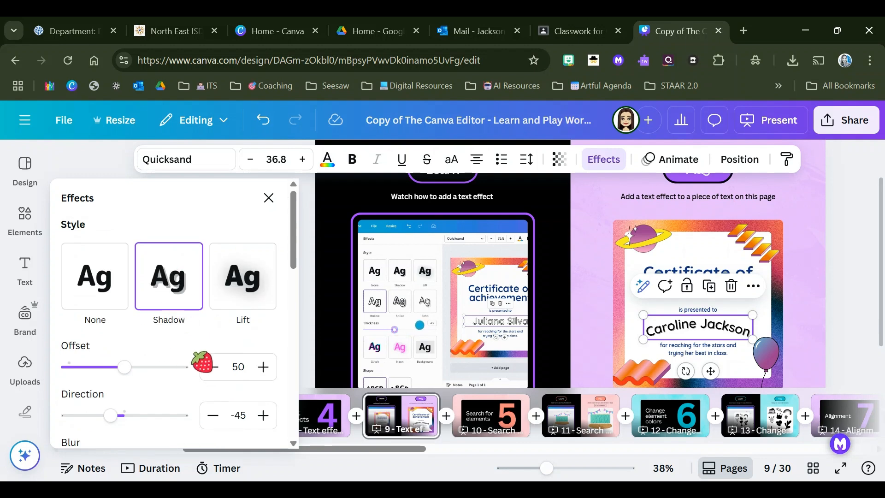
{"action": "left_click_drag", "start_coordinate": [297, 256], "coordinate": [295, 359]}
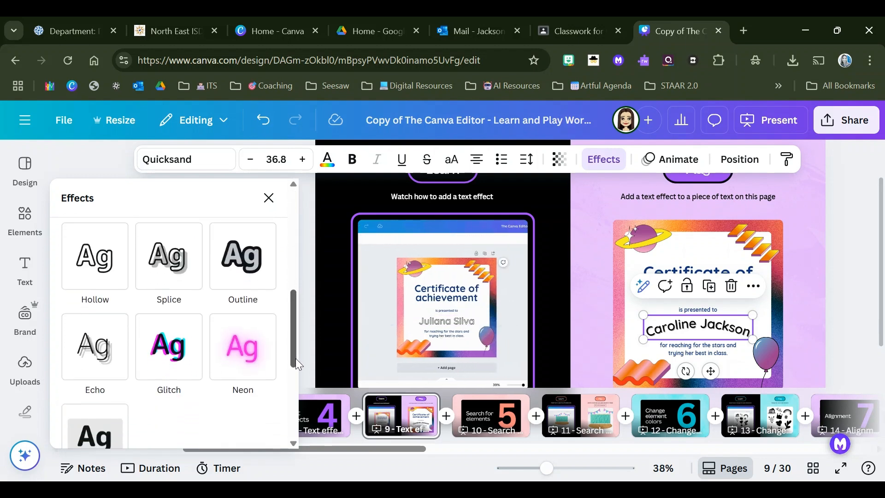
{"action": "left_click", "coordinate": [244, 263]}
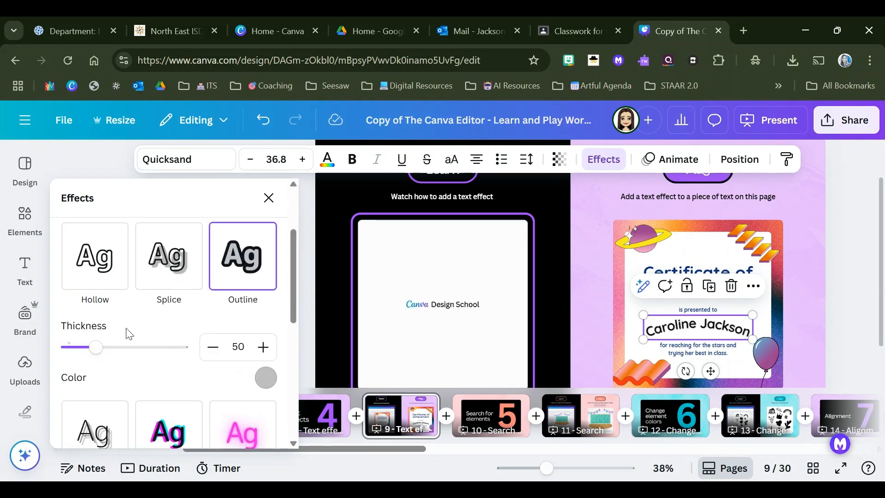
{"action": "left_click", "coordinate": [92, 254]}
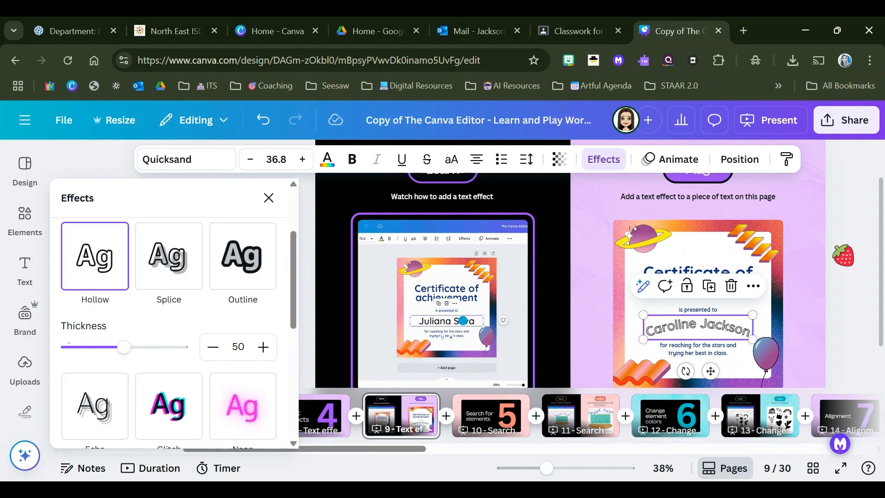
{"action": "left_click", "coordinate": [260, 254]}
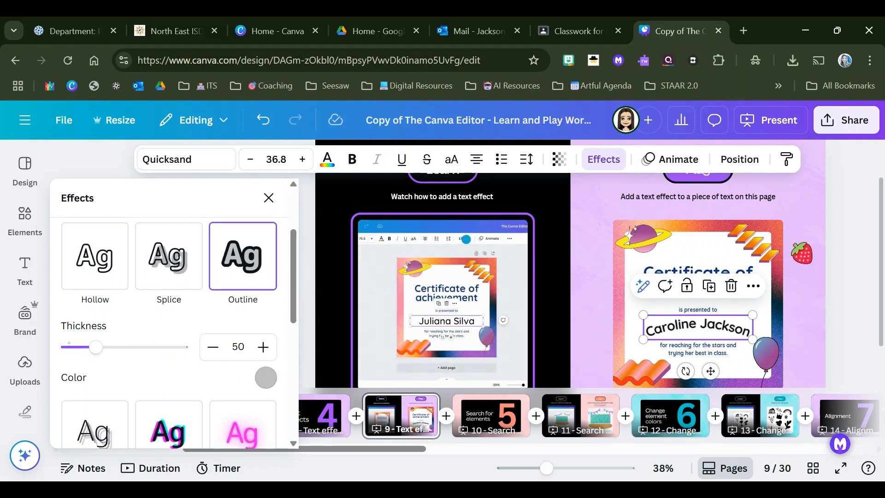
{"action": "left_click", "coordinate": [802, 253]}
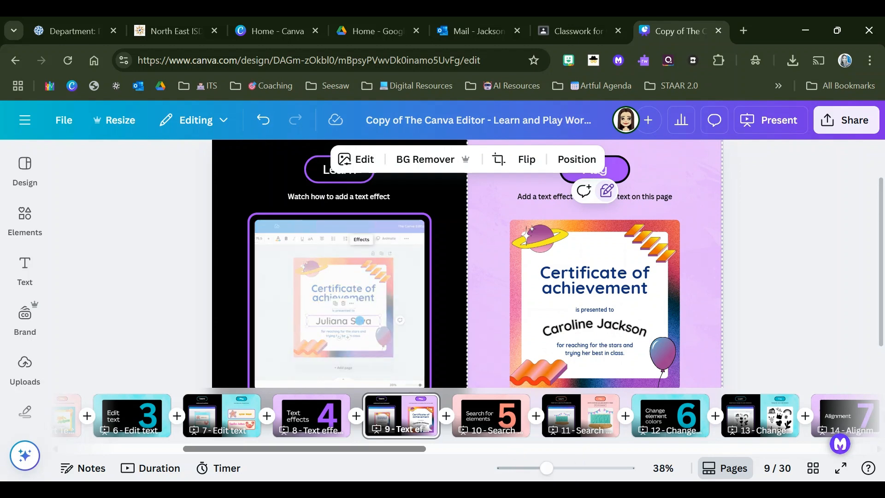
Step: Go to the element search practice on page 11 and search the elements for "3D classroom", showing only graphics
{"action": "left_click", "coordinate": [500, 422]}
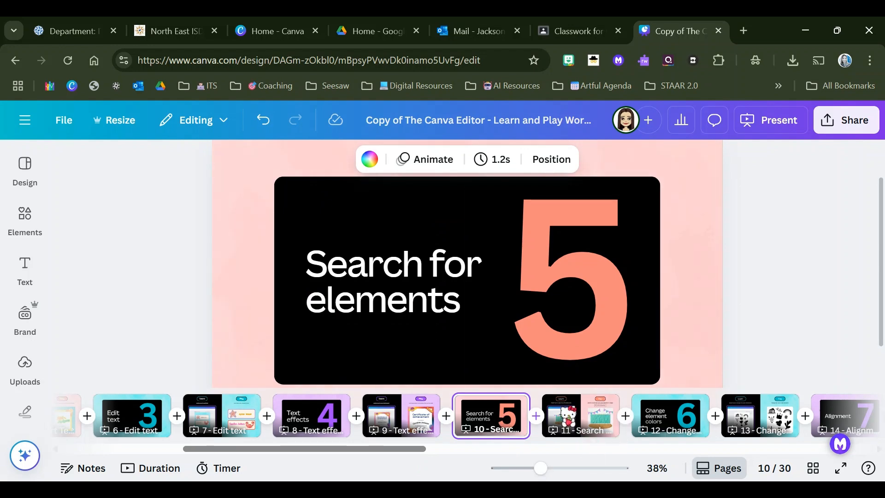
{"action": "left_click", "coordinate": [581, 416]}
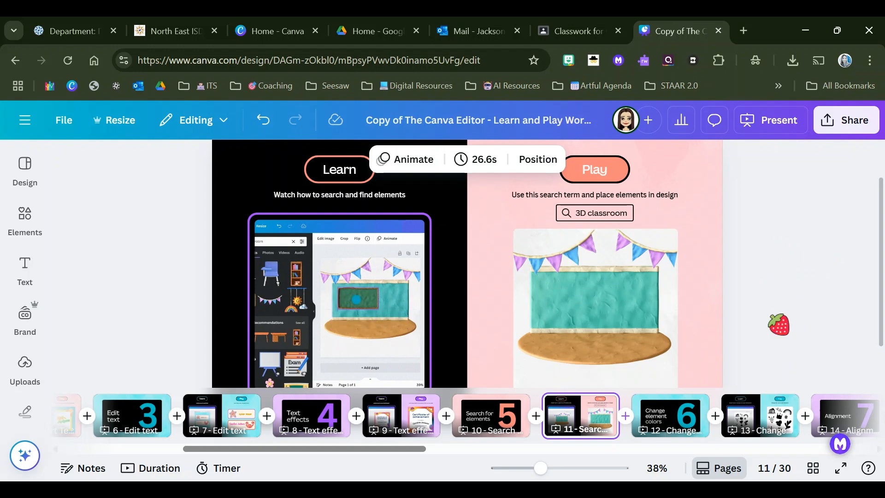
{"action": "left_click", "coordinate": [23, 212]}
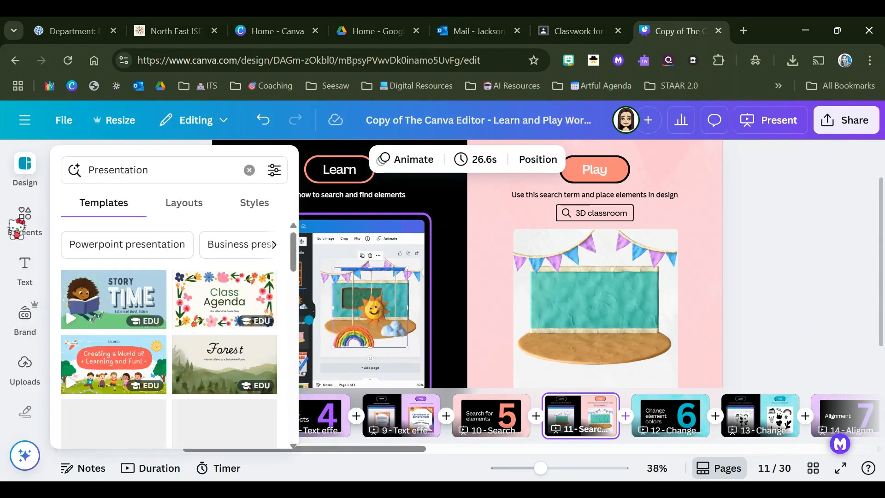
{"action": "left_click", "coordinate": [22, 213]}
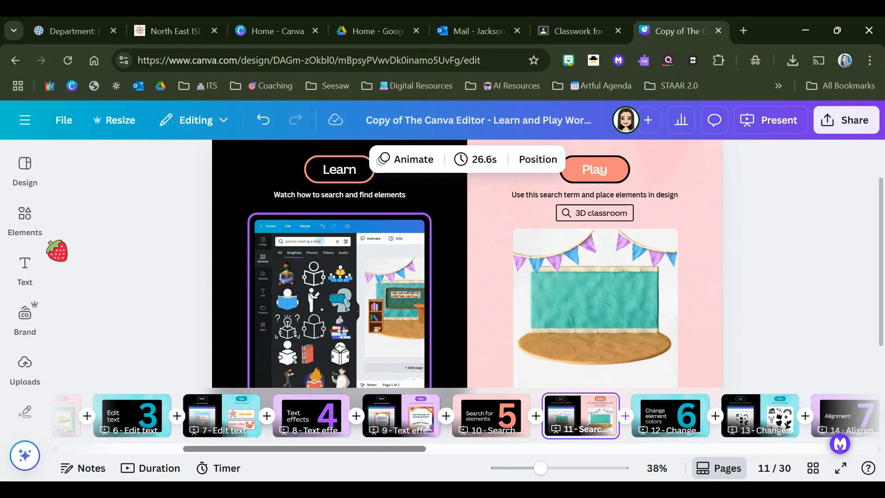
{"action": "left_click", "coordinate": [23, 219]}
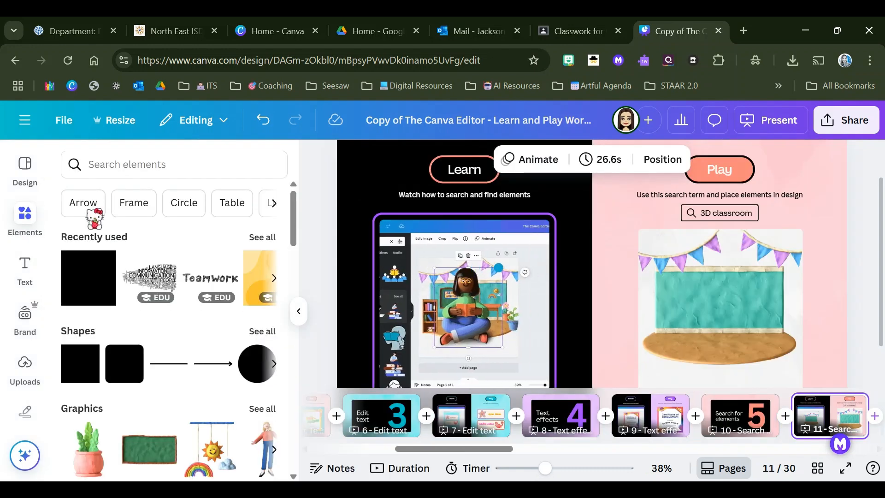
{"action": "left_click", "coordinate": [119, 171]}
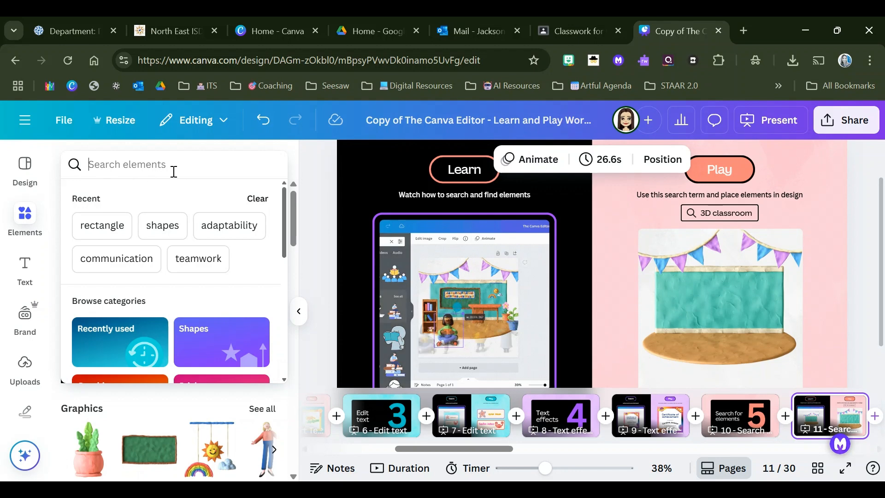
{"action": "type", "text": "3"}
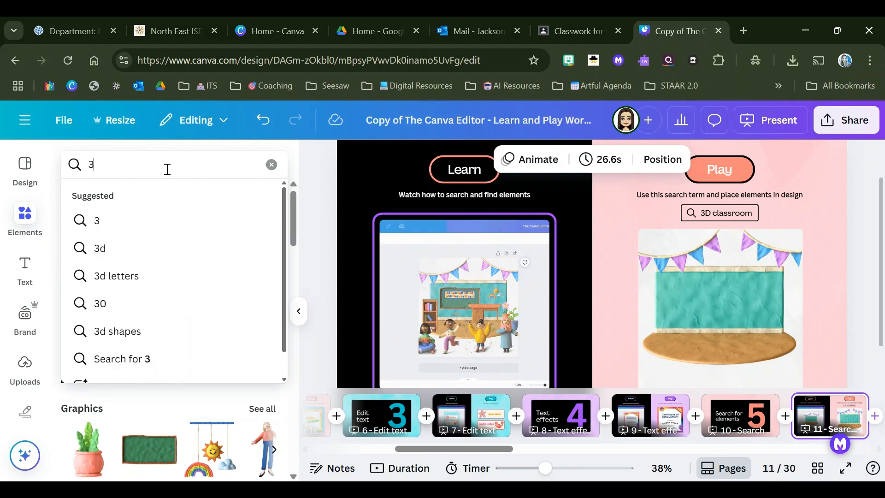
{"action": "type", "text": "D classro"}
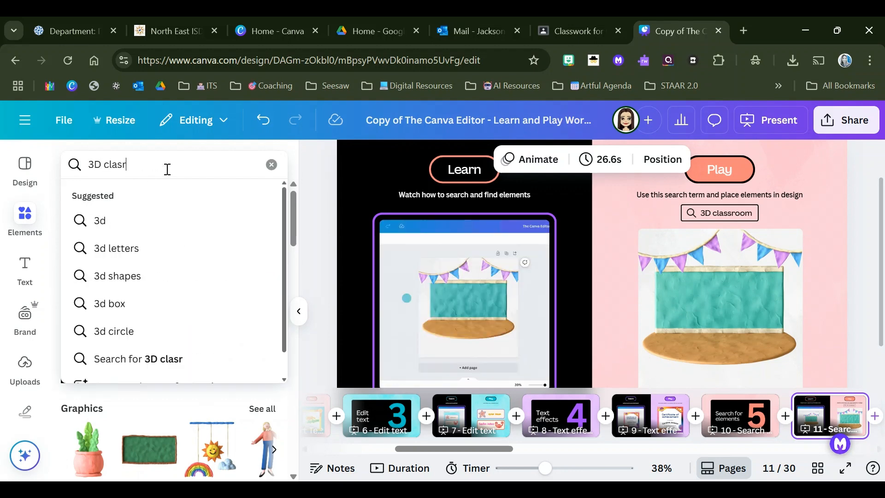
{"action": "type", "text": "om"}
{"action": "key", "text": "Return"}
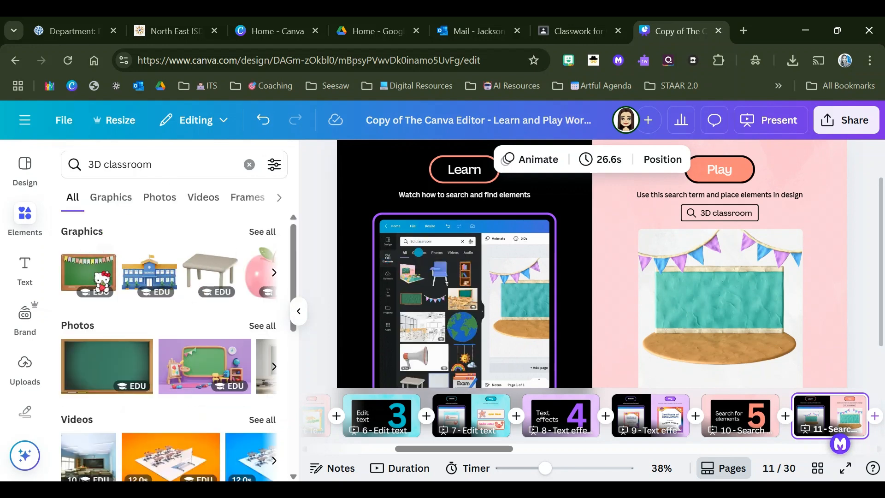
{"action": "left_click", "coordinate": [113, 197]}
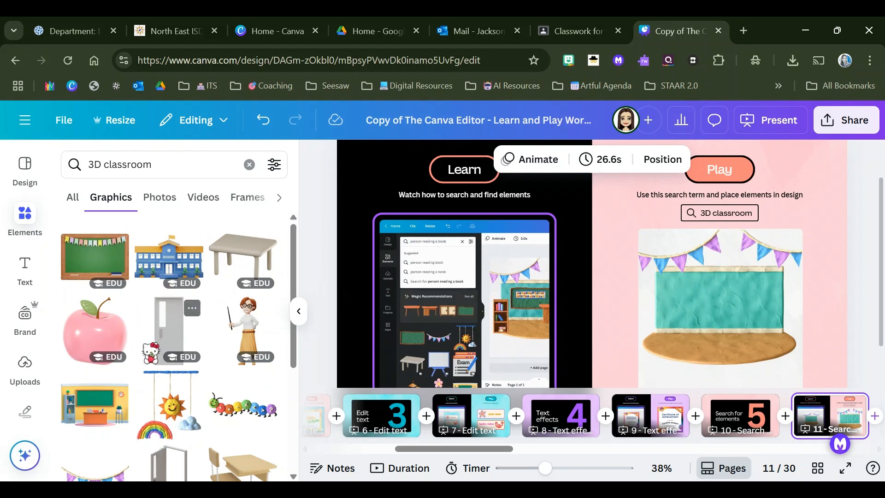
Step: Add the teacher with a pointer to the classroom scene, shrunk, flipped horizontally and standing at the left end of the green board
{"action": "scroll", "coordinate": [138, 304], "scroll_direction": "down", "scroll_amount": 2}
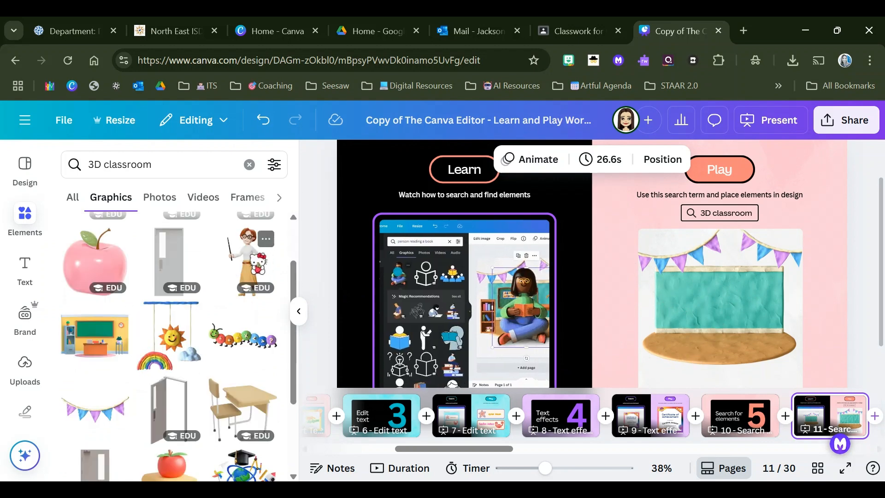
{"action": "left_click", "coordinate": [247, 261]}
{"action": "left_click_drag", "start_coordinate": [608, 281], "coordinate": [625, 317]}
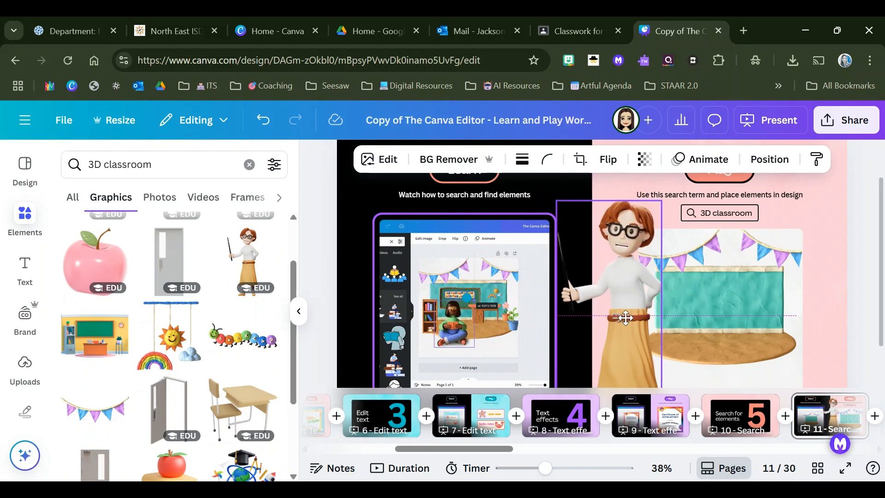
{"action": "left_click_drag", "start_coordinate": [662, 202], "coordinate": [697, 281]}
{"action": "left_click_drag", "start_coordinate": [700, 314], "coordinate": [757, 296]}
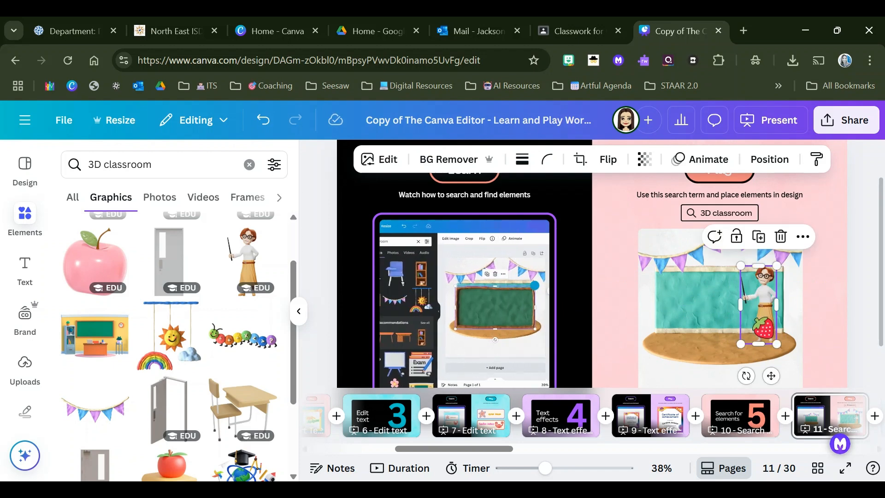
{"action": "left_click", "coordinate": [609, 161]}
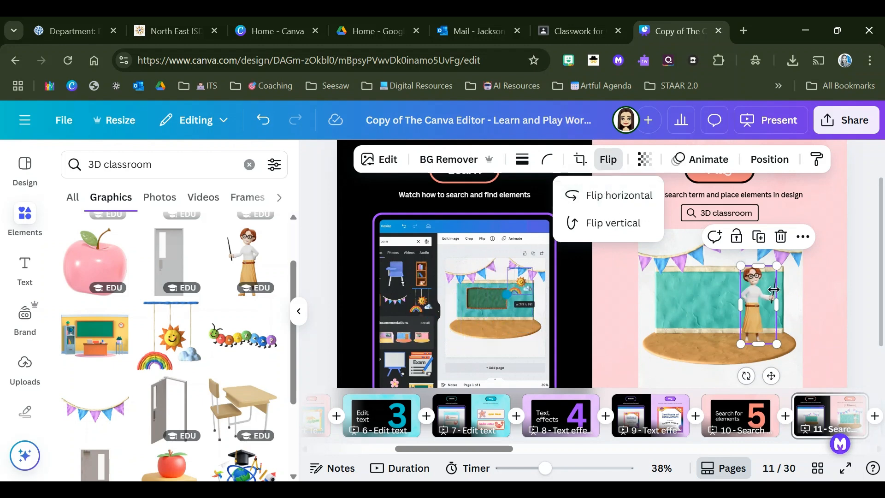
{"action": "left_click_drag", "start_coordinate": [765, 300], "coordinate": [667, 294]}
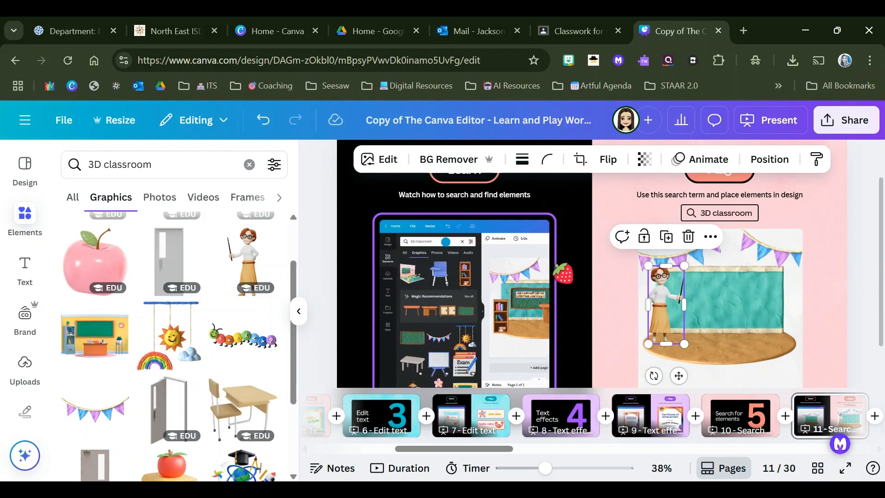
Step: Add the wooden school desk with chair to the classroom scene, shrunk to fit the right side of the round floor
{"action": "scroll", "coordinate": [213, 282], "scroll_direction": "down", "scroll_amount": 3}
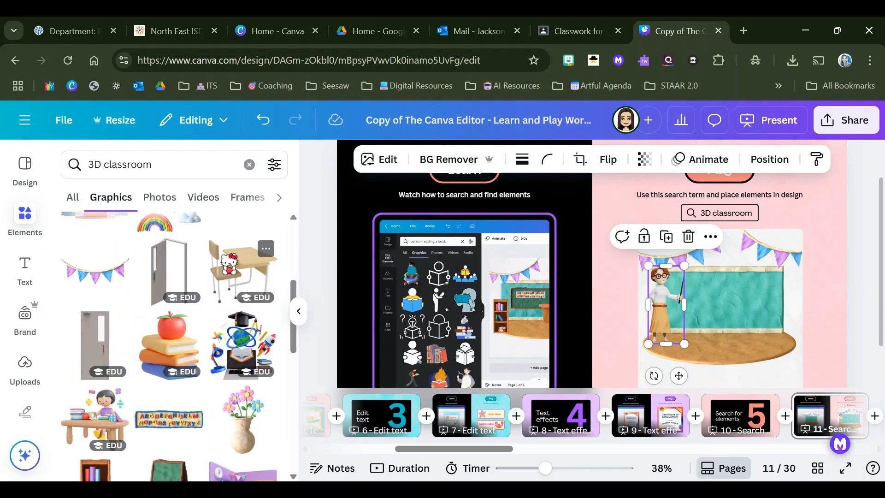
{"action": "left_click", "coordinate": [243, 272]}
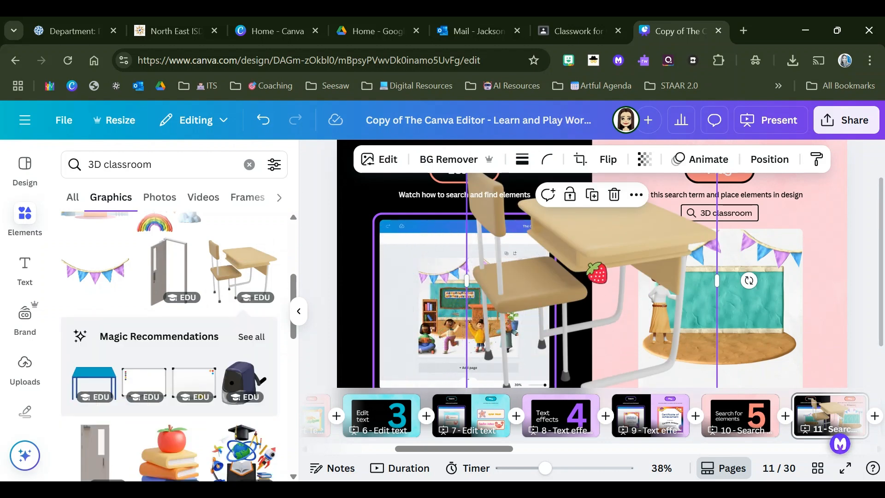
{"action": "scroll", "coordinate": [597, 273], "scroll_direction": "down", "scroll_amount": 2}
{"action": "left_click", "coordinate": [726, 357]}
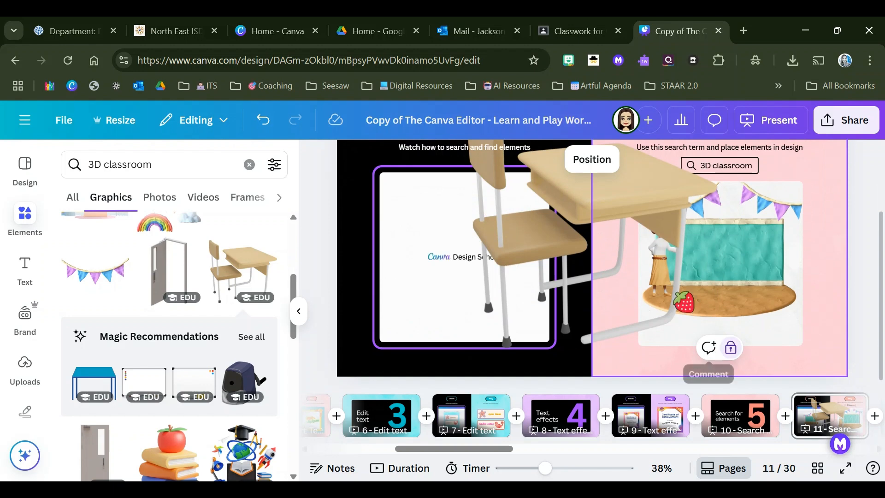
{"action": "left_click", "coordinate": [632, 279]}
{"action": "left_click_drag", "start_coordinate": [710, 350], "coordinate": [577, 231]}
{"action": "left_click_drag", "start_coordinate": [544, 206], "coordinate": [731, 303]}
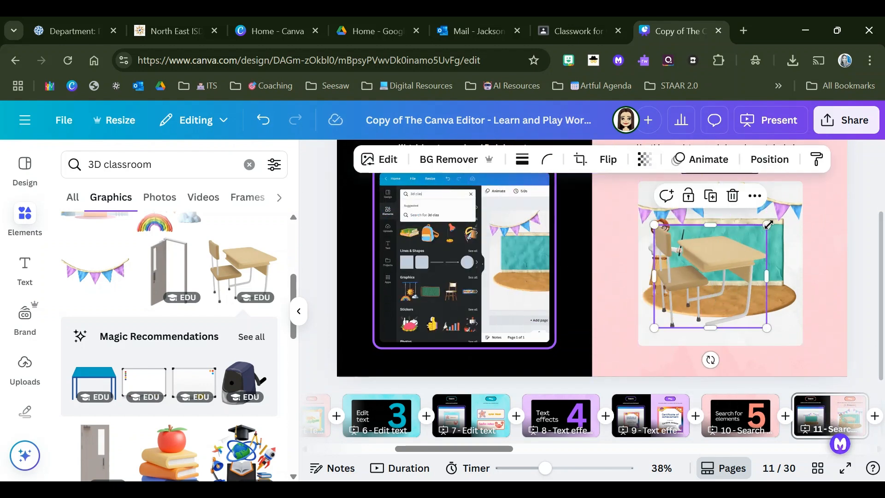
{"action": "left_click_drag", "start_coordinate": [767, 225], "coordinate": [721, 267]}
{"action": "left_click_drag", "start_coordinate": [687, 298], "coordinate": [755, 285]}
Step: Flip the school desk horizontally, shrink it slightly and nudge it towards the floor's right edge
{"action": "left_click", "coordinate": [601, 162]}
{"action": "left_click", "coordinate": [594, 195]}
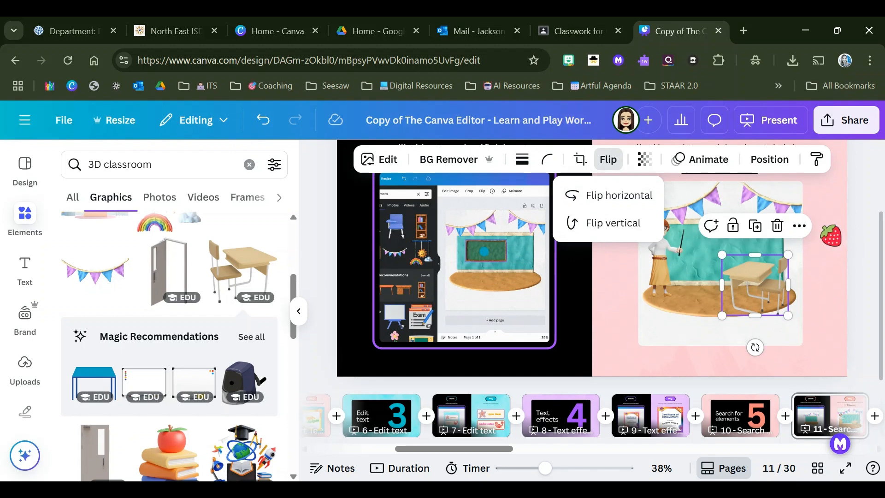
{"action": "left_click", "coordinate": [823, 228]}
{"action": "left_click", "coordinate": [739, 277]}
{"action": "left_click_drag", "start_coordinate": [722, 255], "coordinate": [738, 266]}
{"action": "left_click_drag", "start_coordinate": [773, 301], "coordinate": [778, 296]}
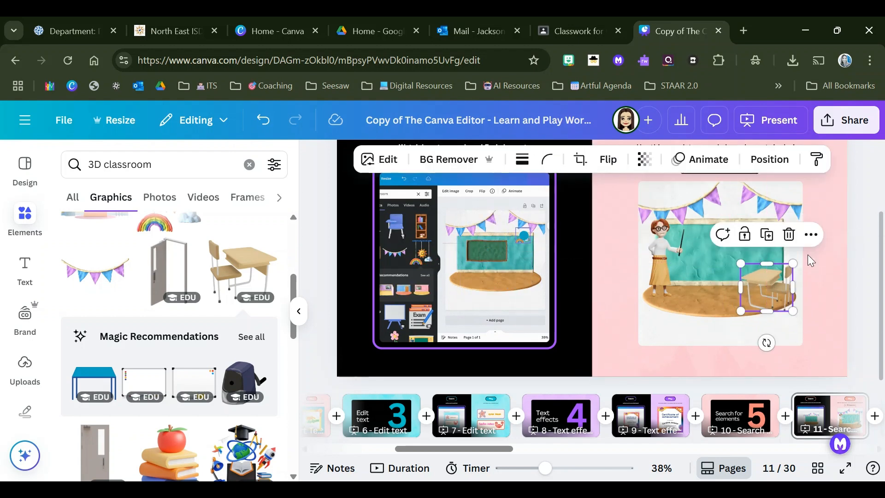
Step: Try the pink flower in a clay pot in the classroom scene at a much smaller size, and delete it again
{"action": "scroll", "coordinate": [237, 316], "scroll_direction": "down", "scroll_amount": 6}
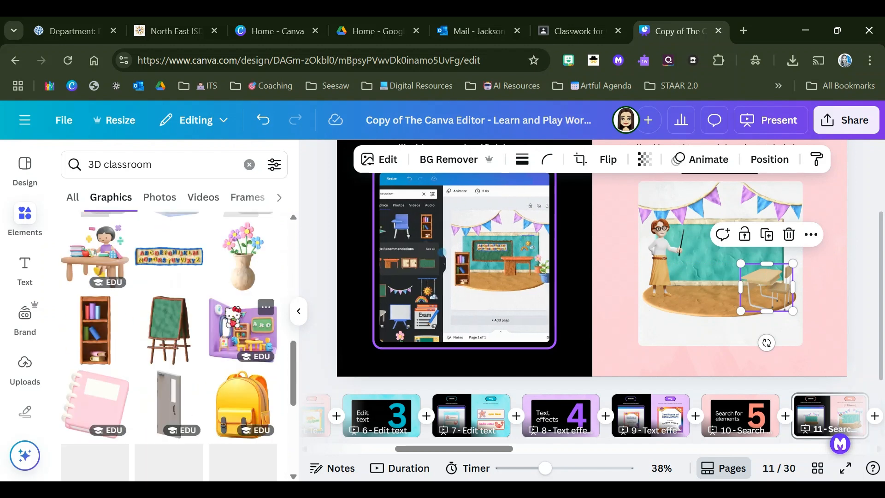
{"action": "scroll", "coordinate": [170, 346], "scroll_direction": "down", "scroll_amount": 4}
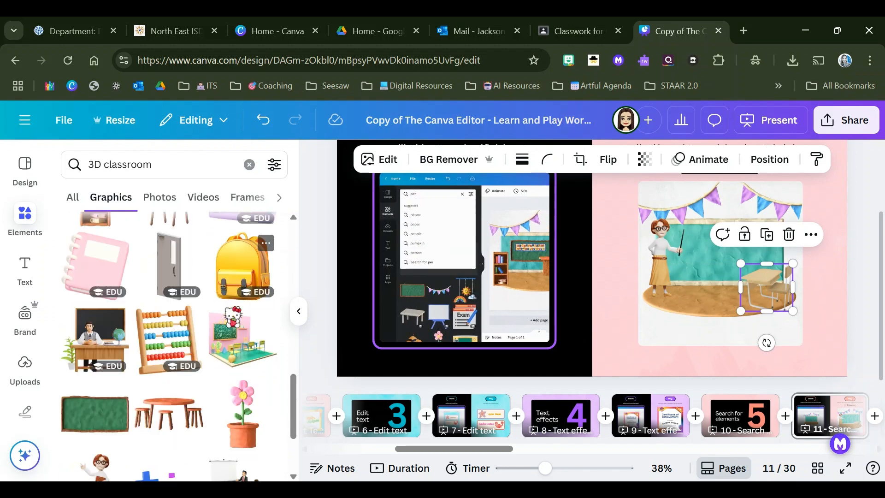
{"action": "scroll", "coordinate": [243, 351], "scroll_direction": "down", "scroll_amount": 2}
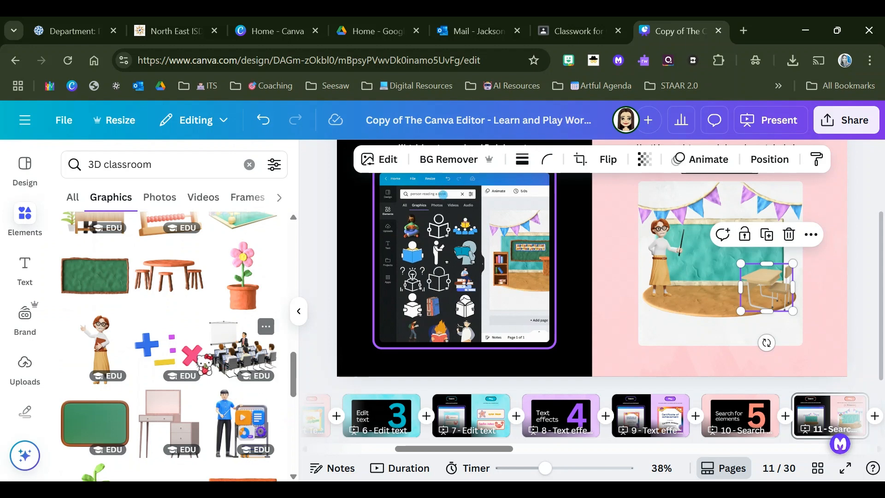
{"action": "left_click", "coordinate": [243, 277]}
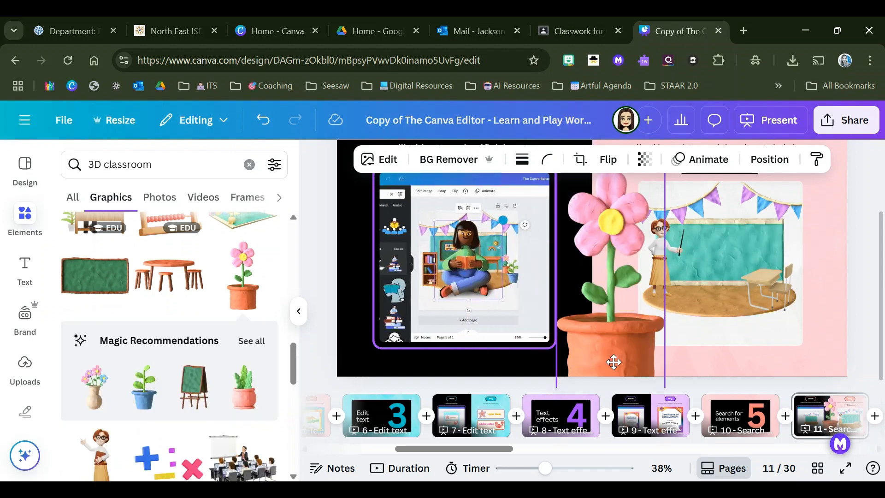
{"action": "left_click_drag", "start_coordinate": [633, 331], "coordinate": [633, 369]}
{"action": "left_click_drag", "start_coordinate": [665, 208], "coordinate": [604, 337]}
{"action": "left_click_drag", "start_coordinate": [581, 365], "coordinate": [637, 282]}
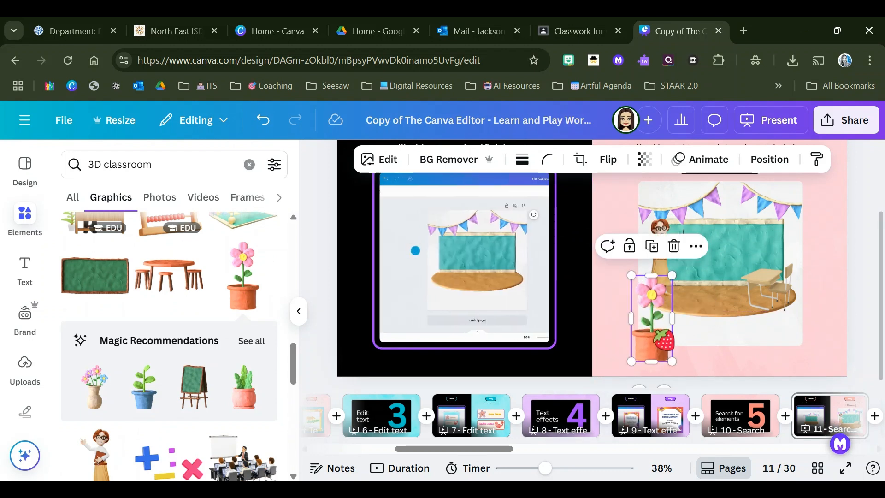
{"action": "key", "text": "Delete"}
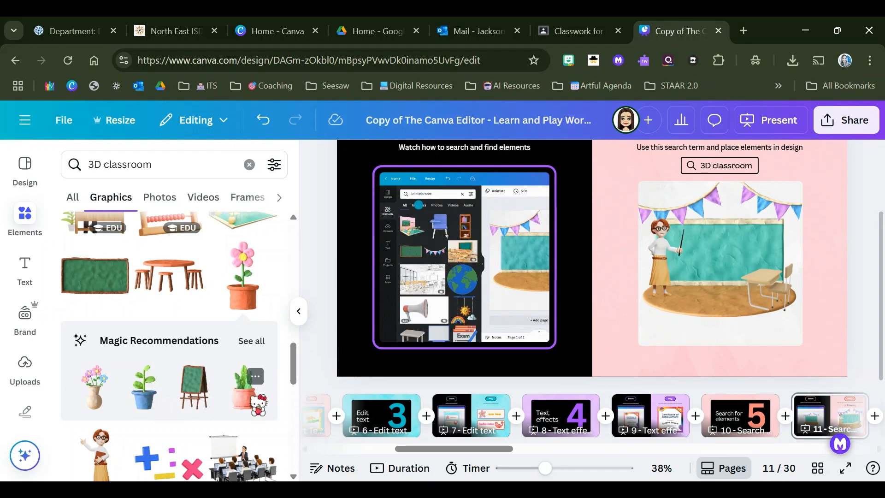
Step: Add the recommended green plant in a pink pot to the classroom scene, shrunk and standing on the floor beside the teacher
{"action": "left_click", "coordinate": [245, 390]}
{"action": "left_click_drag", "start_coordinate": [624, 306], "coordinate": [636, 343]}
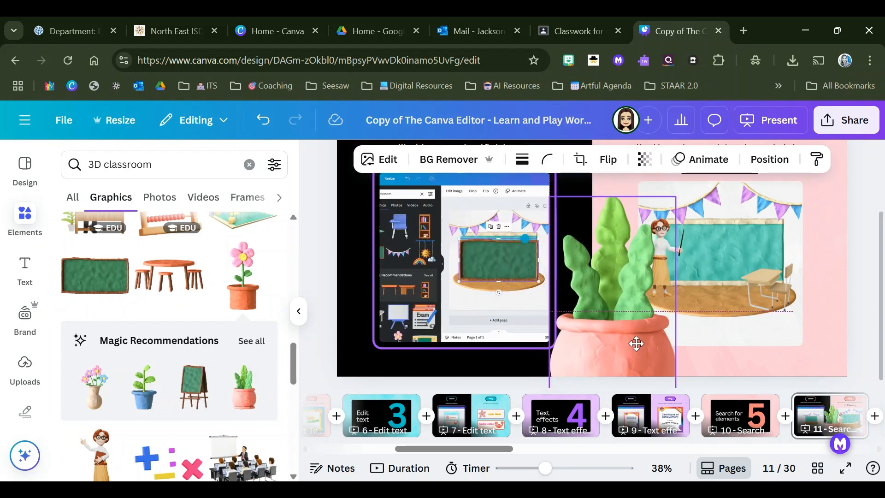
{"action": "left_click_drag", "start_coordinate": [673, 196], "coordinate": [574, 318]}
{"action": "left_click_drag", "start_coordinate": [589, 361], "coordinate": [623, 282]}
{"action": "left_click_drag", "start_coordinate": [592, 313], "coordinate": [643, 293]}
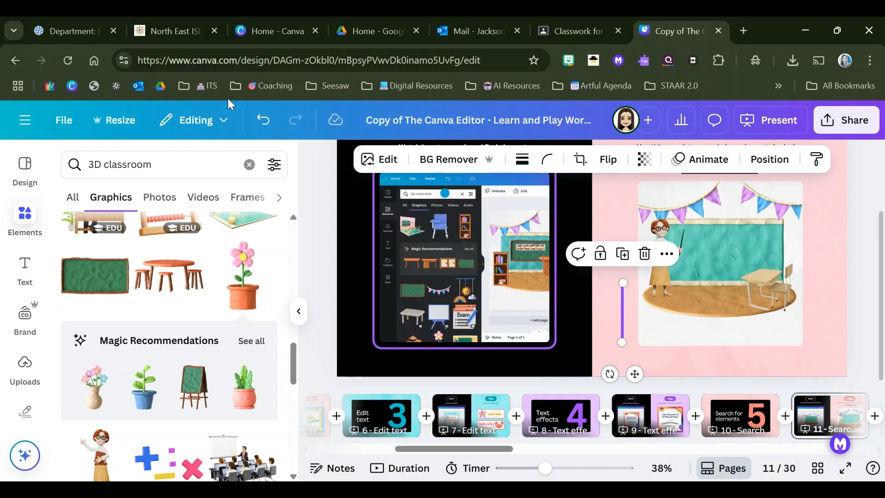
{"action": "left_click", "coordinate": [263, 121]}
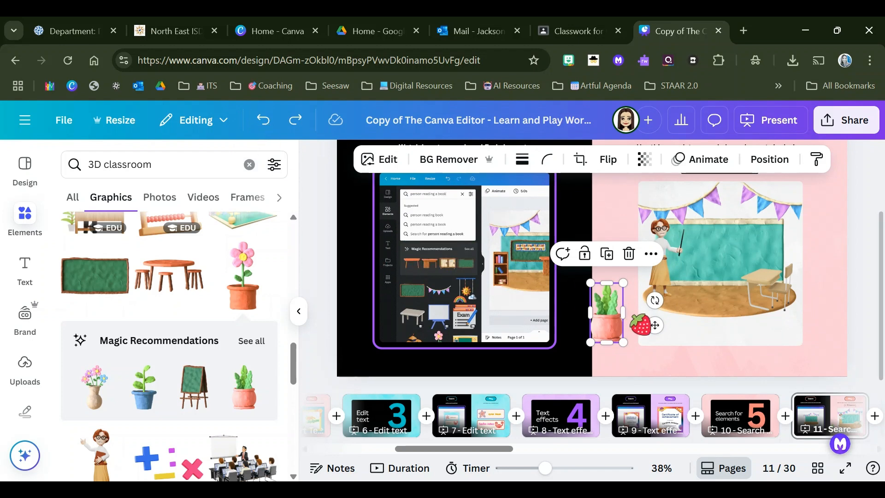
{"action": "left_click_drag", "start_coordinate": [613, 328], "coordinate": [671, 313]}
{"action": "left_click_drag", "start_coordinate": [681, 267], "coordinate": [681, 290]}
{"action": "left_click", "coordinate": [617, 342]}
Step: Find the purple laptop among the 3D classroom graphics, add it to page 11 and shrink it to roughly desk size below the scene
{"action": "scroll", "coordinate": [125, 336], "scroll_direction": "down", "scroll_amount": 1}
{"action": "scroll", "coordinate": [111, 277], "scroll_direction": "down", "scroll_amount": 6}
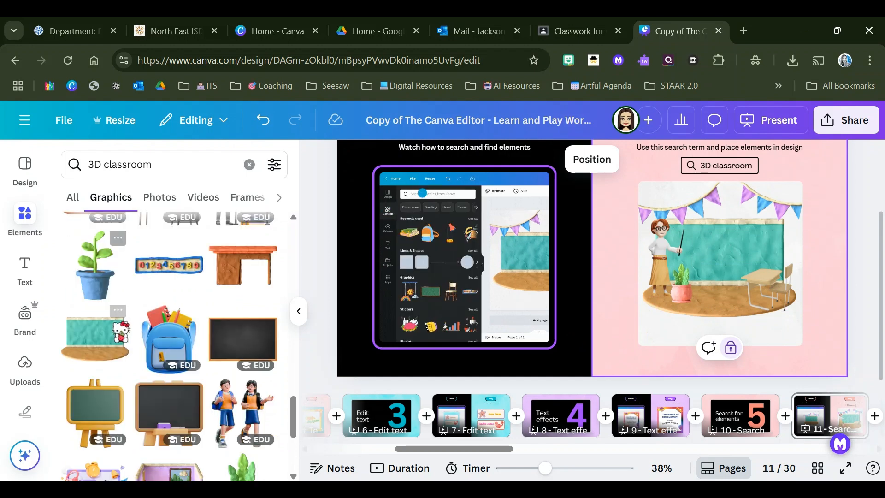
{"action": "scroll", "coordinate": [169, 277], "scroll_direction": "down", "scroll_amount": 3}
{"action": "scroll", "coordinate": [168, 277], "scroll_direction": "down", "scroll_amount": 4}
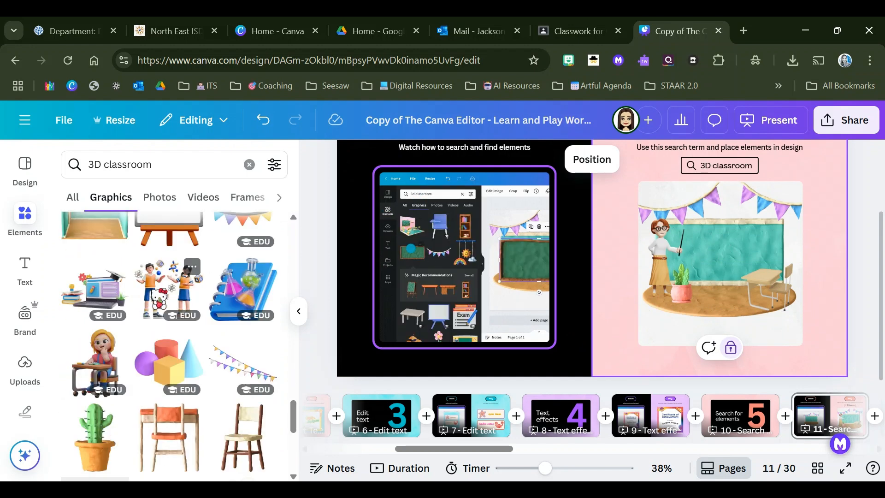
{"action": "scroll", "coordinate": [168, 277], "scroll_direction": "down", "scroll_amount": 2}
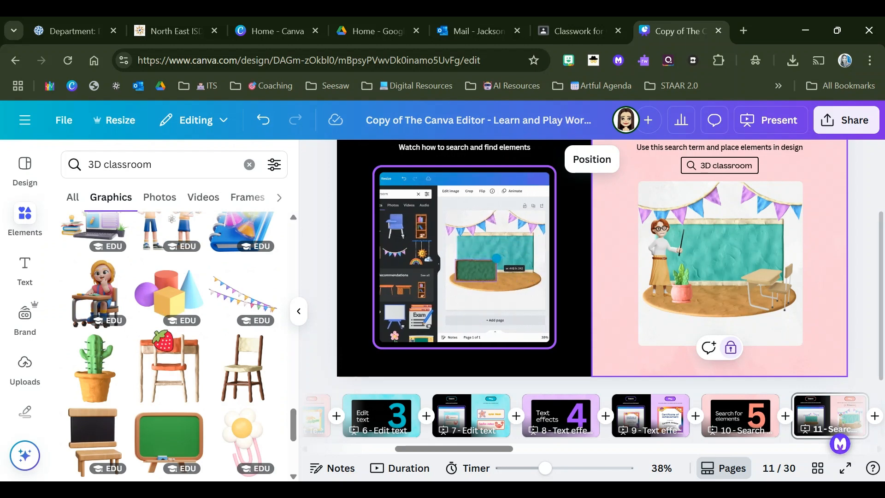
{"action": "scroll", "coordinate": [169, 277], "scroll_direction": "down", "scroll_amount": 2}
{"action": "scroll", "coordinate": [152, 340], "scroll_direction": "down", "scroll_amount": 3}
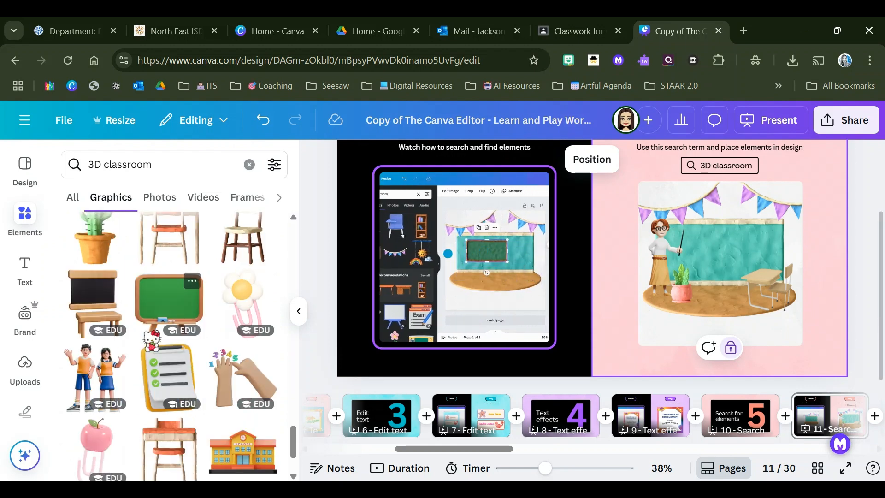
{"action": "scroll", "coordinate": [152, 341], "scroll_direction": "down", "scroll_amount": 5}
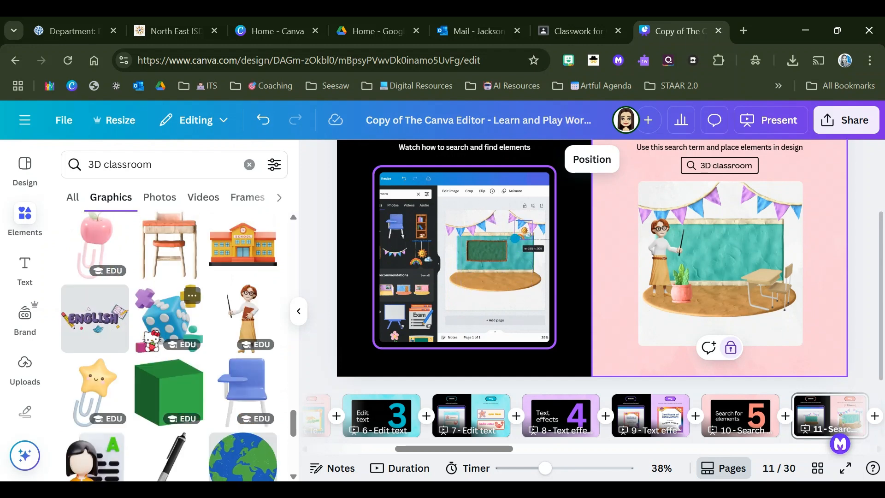
{"action": "scroll", "coordinate": [170, 322], "scroll_direction": "down", "scroll_amount": 2}
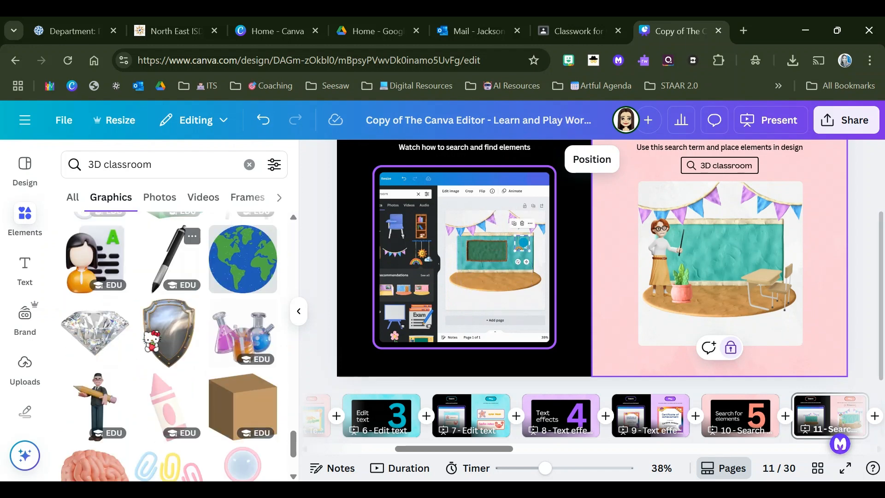
{"action": "scroll", "coordinate": [171, 323], "scroll_direction": "down", "scroll_amount": 2}
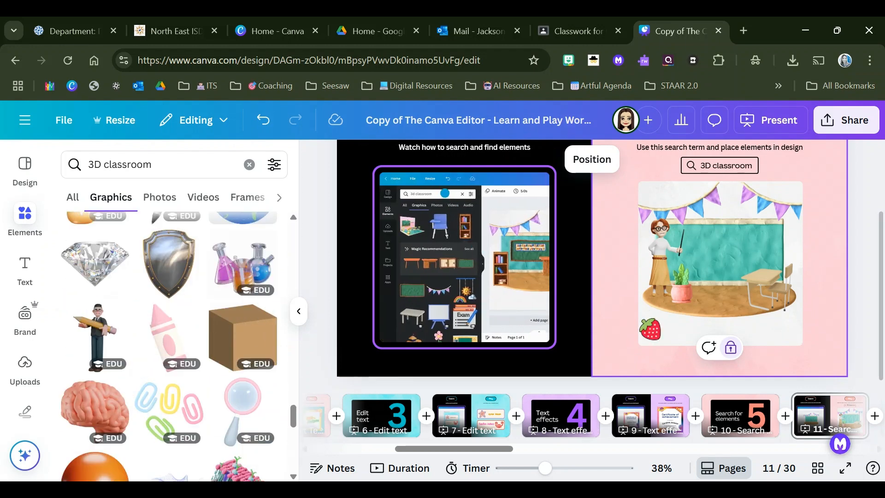
{"action": "scroll", "coordinate": [44, 332], "scroll_direction": "down", "scroll_amount": 2}
{"action": "scroll", "coordinate": [115, 323], "scroll_direction": "down", "scroll_amount": 4}
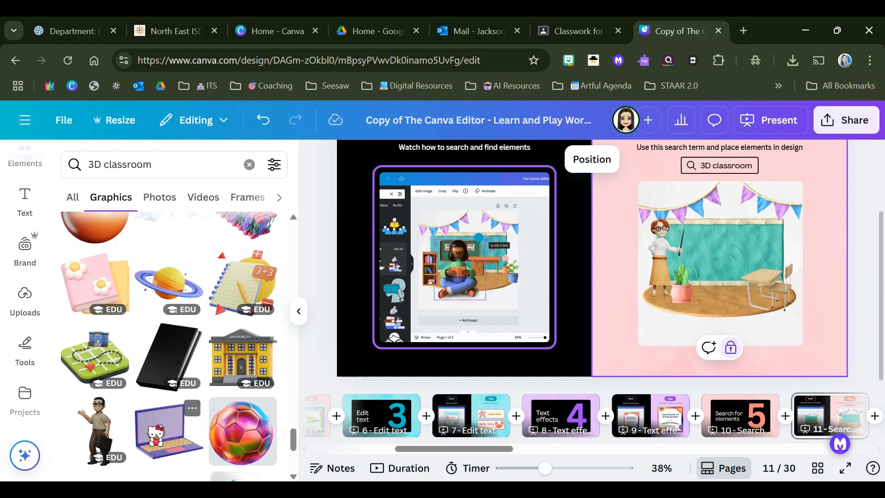
{"action": "left_click", "coordinate": [169, 431]}
{"action": "left_click_drag", "start_coordinate": [577, 268], "coordinate": [577, 269]}
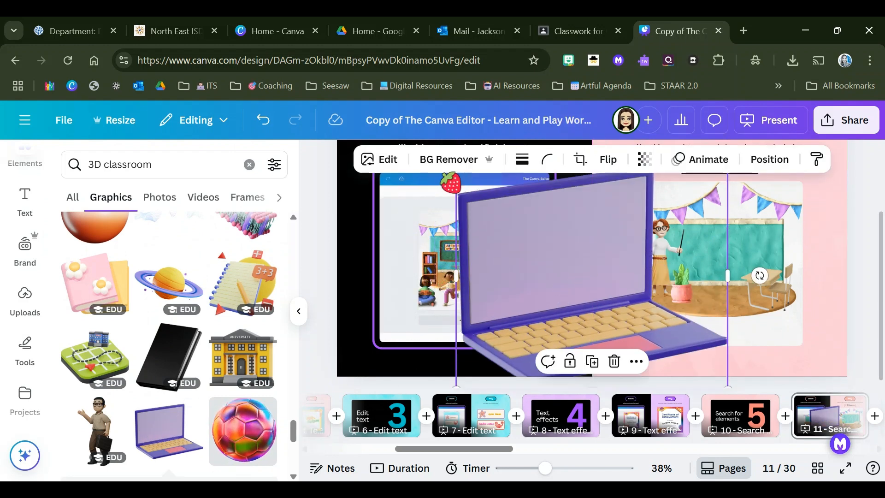
{"action": "left_click_drag", "start_coordinate": [493, 219], "coordinate": [492, 247]}
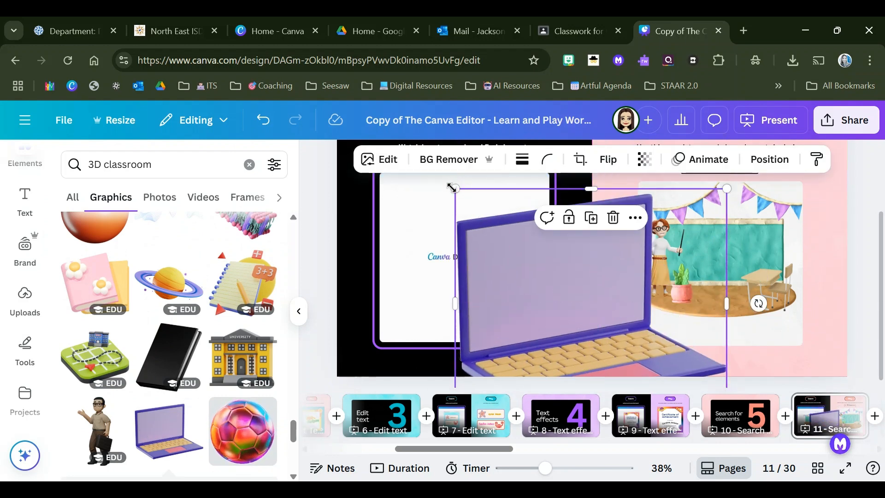
{"action": "left_click_drag", "start_coordinate": [455, 188], "coordinate": [626, 329]}
{"action": "left_click_drag", "start_coordinate": [682, 343], "coordinate": [687, 291]}
{"action": "left_click_drag", "start_coordinate": [635, 274], "coordinate": [708, 326]}
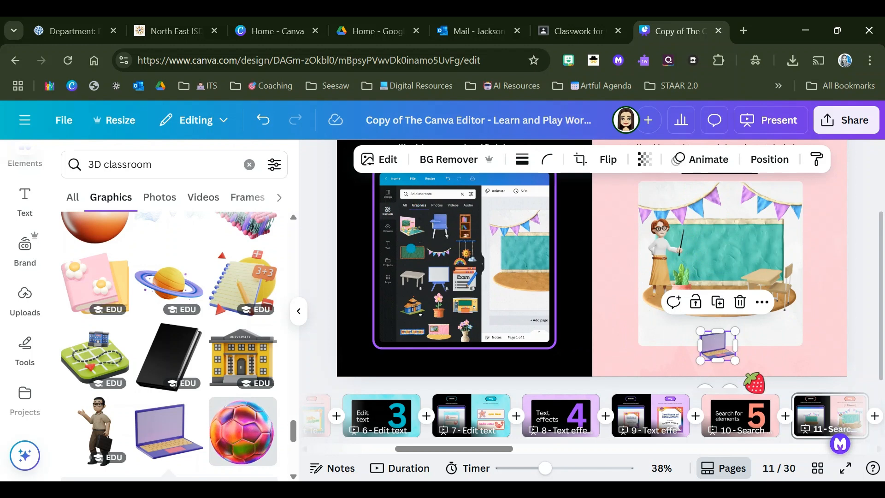
{"action": "left_click", "coordinate": [768, 354]}
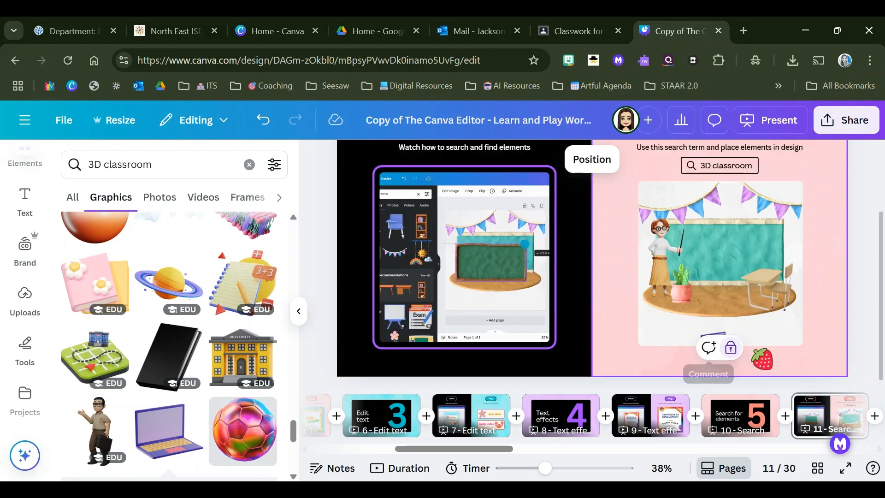
Step: Place the laptop on top of the school desk, shrunk slightly and rotated to about -7°
{"action": "left_click", "coordinate": [726, 337]}
{"action": "left_click", "coordinate": [717, 353]}
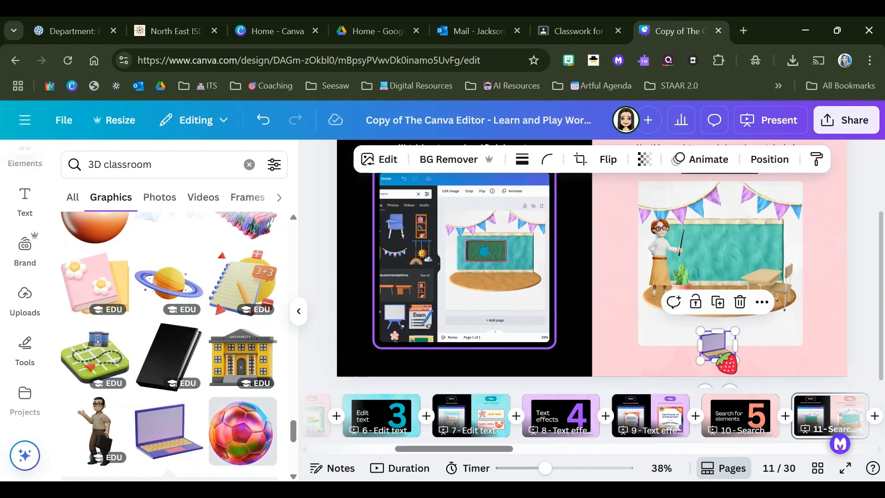
{"action": "left_click_drag", "start_coordinate": [717, 348], "coordinate": [767, 261]}
{"action": "left_click_drag", "start_coordinate": [778, 308], "coordinate": [770, 312]}
{"action": "left_click_drag", "start_coordinate": [776, 250], "coordinate": [770, 254]}
{"action": "mouse_move", "coordinate": [744, 309]}
{"action": "left_mouse_down"}
{"action": "mouse_move", "coordinate": [766, 310]}
{"action": "mouse_move", "coordinate": [750, 313]}
{"action": "left_mouse_up"}
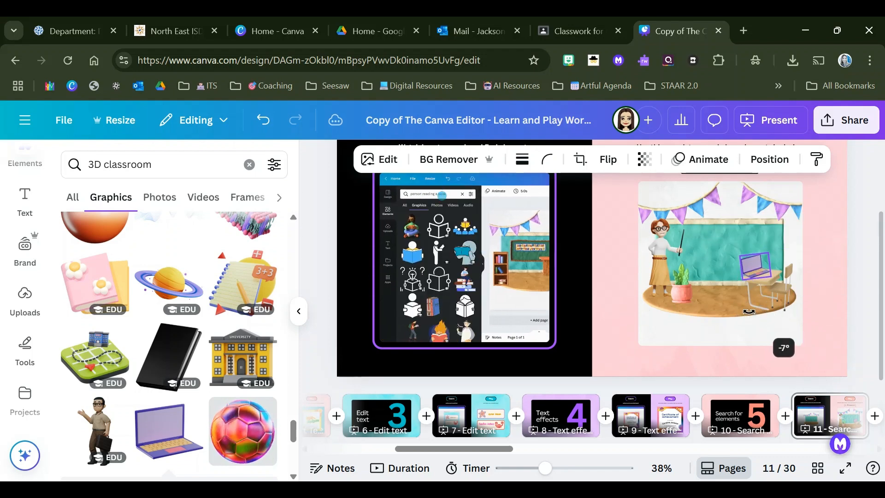
{"action": "left_click", "coordinate": [833, 287]}
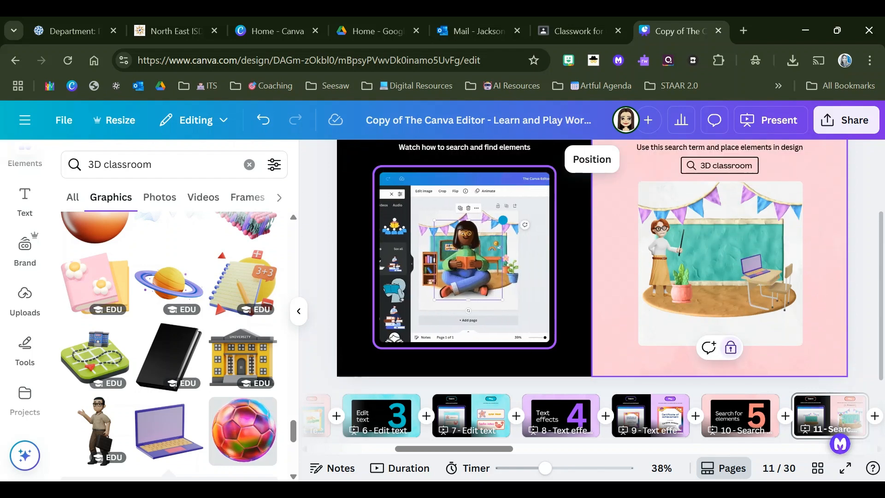
Step: Look through more of the 3D classroom graphics for further elements suited to the scene
{"action": "scroll", "coordinate": [214, 340], "scroll_direction": "down", "scroll_amount": 2}
{"action": "scroll", "coordinate": [203, 295], "scroll_direction": "down", "scroll_amount": 5}
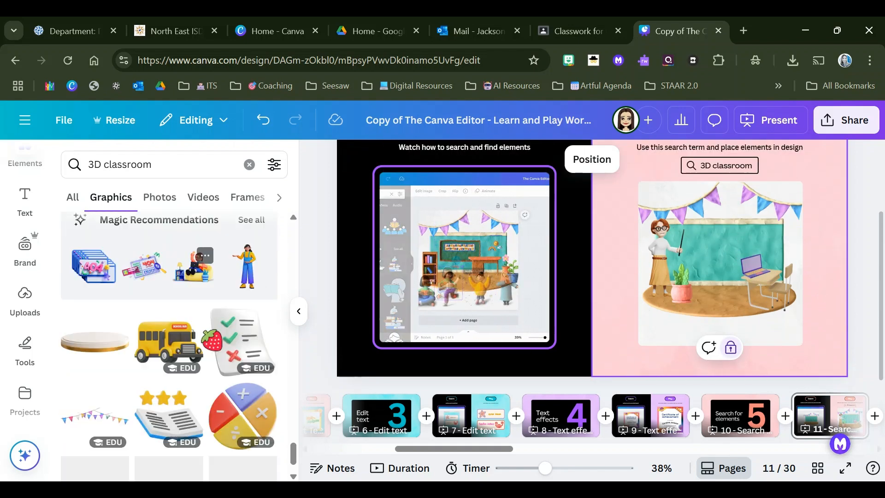
{"action": "scroll", "coordinate": [189, 314], "scroll_direction": "down", "scroll_amount": 2}
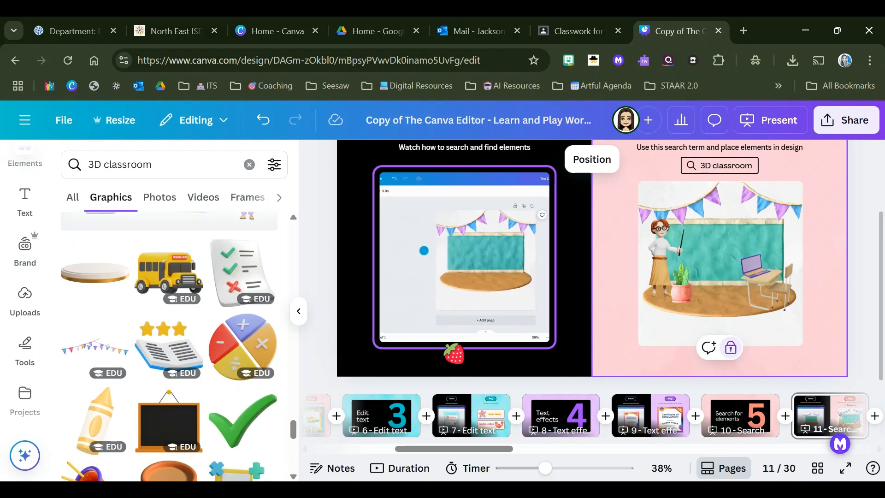
{"action": "scroll", "coordinate": [164, 349], "scroll_direction": "down", "scroll_amount": 2}
{"action": "scroll", "coordinate": [165, 349], "scroll_direction": "down", "scroll_amount": 4}
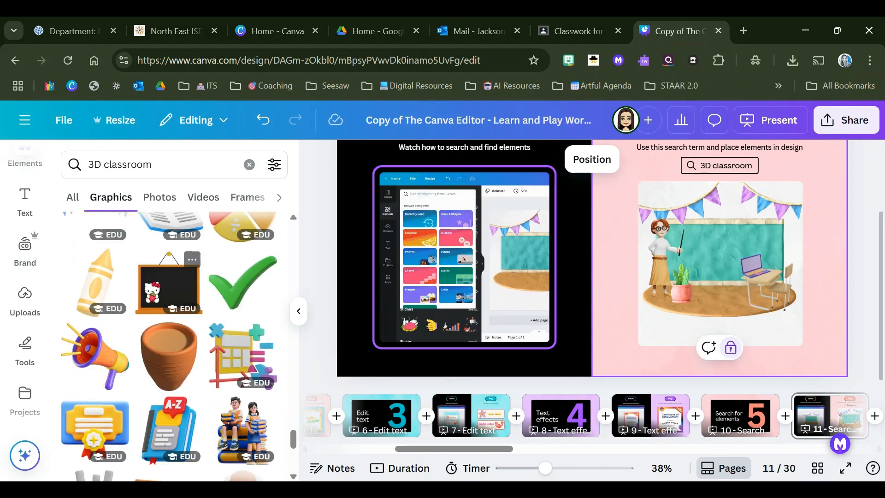
{"action": "scroll", "coordinate": [150, 291], "scroll_direction": "down", "scroll_amount": 8}
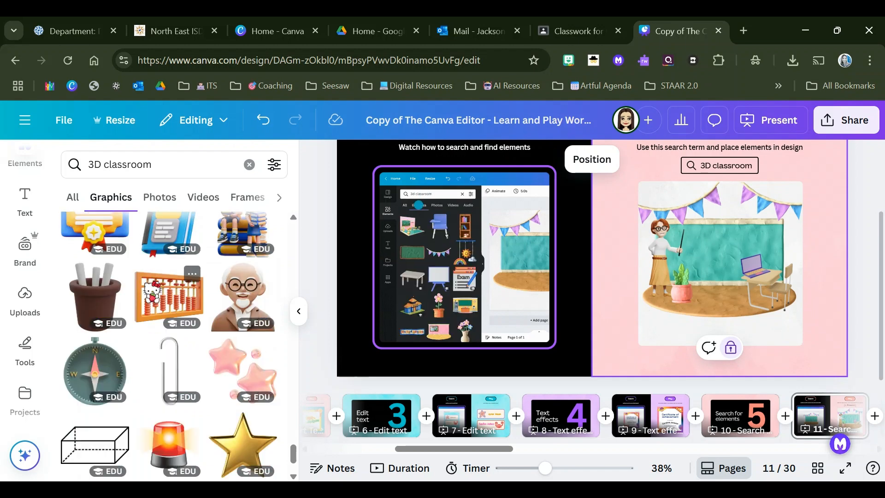
{"action": "scroll", "coordinate": [149, 289], "scroll_direction": "down", "scroll_amount": 4}
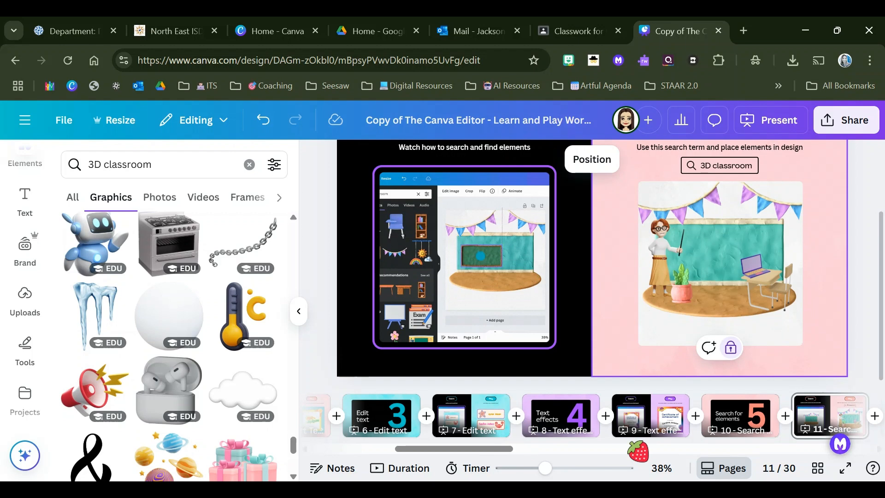
Step: Go past the "Change element colors" title on page 12 to its practice on page 13 and collapse the elements list
{"action": "left_click_drag", "start_coordinate": [509, 450], "coordinate": [580, 461]}
{"action": "left_click", "coordinate": [571, 426]}
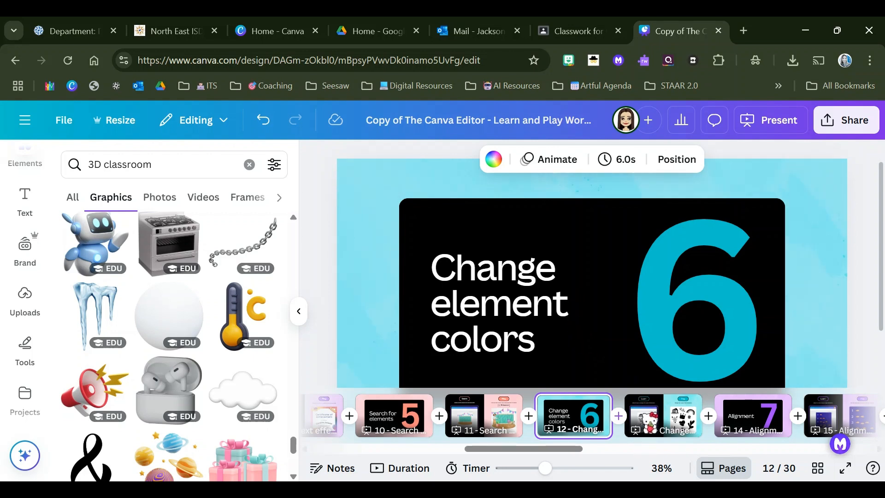
{"action": "left_click", "coordinate": [649, 418]}
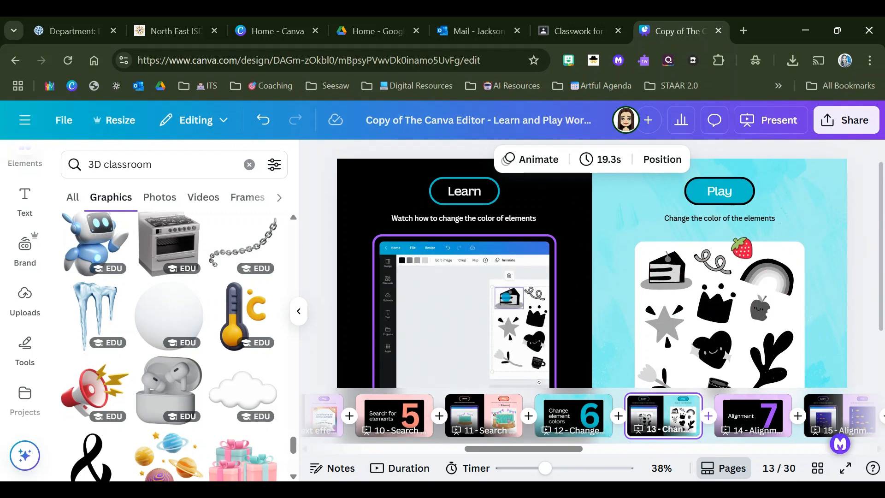
{"action": "left_click_drag", "start_coordinate": [881, 228], "coordinate": [882, 232]}
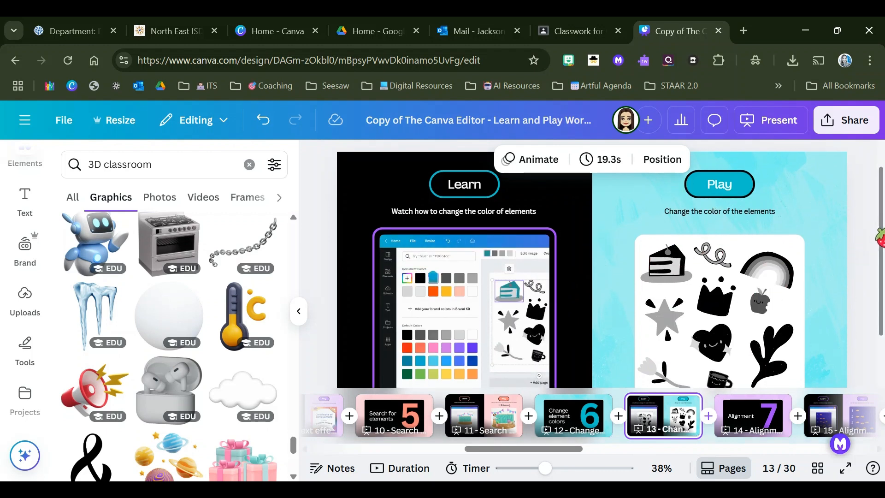
{"action": "left_click", "coordinate": [299, 315]}
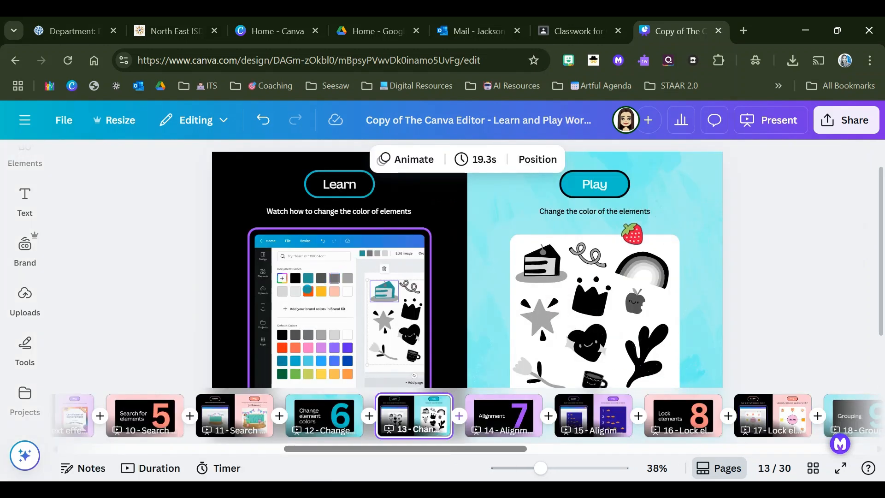
Step: Color the cake slice's cherry bright red and its plate yellow in the Play area of page 13
{"action": "left_click", "coordinate": [529, 266]}
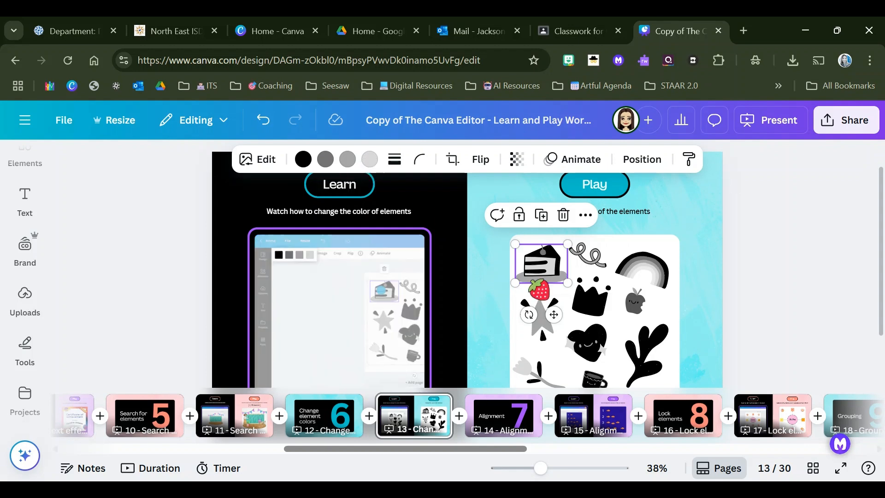
{"action": "left_click", "coordinate": [324, 160]}
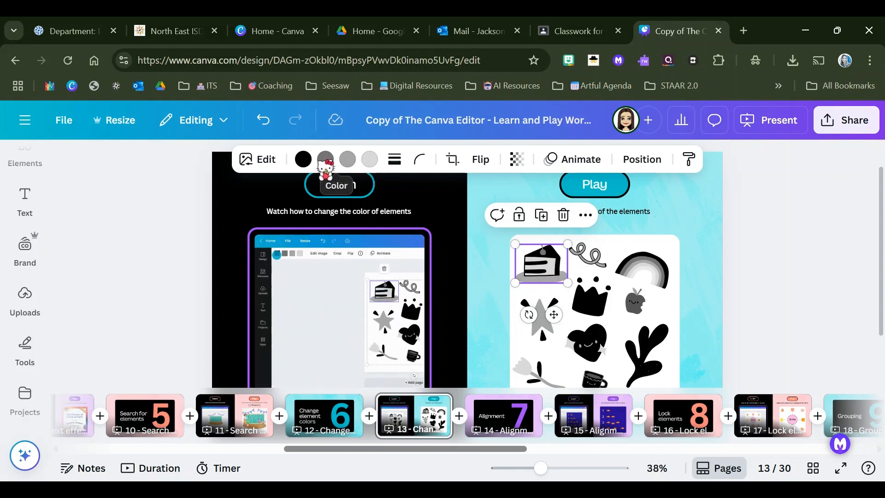
{"action": "left_click", "coordinate": [326, 160]}
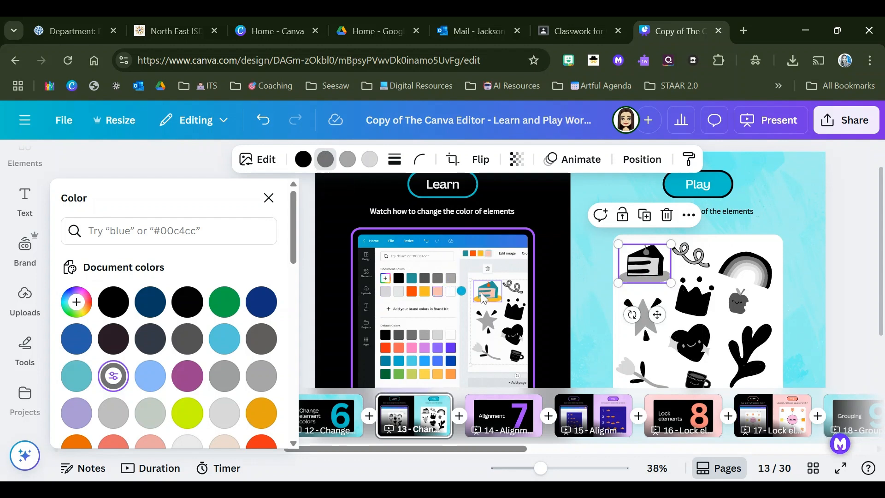
{"action": "left_click", "coordinate": [221, 308]}
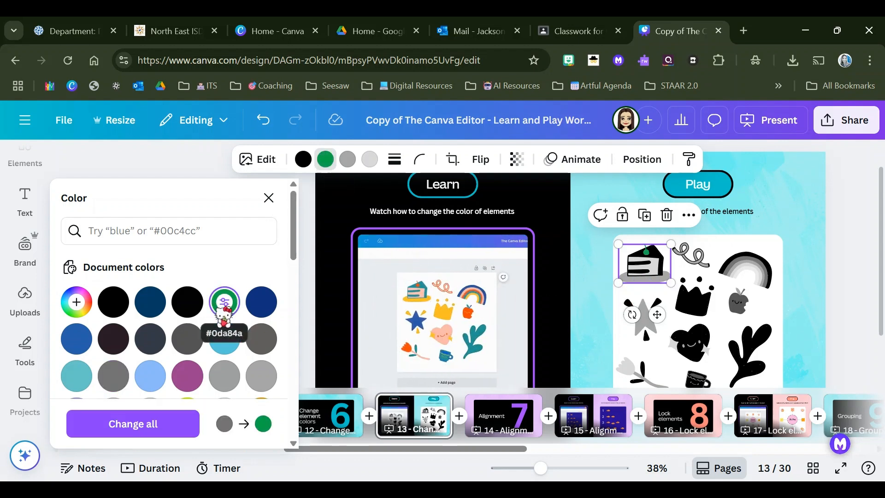
{"action": "scroll", "coordinate": [221, 308], "scroll_direction": "down", "scroll_amount": 5}
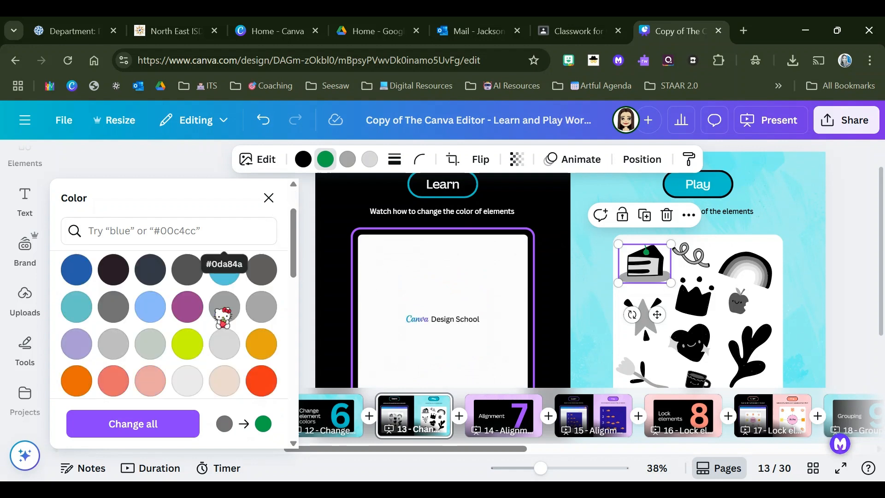
{"action": "left_click", "coordinate": [261, 312]}
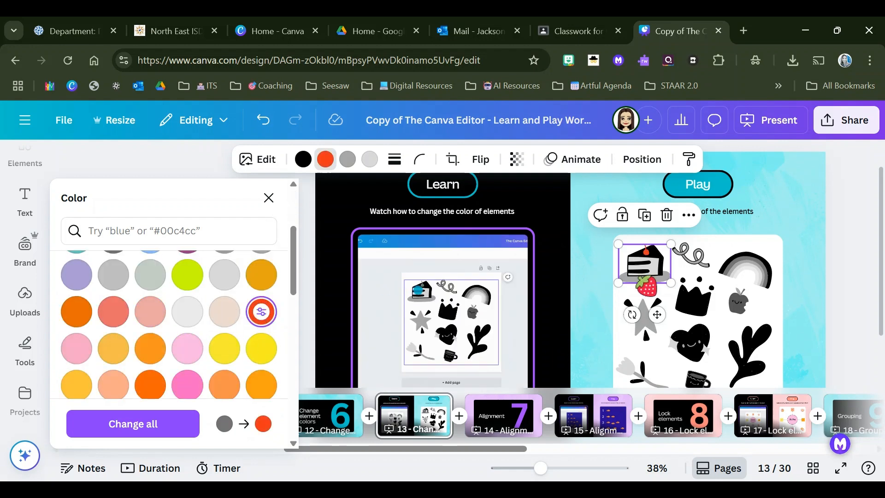
{"action": "left_click", "coordinate": [345, 161]}
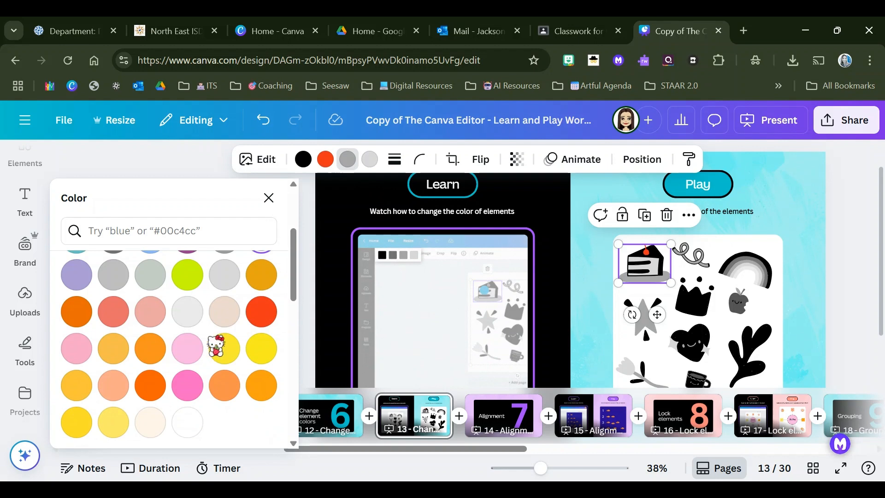
{"action": "left_click", "coordinate": [260, 349]}
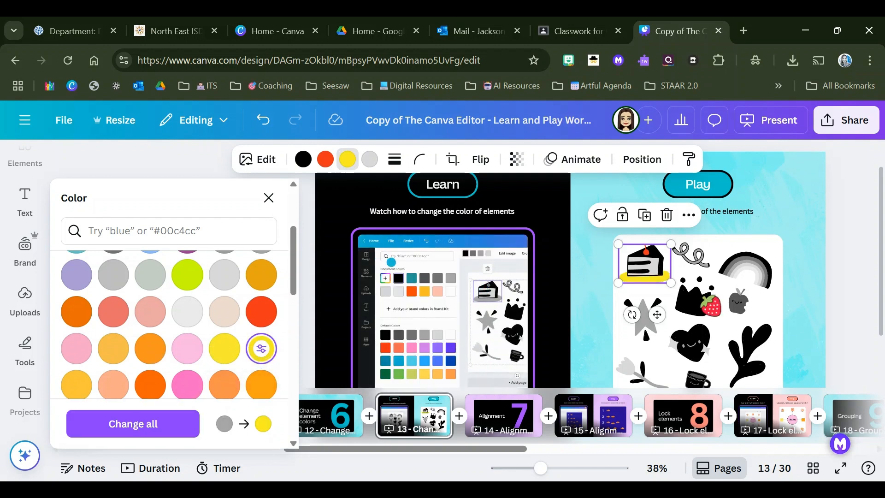
Step: Recolor the black parts of the cake slice coral and its light gray layers pale yellow
{"action": "left_click", "coordinate": [303, 159]}
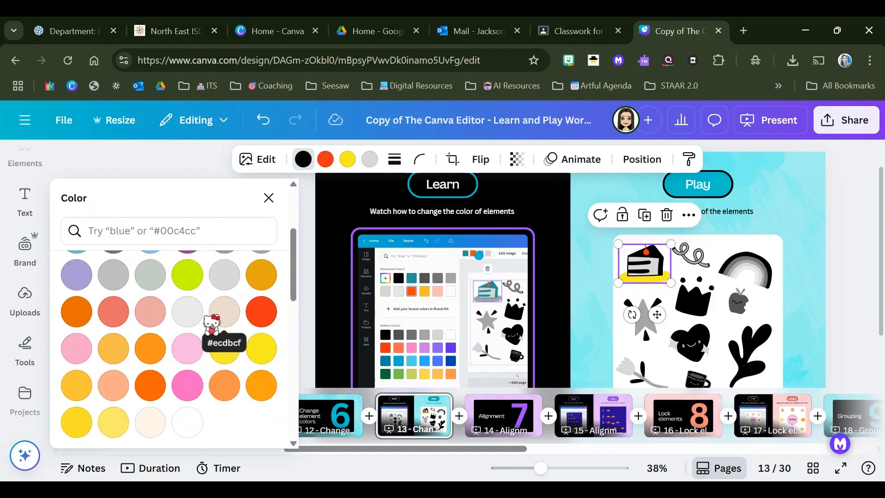
{"action": "scroll", "coordinate": [212, 324], "scroll_direction": "down", "scroll_amount": 6}
{"action": "scroll", "coordinate": [221, 323], "scroll_direction": "up", "scroll_amount": 3}
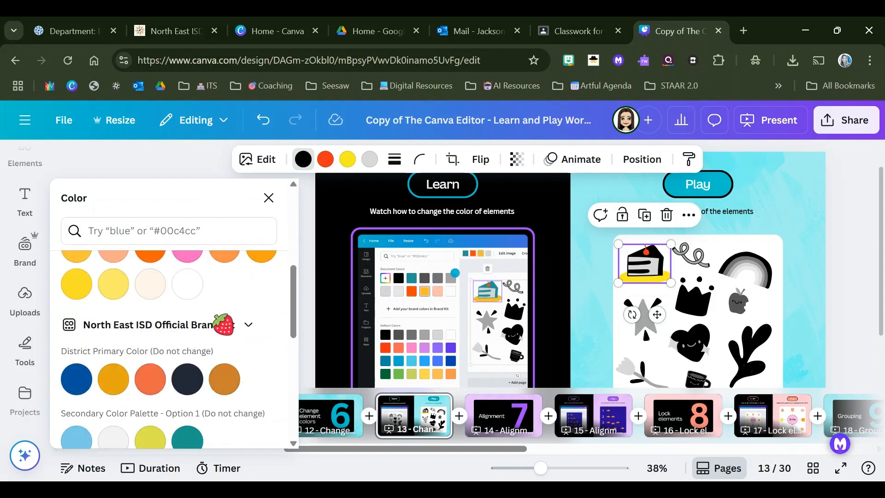
{"action": "scroll", "coordinate": [221, 324], "scroll_direction": "up", "scroll_amount": 6}
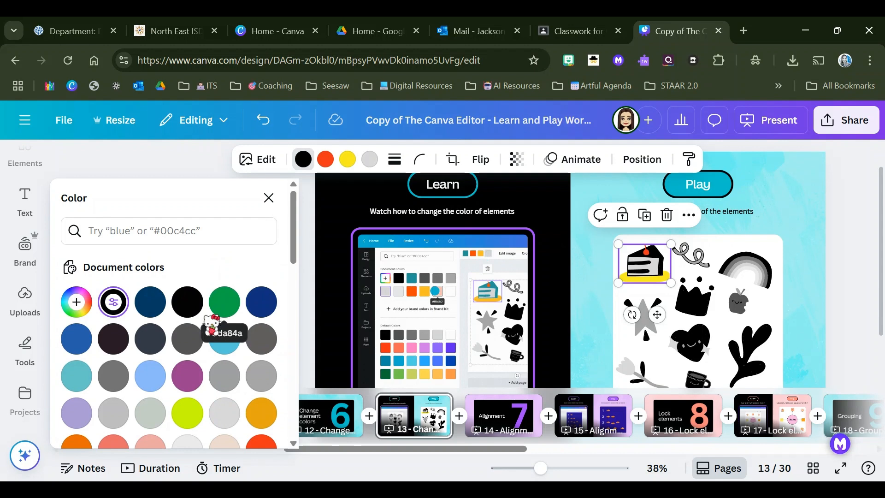
{"action": "scroll", "coordinate": [212, 325], "scroll_direction": "down", "scroll_amount": 3}
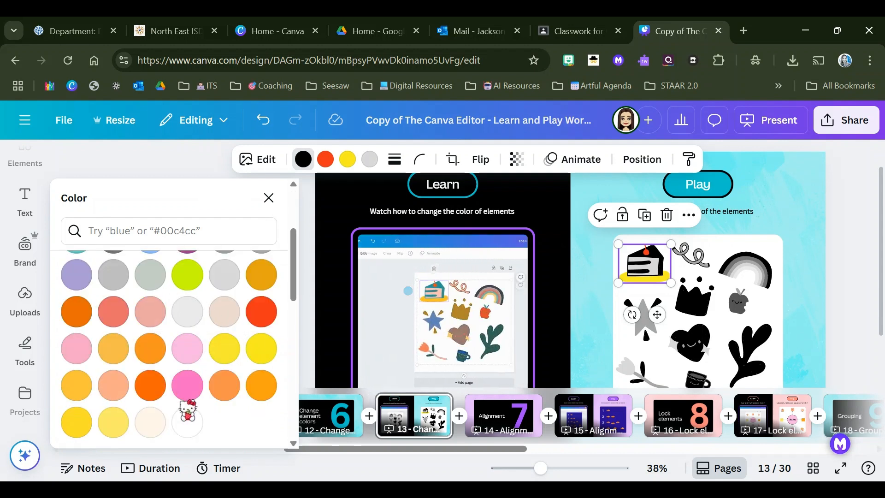
{"action": "left_click", "coordinate": [187, 420]}
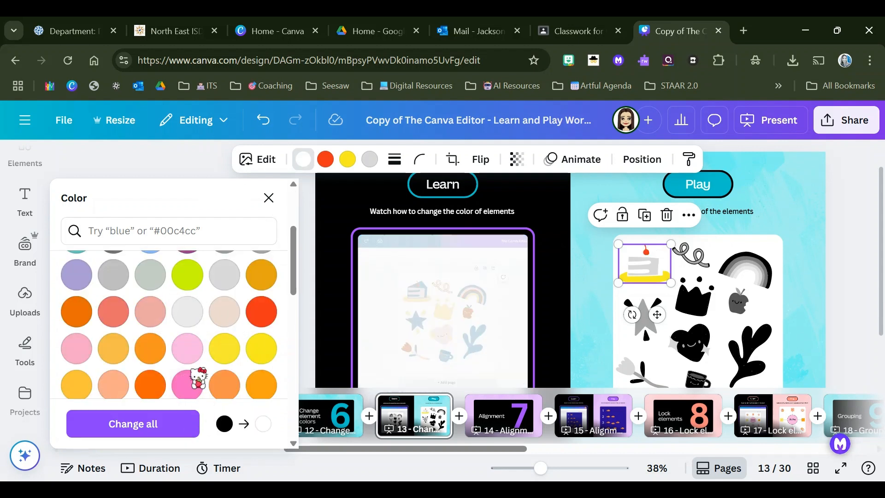
{"action": "left_click", "coordinate": [221, 350]}
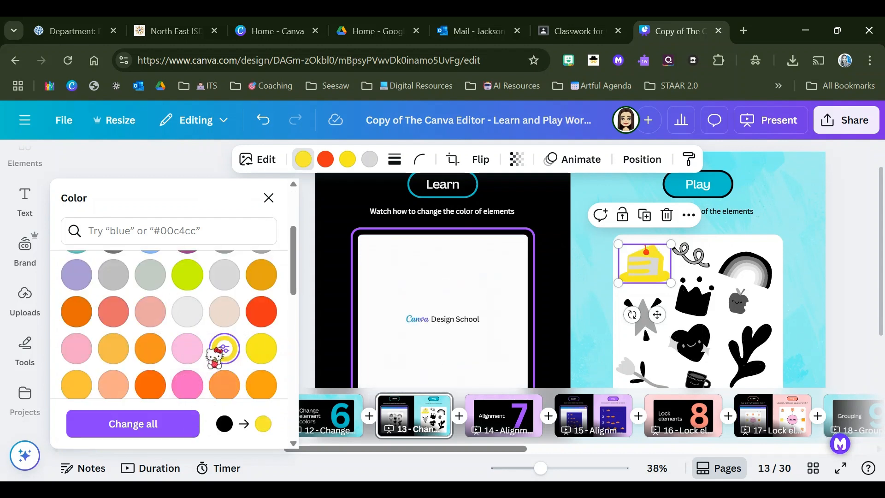
{"action": "left_click", "coordinate": [113, 312]}
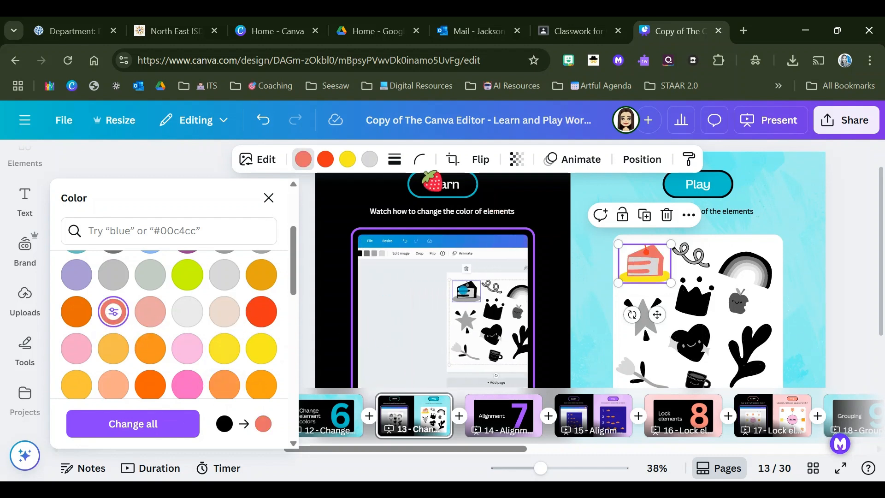
{"action": "left_click", "coordinate": [367, 160]}
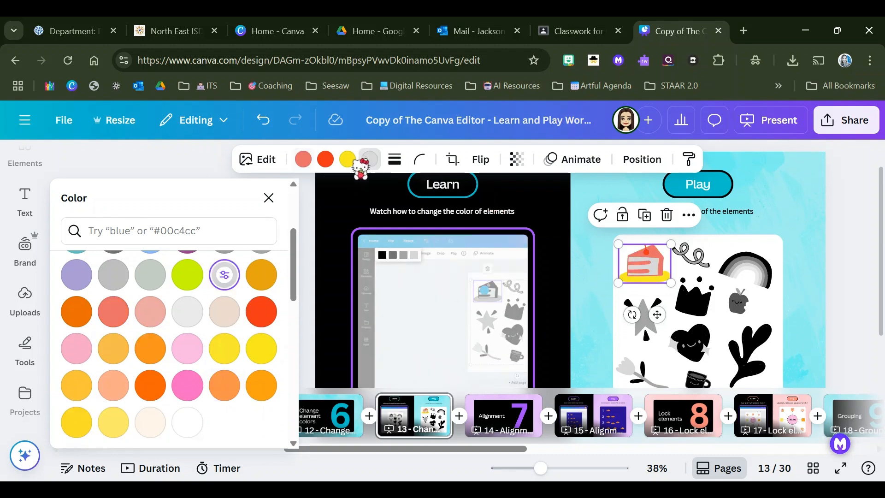
{"action": "left_click", "coordinate": [113, 422]}
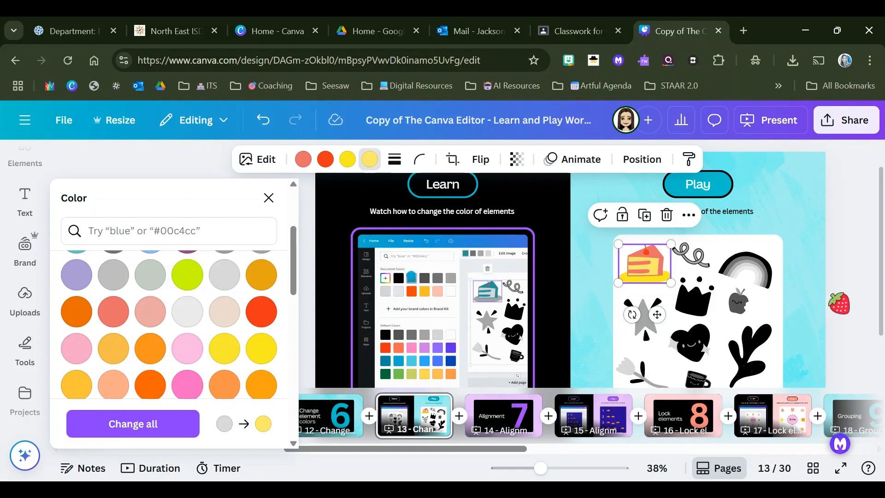
Step: Color the curly ribbon beside the cake pink (#ff66c4) with a dark blue outline
{"action": "left_click", "coordinate": [695, 257]}
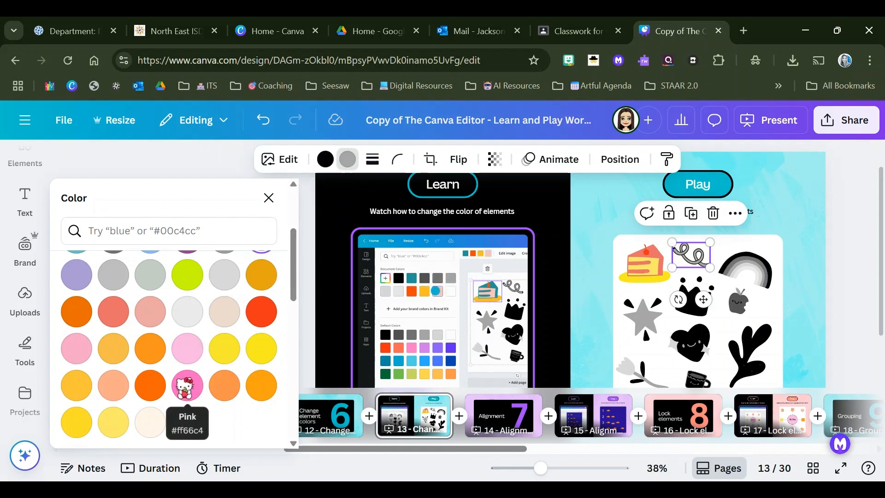
{"action": "left_click", "coordinate": [187, 385]}
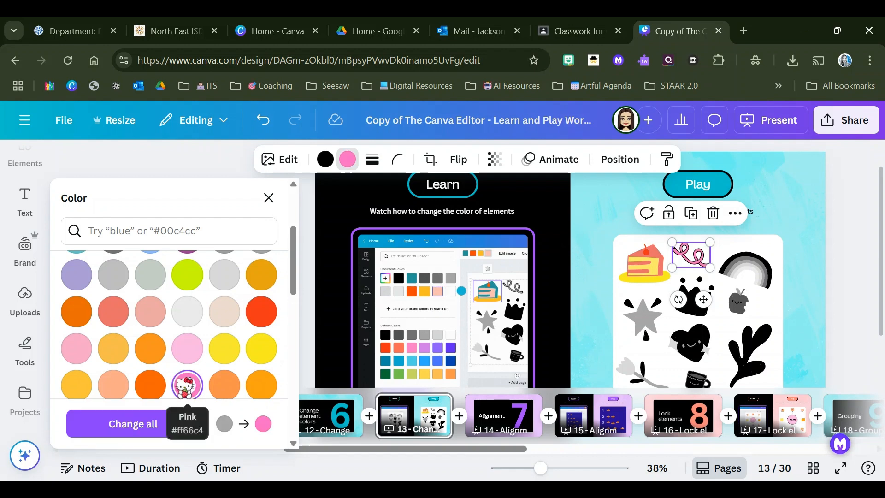
{"action": "left_click", "coordinate": [325, 160]}
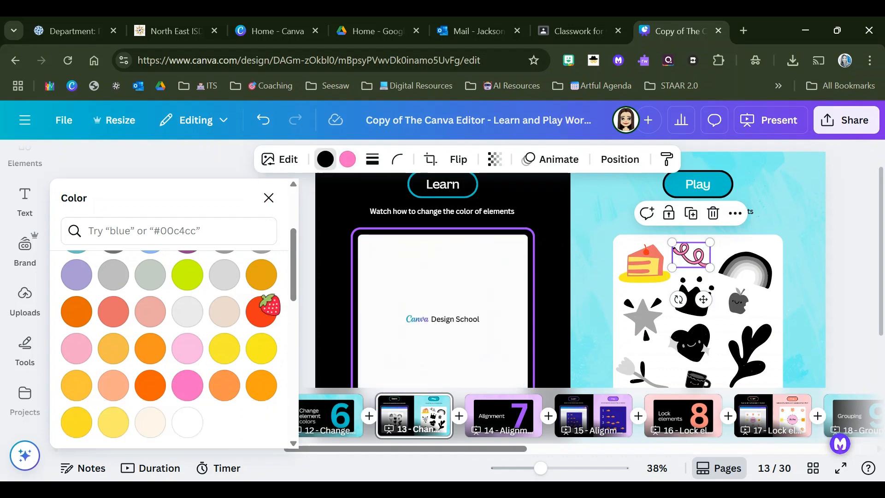
{"action": "scroll", "coordinate": [231, 346], "scroll_direction": "down", "scroll_amount": 2}
{"action": "left_click", "coordinate": [188, 353]}
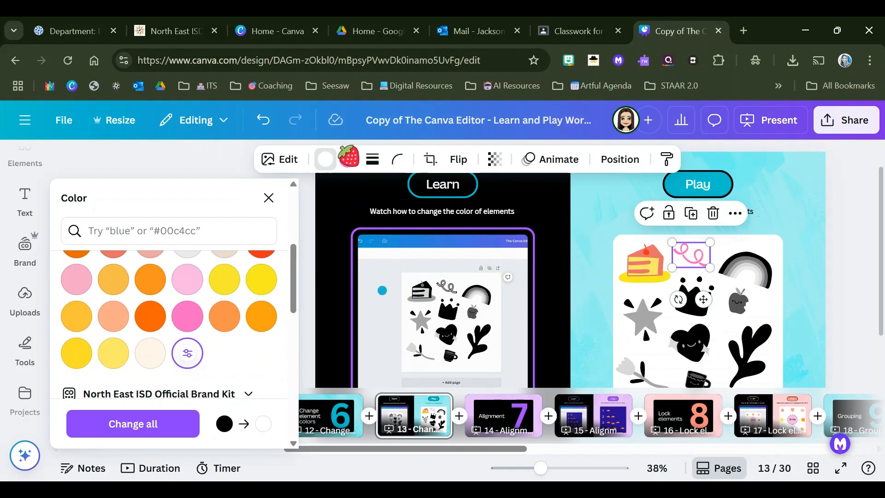
{"action": "scroll", "coordinate": [207, 323], "scroll_direction": "up", "scroll_amount": 3}
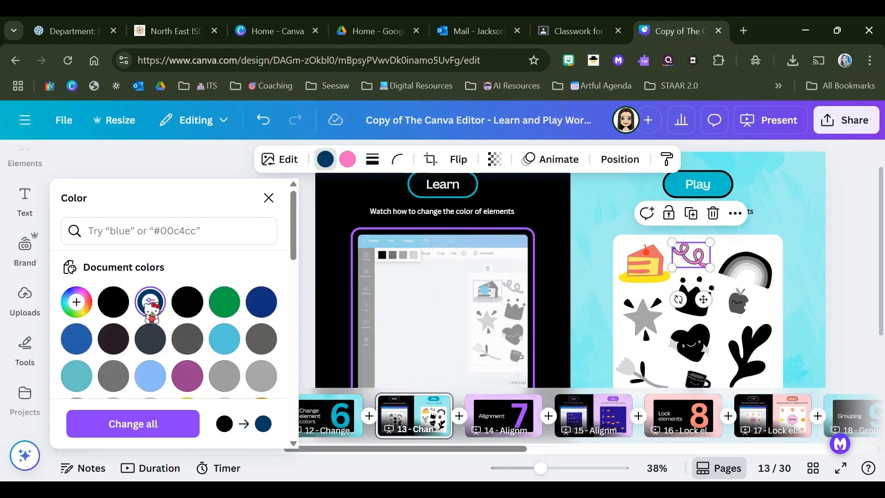
Step: Recolor the rainbow's light gray band bright red, its black band purple (#9b3e8f) and its medium gray band lime green
{"action": "left_click", "coordinate": [751, 279]}
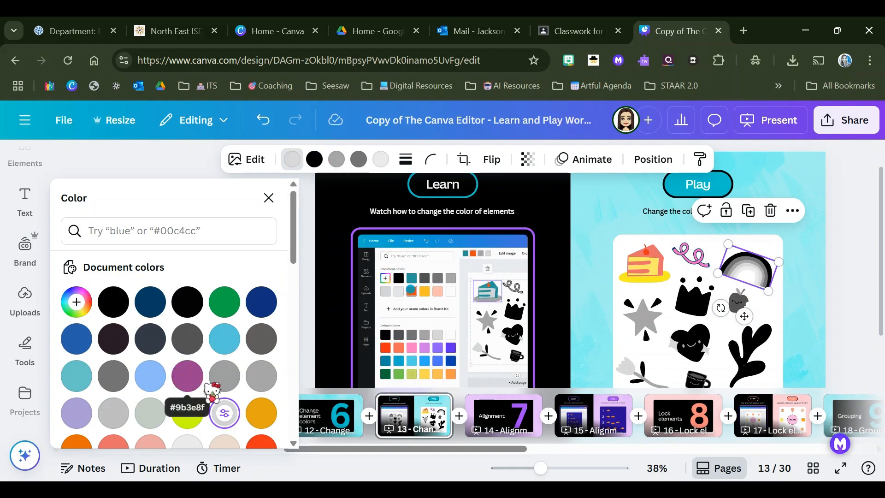
{"action": "scroll", "coordinate": [194, 383], "scroll_direction": "down", "scroll_amount": 2}
{"action": "left_click", "coordinate": [261, 381]}
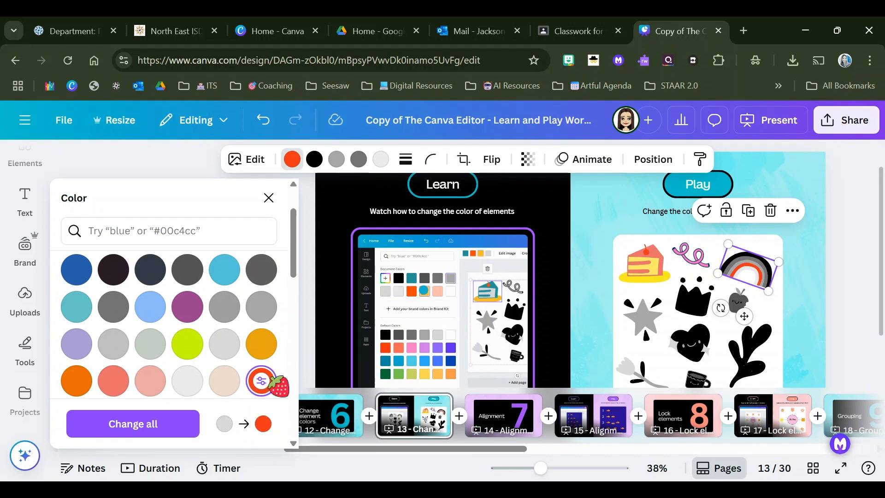
{"action": "left_click", "coordinate": [315, 159]}
{"action": "left_click", "coordinate": [187, 307]}
{"action": "left_click", "coordinate": [336, 159]}
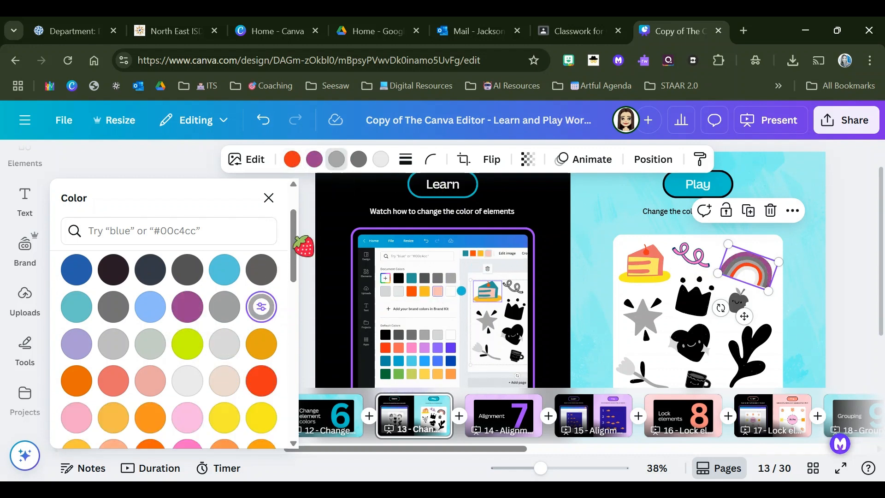
{"action": "left_click", "coordinate": [187, 344]}
Step: Recolor the rainbow's dark gray band with the blue from the brand kit's Secondary Color Palette - Option 2
{"action": "left_click", "coordinate": [359, 159]}
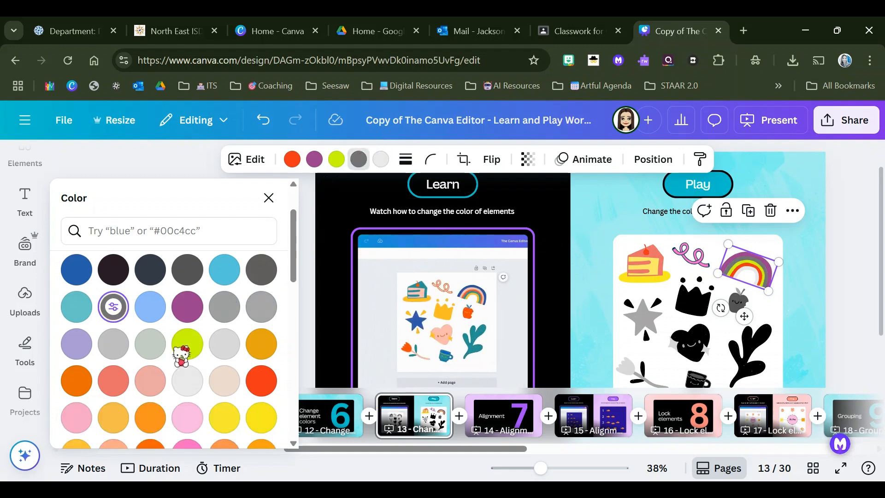
{"action": "scroll", "coordinate": [162, 355], "scroll_direction": "down", "scroll_amount": 3}
{"action": "left_click", "coordinate": [78, 353]}
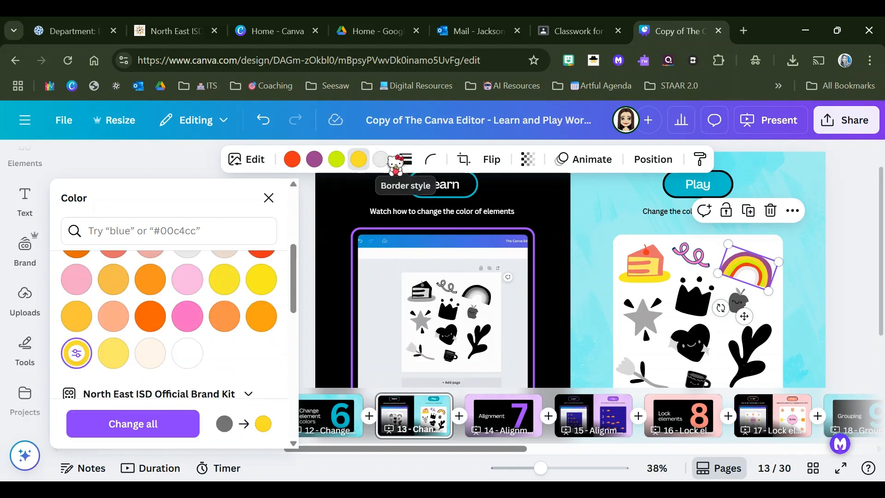
{"action": "scroll", "coordinate": [213, 336], "scroll_direction": "down", "scroll_amount": 5}
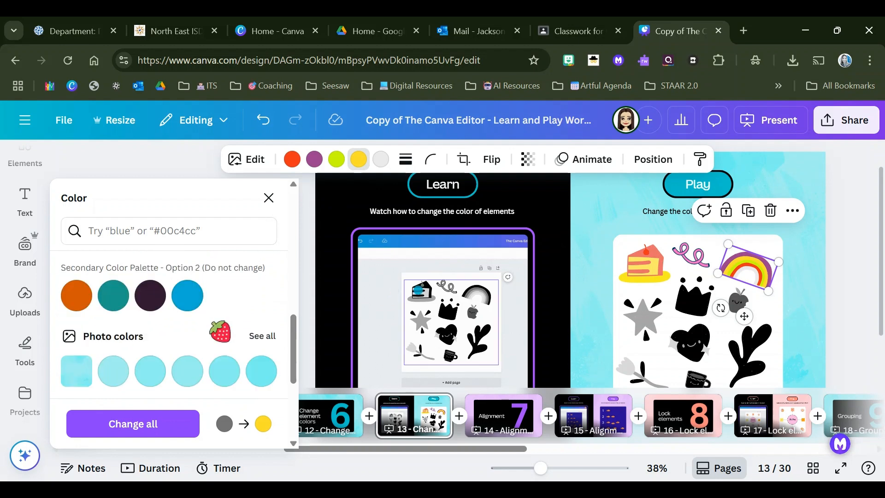
{"action": "left_click", "coordinate": [188, 295]}
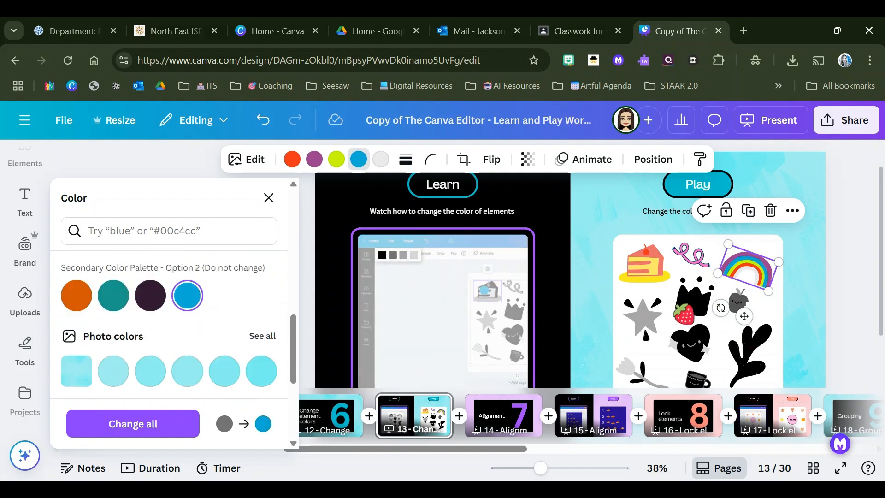
Step: Color the black crown purple (#9b3e8f) from the document colors
{"action": "left_click", "coordinate": [681, 309]}
{"action": "scroll", "coordinate": [231, 308], "scroll_direction": "up", "scroll_amount": 6}
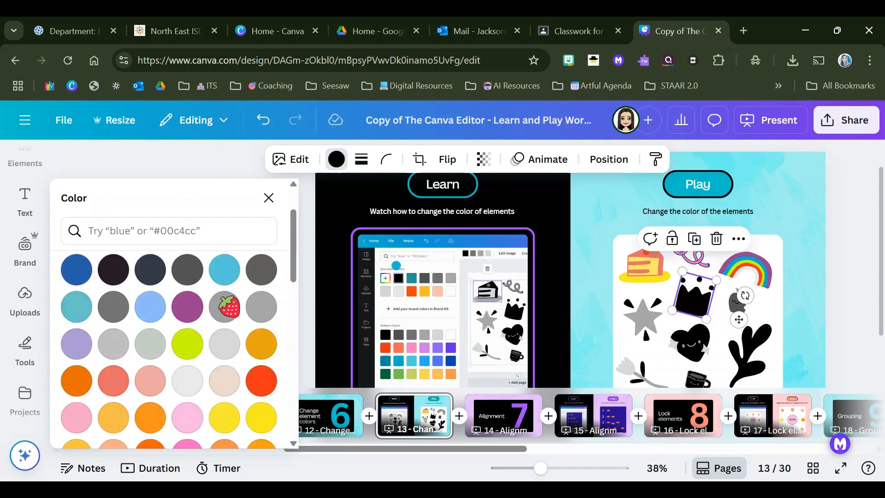
{"action": "left_click", "coordinate": [188, 307]}
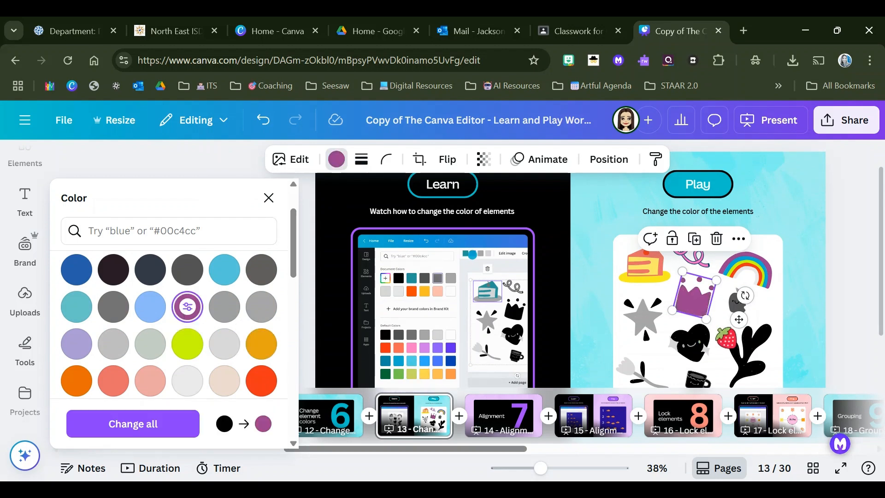
Step: Color the black rays around the gray star orange-red from the document colors
{"action": "scroll", "coordinate": [726, 338], "scroll_direction": "down", "scroll_amount": 2}
{"action": "left_click", "coordinate": [648, 257]}
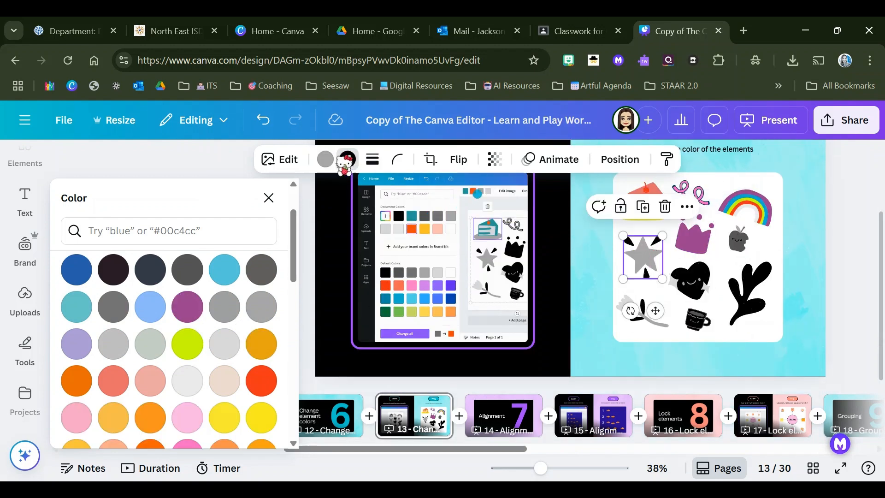
{"action": "left_click", "coordinate": [261, 344]}
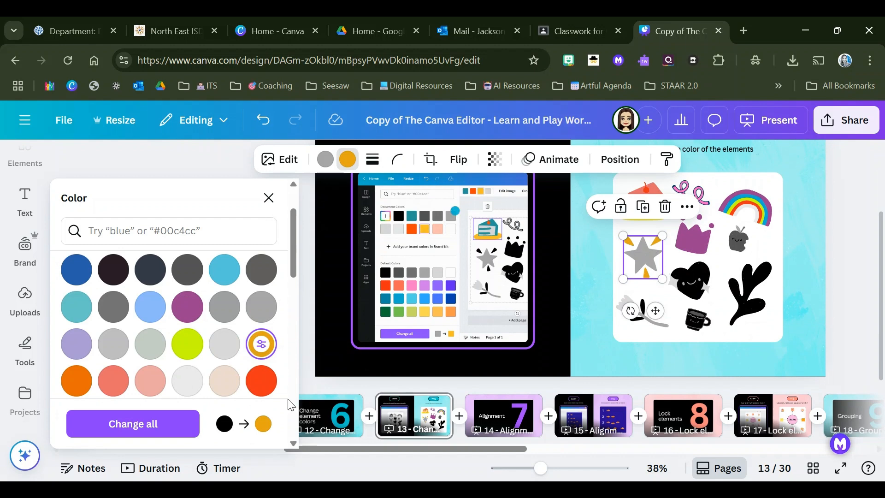
{"action": "left_click", "coordinate": [262, 380]}
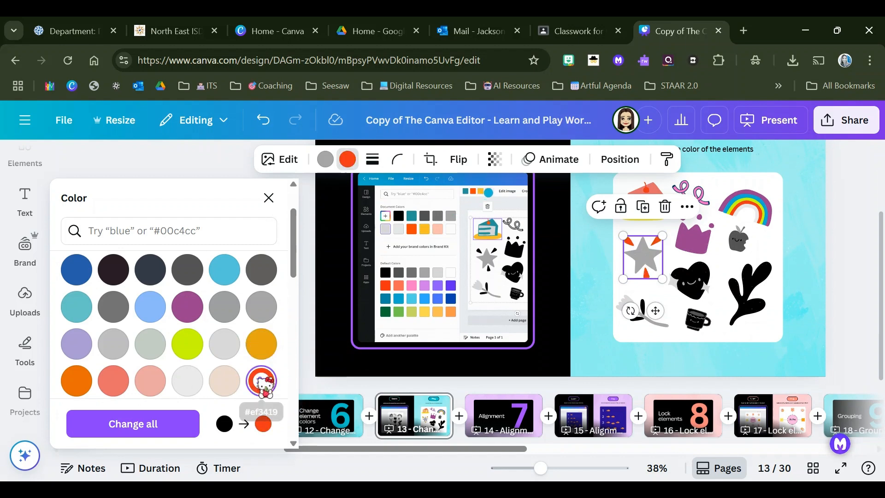
{"action": "left_click", "coordinate": [325, 159]}
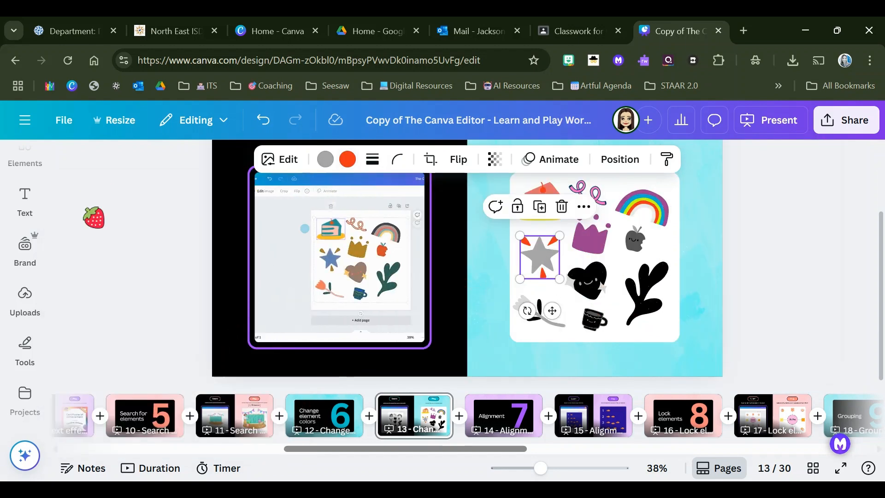
Step: Open the alignment practice on page 15
{"action": "left_click", "coordinate": [602, 283]}
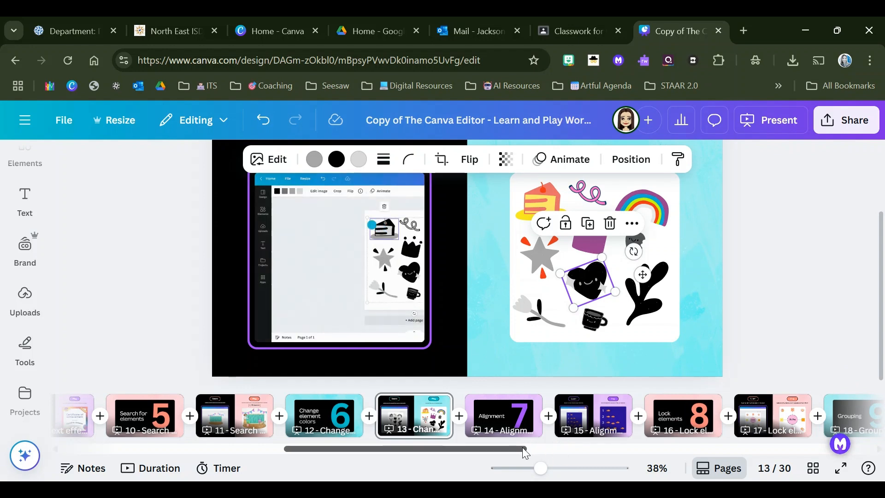
{"action": "left_click", "coordinate": [592, 416]}
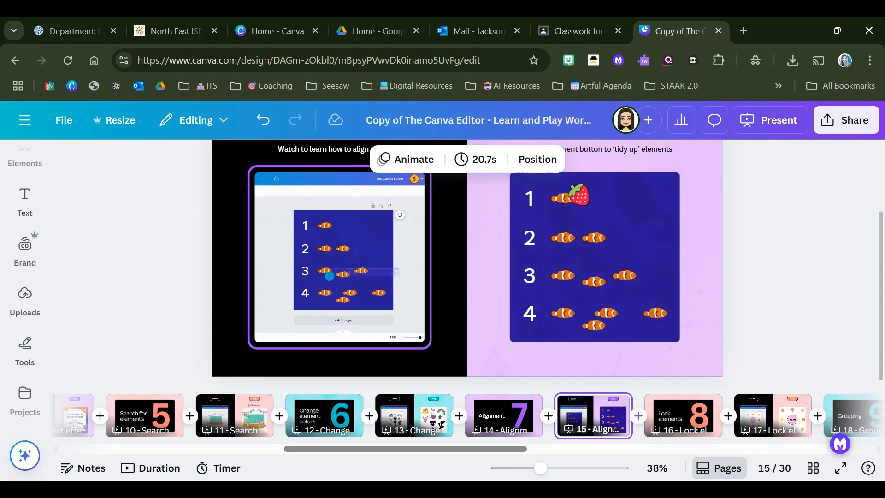
{"action": "left_click", "coordinate": [418, 159]}
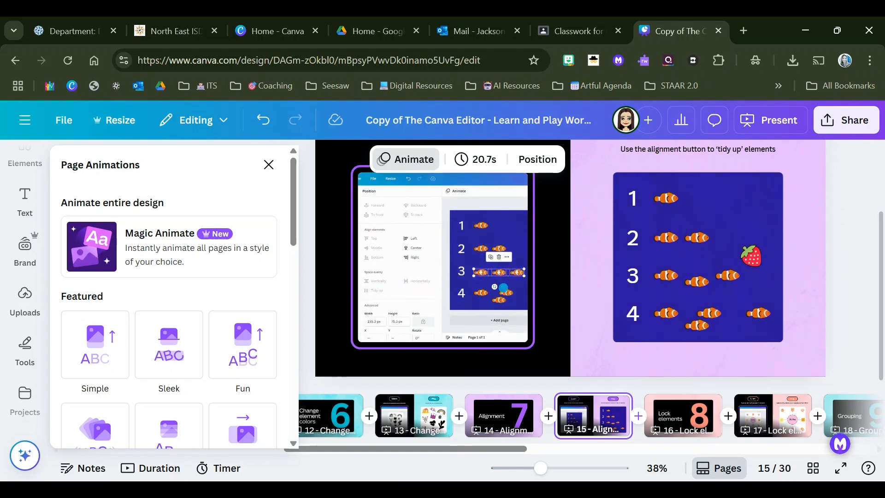
{"action": "left_click", "coordinate": [704, 275]}
{"action": "left_click", "coordinate": [619, 278]}
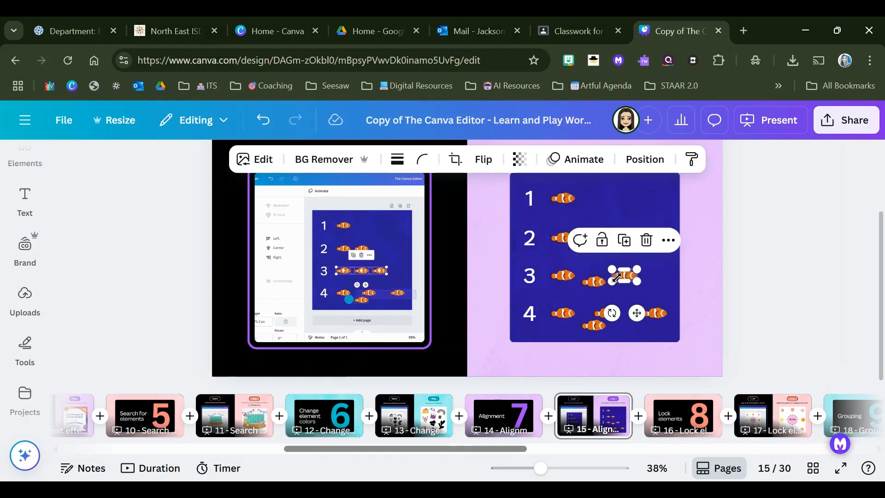
{"action": "left_click", "coordinate": [563, 275]}
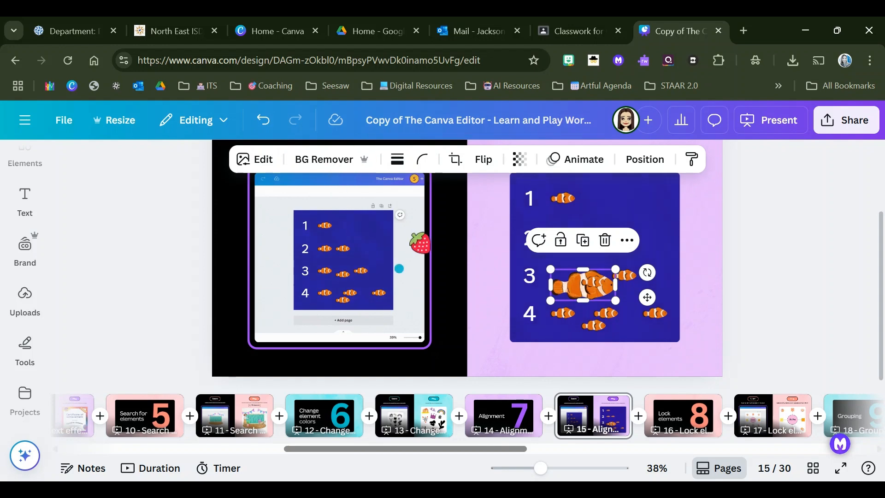
{"action": "left_click", "coordinate": [263, 120]}
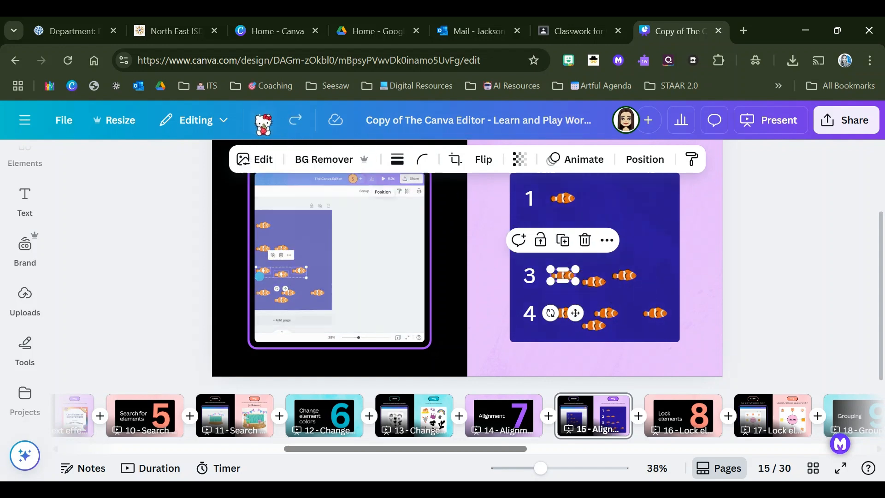
{"action": "left_click", "coordinate": [658, 268]}
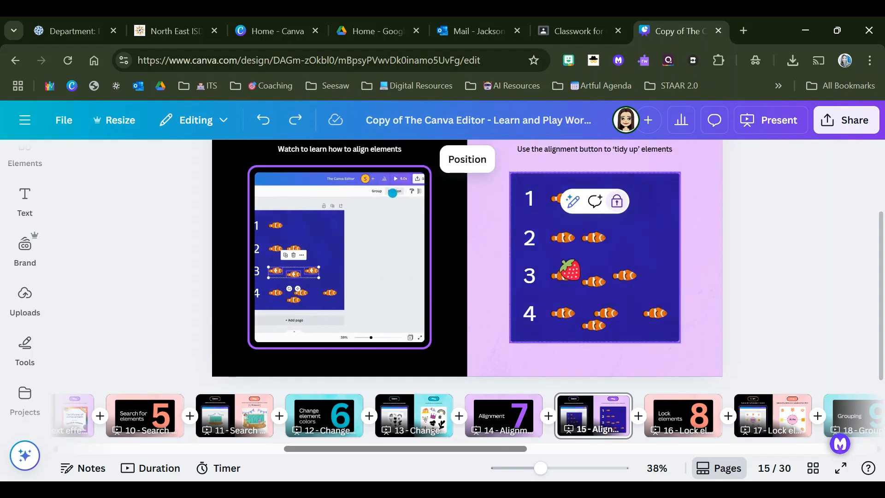
Step: Select the three fish in row 3 together and bring up their position and alignment options
{"action": "left_click_drag", "start_coordinate": [543, 258], "coordinate": [645, 296]}
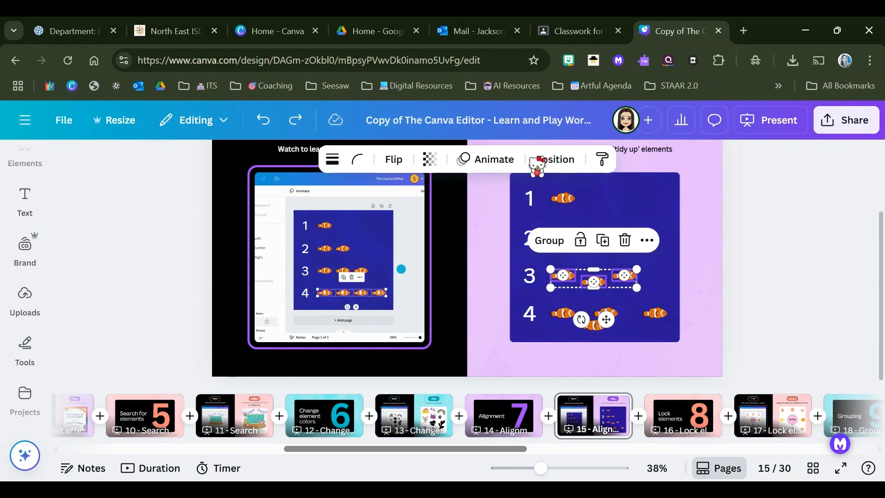
{"action": "left_click", "coordinate": [552, 162]}
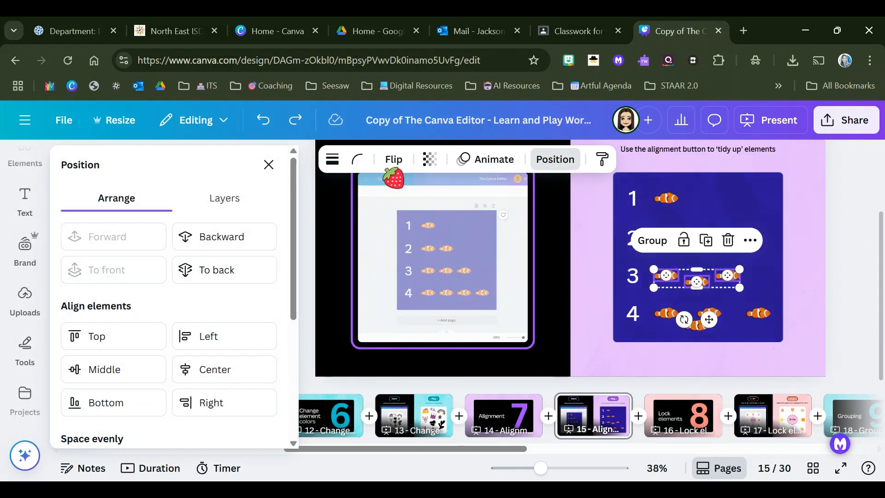
{"action": "scroll", "coordinate": [178, 326], "scroll_direction": "down", "scroll_amount": 3}
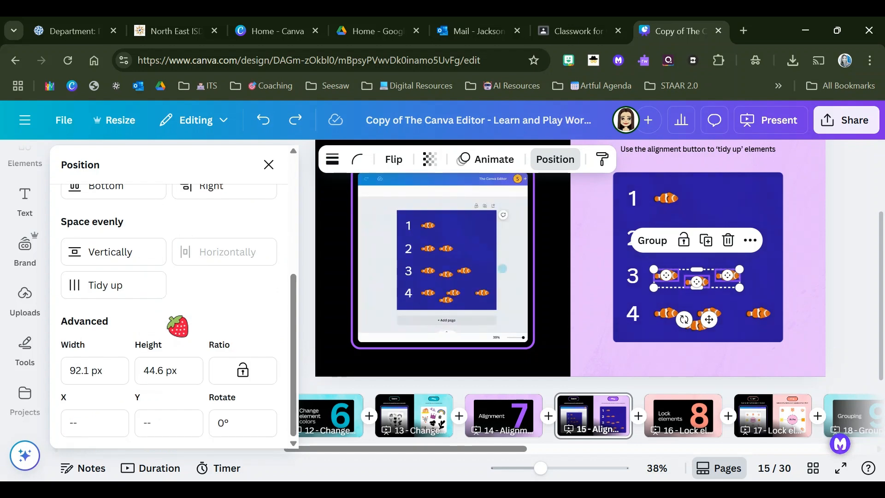
{"action": "scroll", "coordinate": [178, 326], "scroll_direction": "up", "scroll_amount": 5}
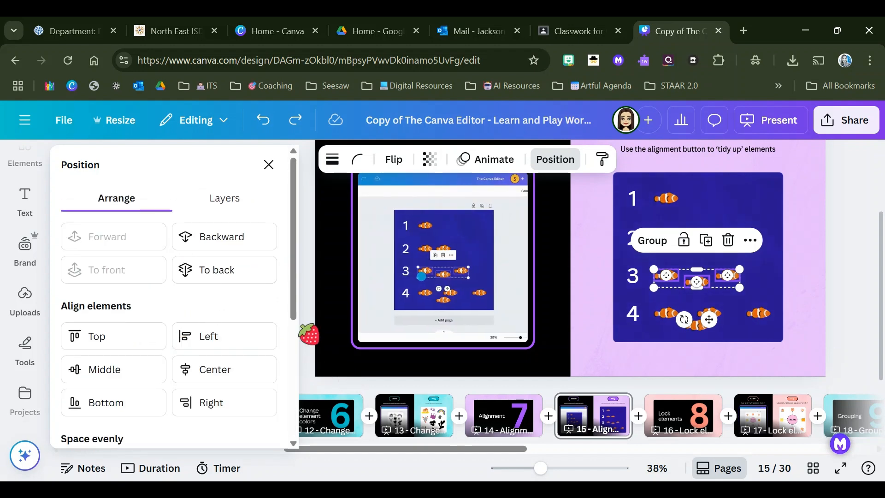
Step: Try Center and Middle alignment on the three row 3 fish, and undo both alignments
{"action": "left_click", "coordinate": [214, 369]}
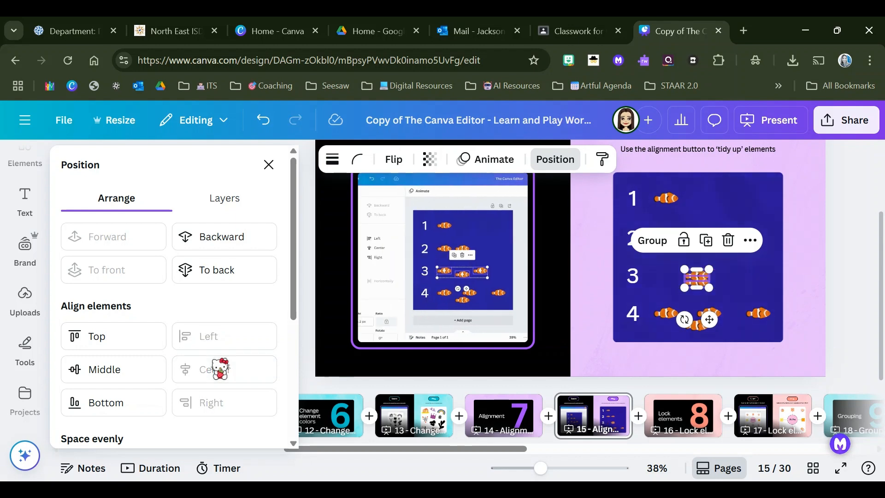
{"action": "left_click", "coordinate": [103, 369]}
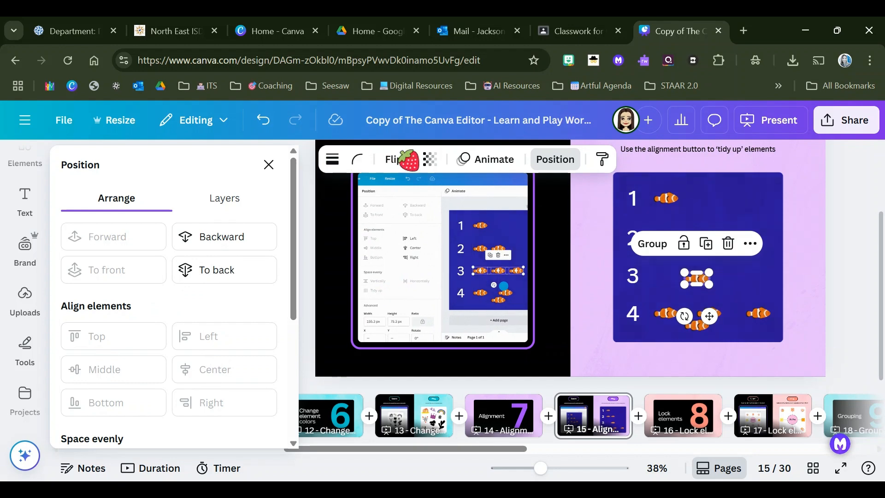
{"action": "left_click", "coordinate": [261, 119]}
{"action": "left_click", "coordinate": [262, 119]}
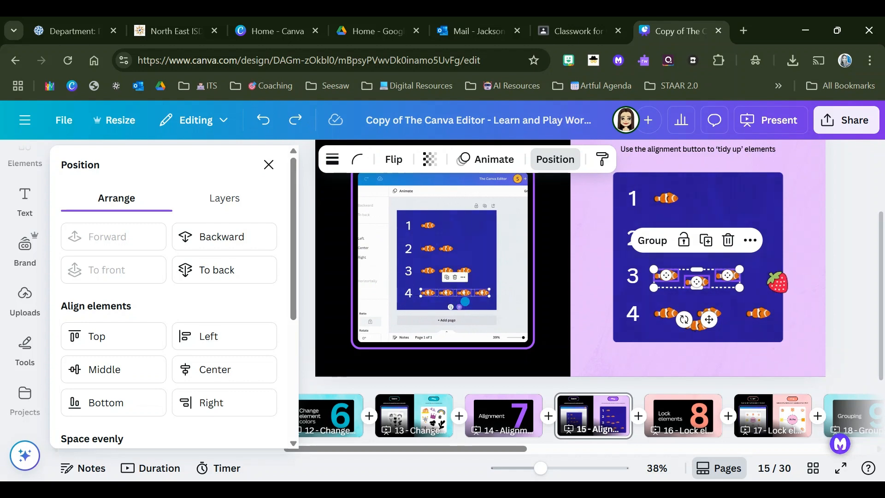
Step: Line up the three fish in row 3 evenly with Tidy up
{"action": "left_click", "coordinate": [697, 281]}
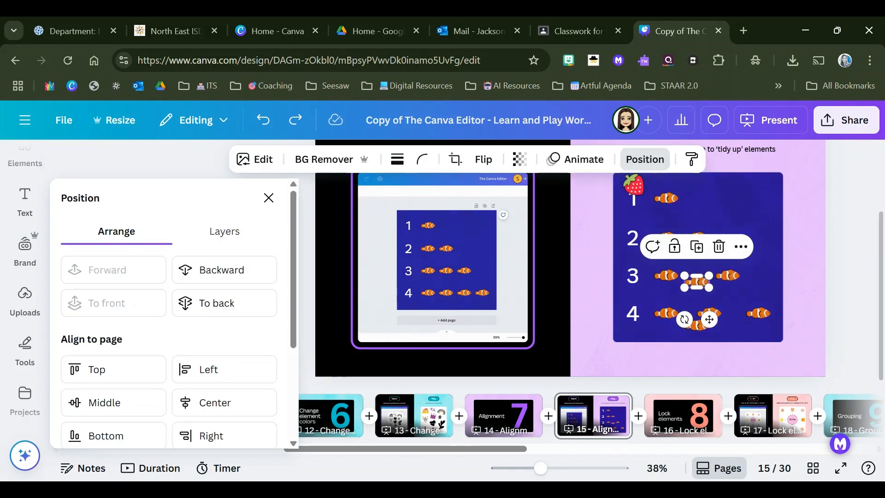
{"action": "scroll", "coordinate": [187, 368], "scroll_direction": "down", "scroll_amount": 3}
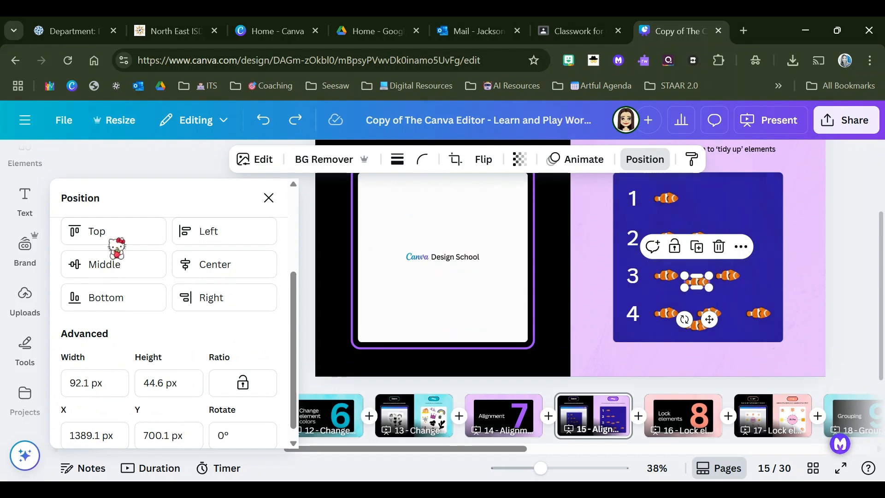
{"action": "scroll", "coordinate": [194, 334], "scroll_direction": "down", "scroll_amount": 1}
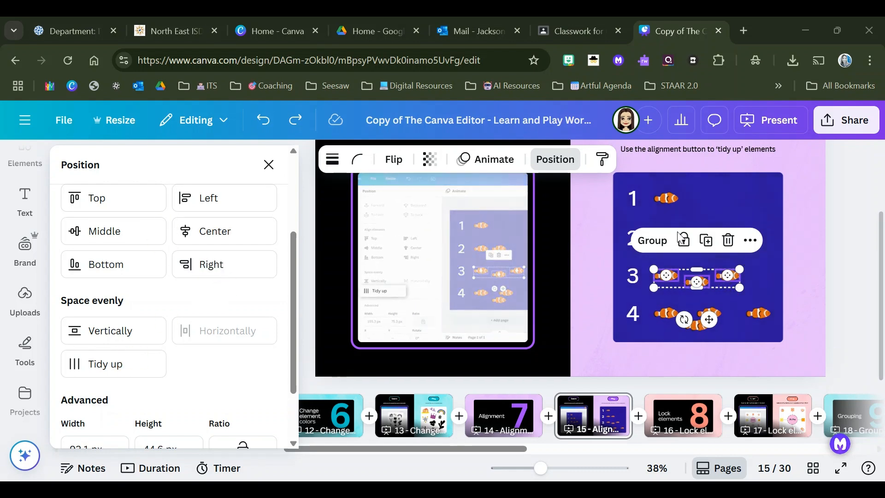
{"action": "left_click", "coordinate": [112, 365]}
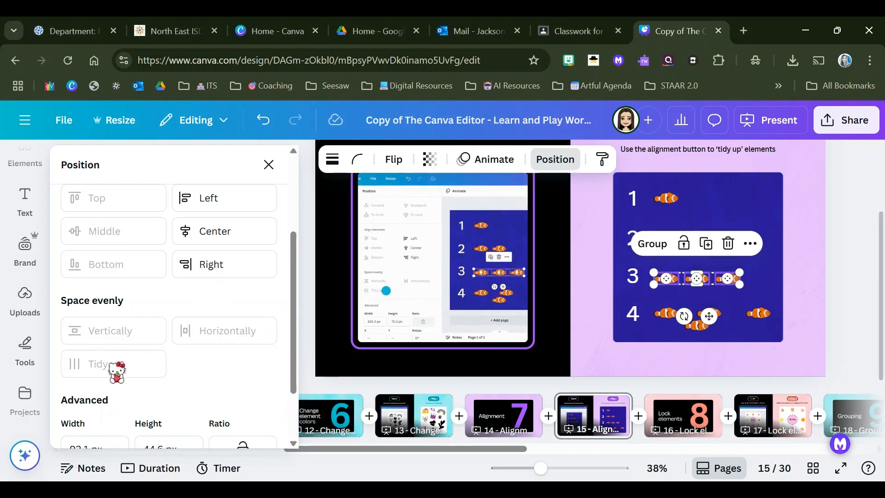
{"action": "left_click", "coordinate": [768, 339]}
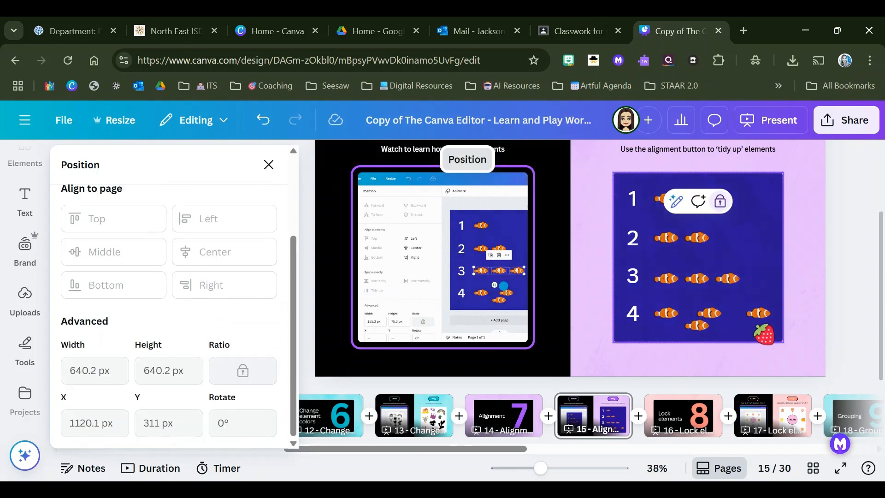
Step: Select the four fish in row 4 and apply Tidy up to them
{"action": "left_click_drag", "start_coordinate": [643, 300], "coordinate": [780, 335]}
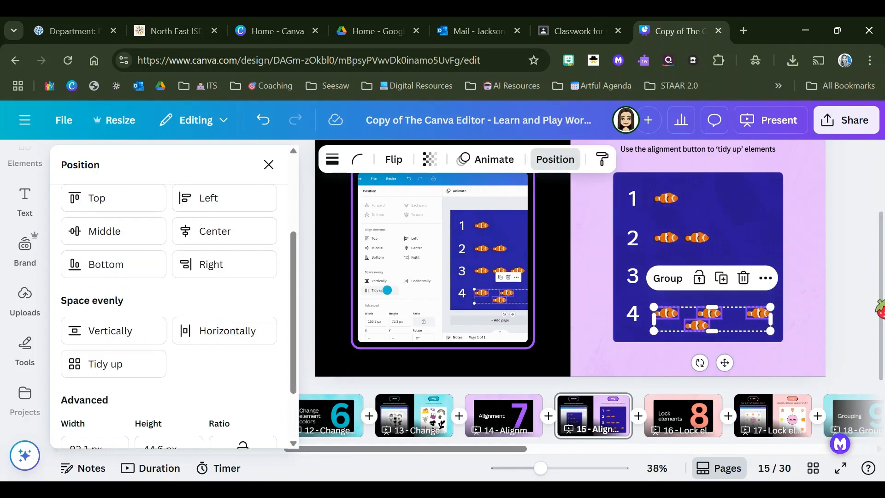
{"action": "left_click", "coordinate": [117, 365]}
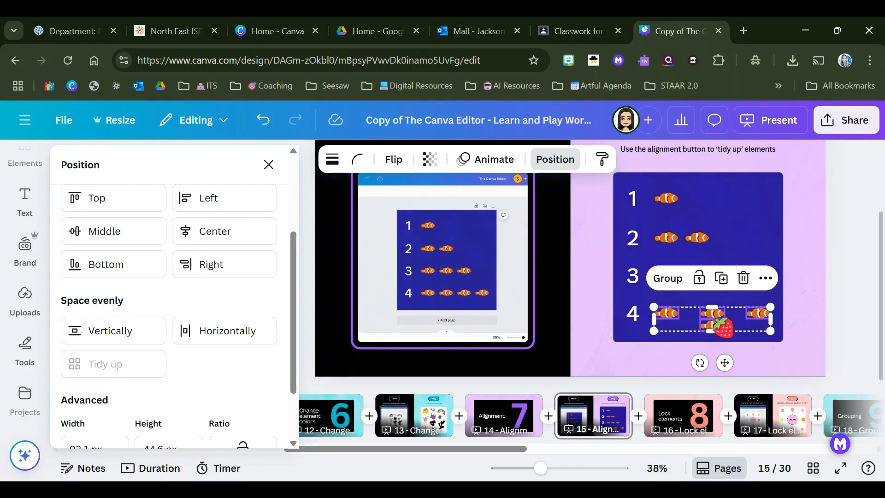
{"action": "left_click", "coordinate": [749, 288]}
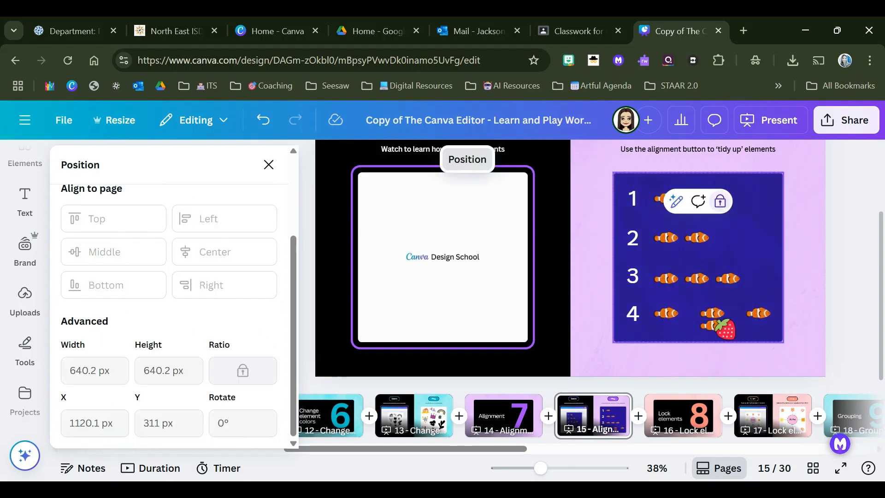
Step: Move the two stacked fish in row 4 by hand so all four form one evenly spaced line
{"action": "left_click", "coordinate": [712, 327]}
{"action": "left_click_drag", "start_coordinate": [717, 320], "coordinate": [699, 312]}
{"action": "left_click", "coordinate": [768, 219]}
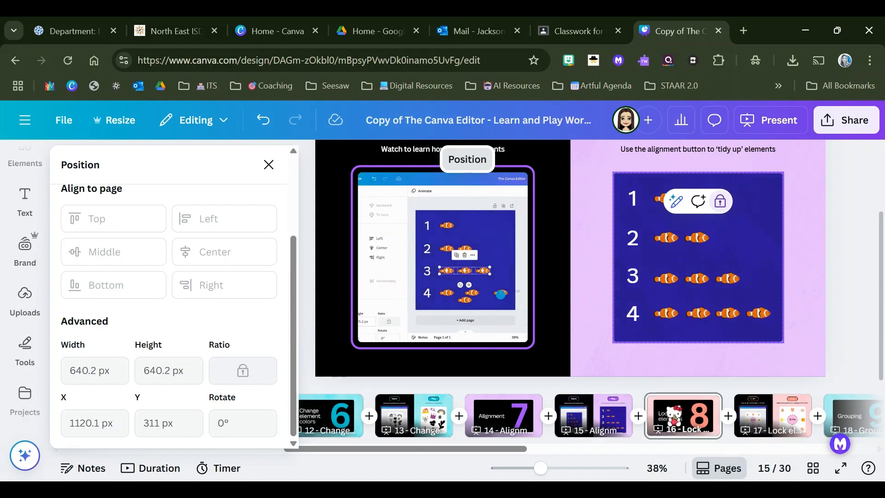
Step: Open the lock elements practice on page 17 and dismiss the position options
{"action": "left_click", "coordinate": [673, 411]}
{"action": "left_click", "coordinate": [749, 415]}
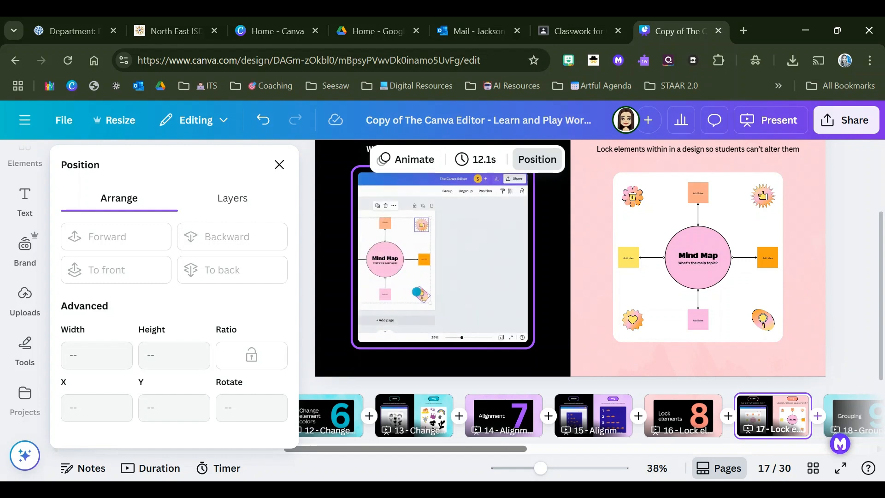
{"action": "left_click", "coordinate": [804, 277]}
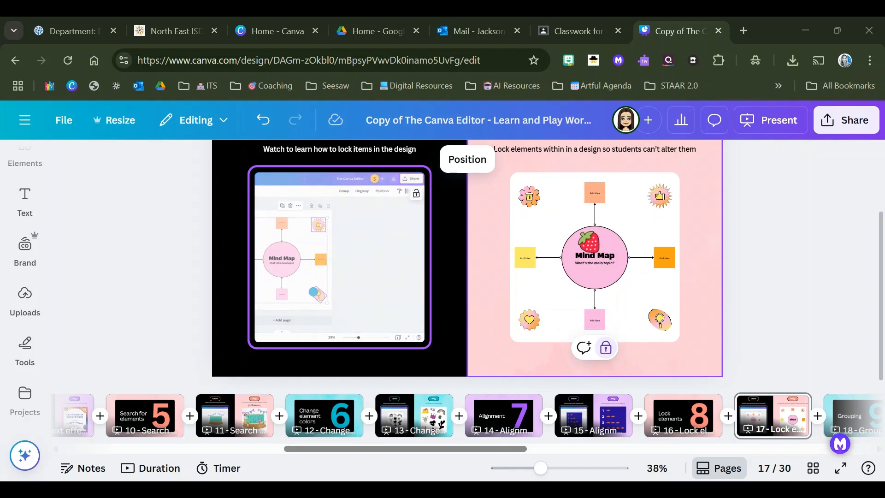
Step: Select the mind map's four corner stickers and four colored idea boxes together and lock them
{"action": "left_click", "coordinate": [531, 195]}
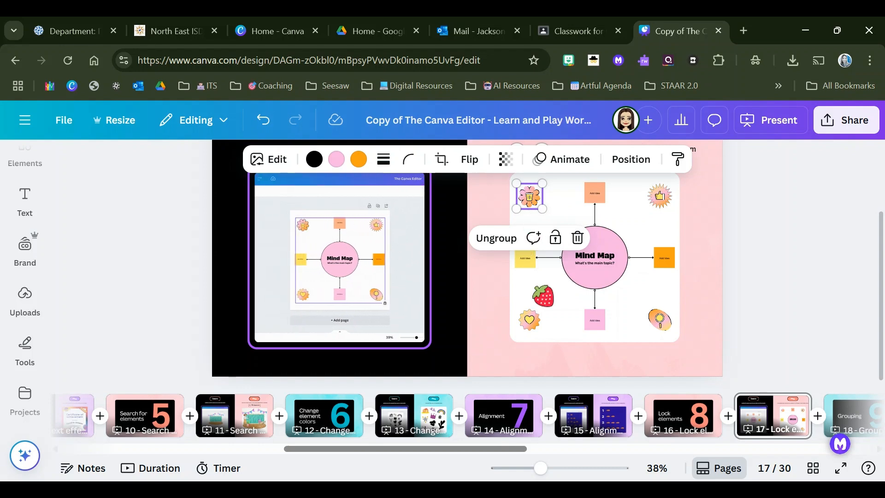
{"action": "left_click", "coordinate": [521, 262], "text": "shift"}
{"action": "left_click", "coordinate": [529, 319], "text": "shift"}
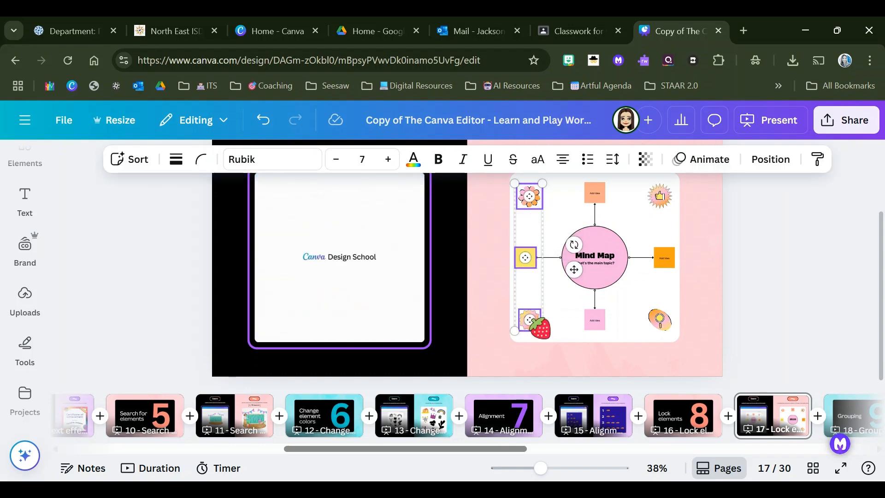
{"action": "left_click", "coordinate": [661, 319], "text": "shift"}
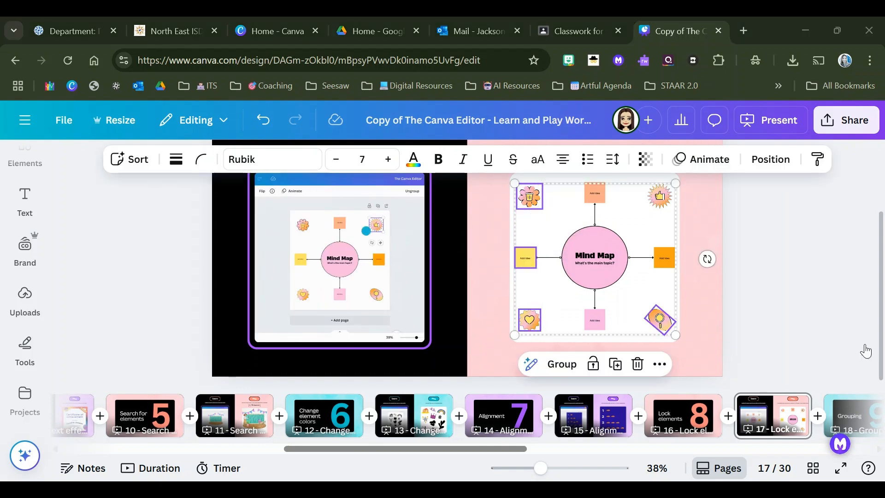
{"action": "left_click", "coordinate": [660, 196], "text": "shift"}
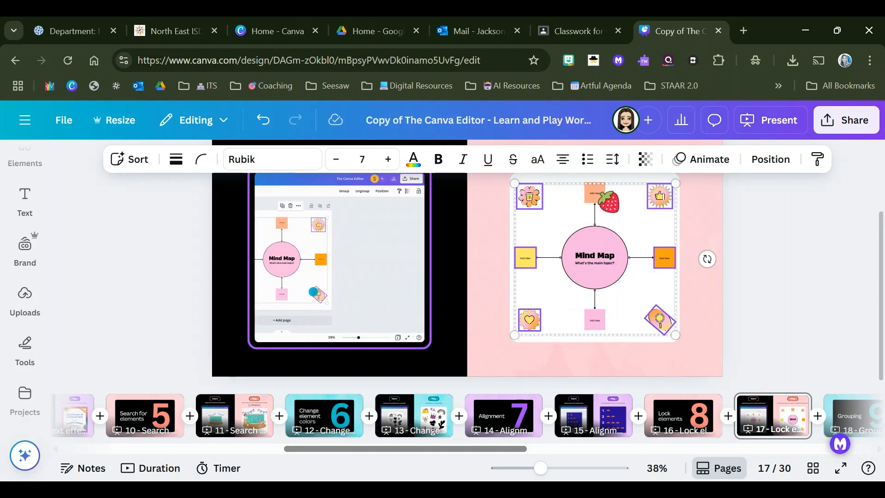
{"action": "left_click", "coordinate": [598, 193], "text": "shift"}
{"action": "left_click", "coordinate": [595, 320], "text": "shift"}
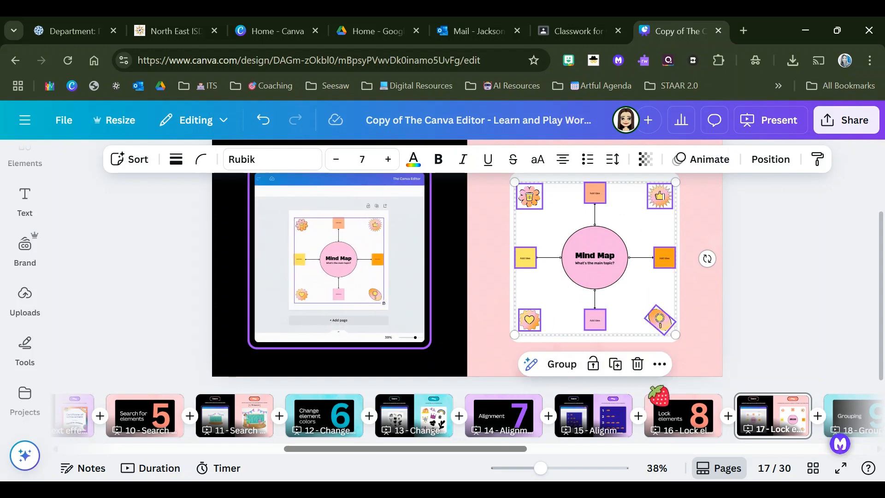
{"action": "left_click", "coordinate": [594, 364]}
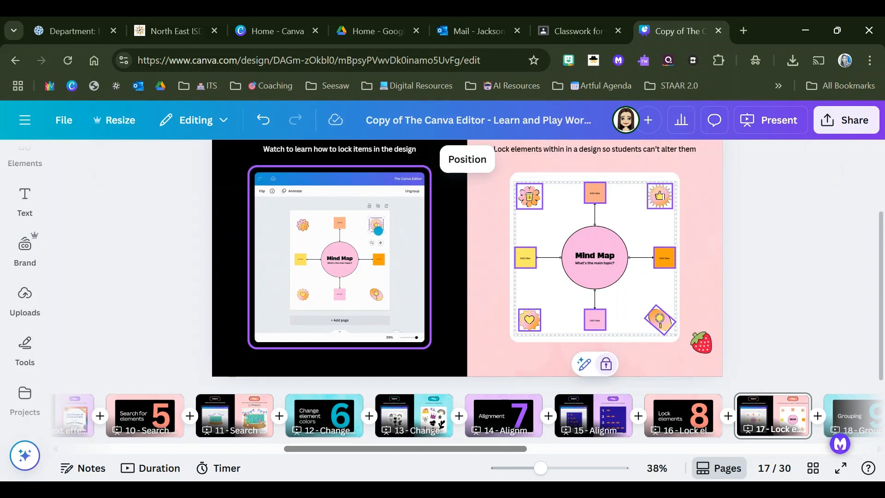
Step: Try to drag the locked mind map elements and shift the unlocked central Mind Map circle slightly
{"action": "left_click_drag", "start_coordinate": [683, 189], "coordinate": [678, 195]}
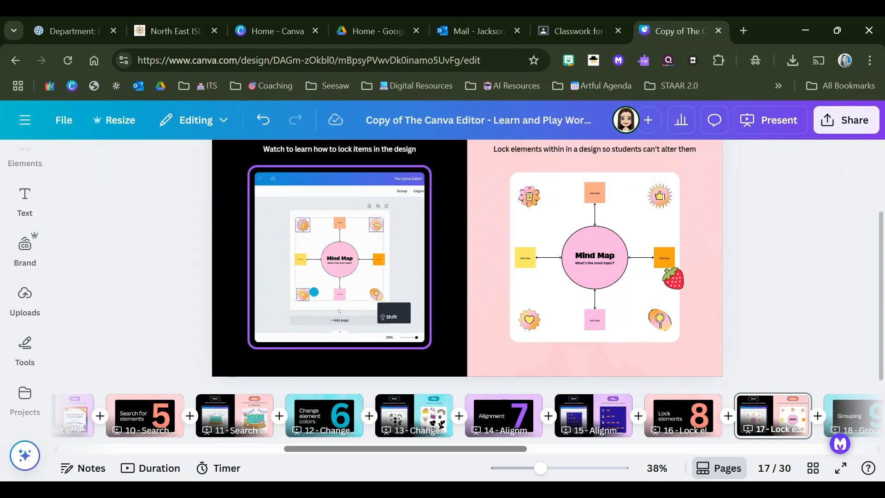
{"action": "mouse_move", "coordinate": [592, 269]}
{"action": "left_mouse_down"}
{"action": "mouse_move", "coordinate": [610, 276]}
{"action": "mouse_move", "coordinate": [611, 247]}
{"action": "mouse_move", "coordinate": [603, 257]}
{"action": "left_mouse_up"}
{"action": "left_click", "coordinate": [591, 190]}
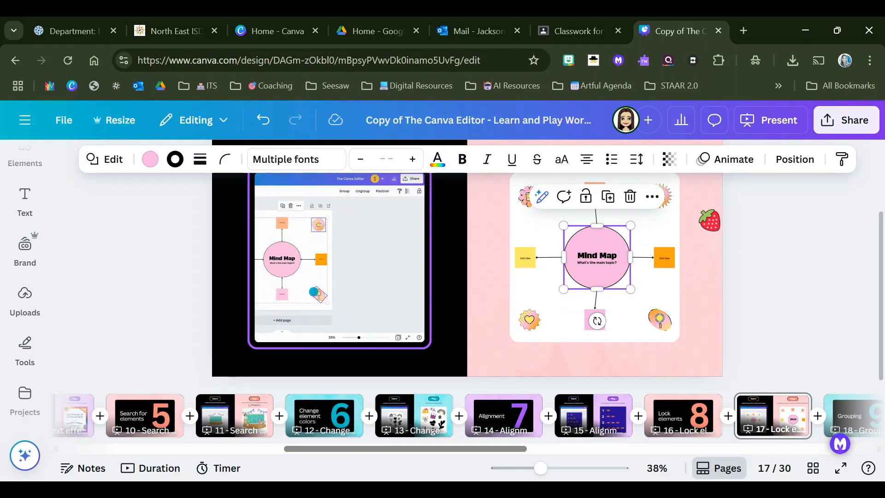
{"action": "left_click", "coordinate": [701, 279]}
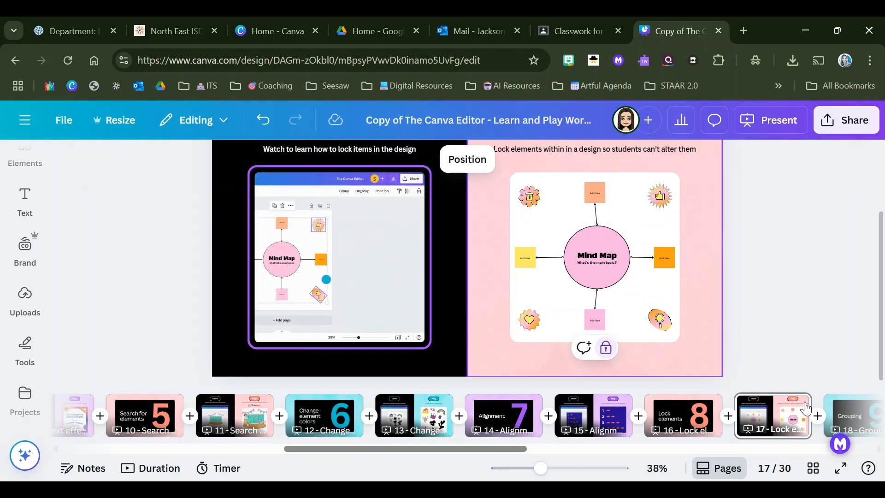
Step: Open the grouping practice on page 19
{"action": "left_click_drag", "start_coordinate": [461, 448], "coordinate": [552, 452]}
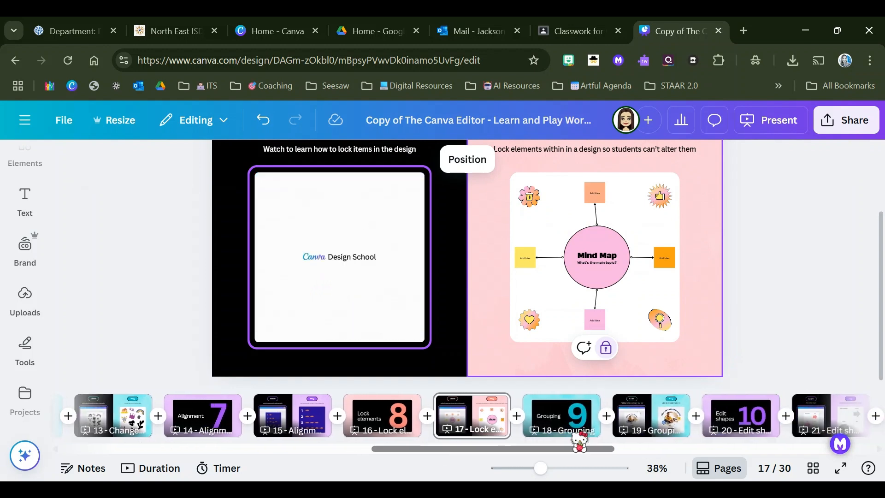
{"action": "left_click", "coordinate": [574, 416]}
{"action": "left_click", "coordinate": [622, 417]}
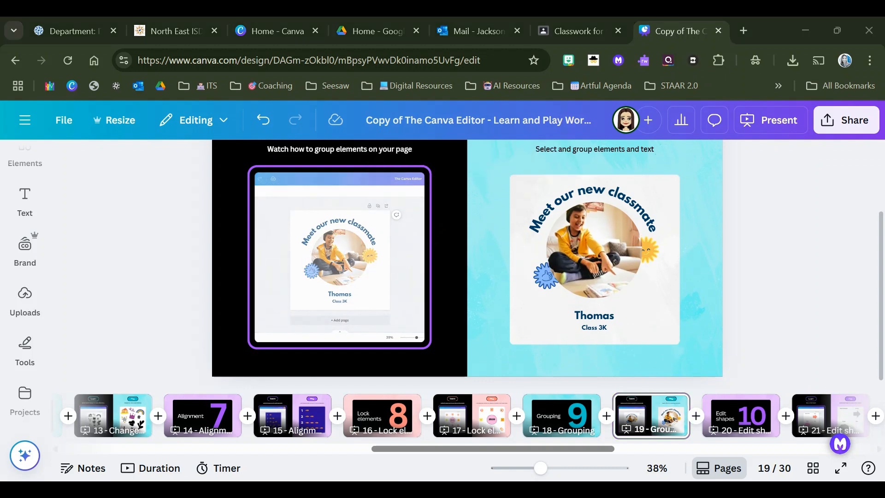
Step: Group the classmate photo with the curved heading and move the group slightly down
{"action": "left_click", "coordinate": [582, 252]}
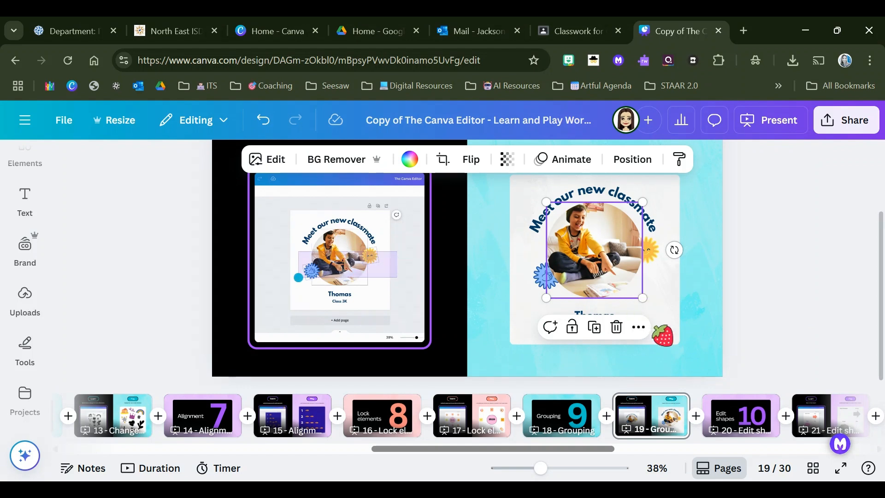
{"action": "left_click", "coordinate": [628, 198], "text": "shift"}
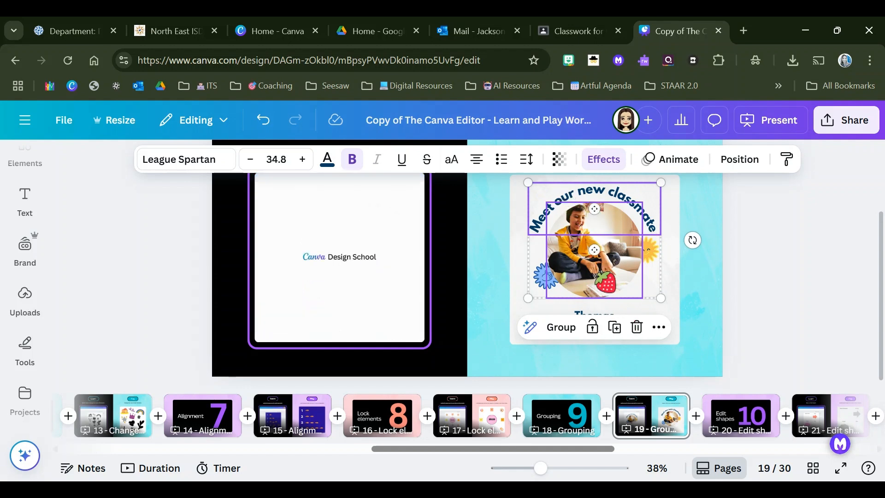
{"action": "left_click", "coordinate": [558, 328]}
{"action": "left_click", "coordinate": [738, 277]}
{"action": "mouse_move", "coordinate": [620, 249]}
{"action": "left_mouse_down"}
{"action": "mouse_move", "coordinate": [634, 252]}
{"action": "mouse_move", "coordinate": [609, 254]}
{"action": "mouse_move", "coordinate": [623, 257]}
{"action": "mouse_move", "coordinate": [600, 231]}
{"action": "mouse_move", "coordinate": [602, 265]}
{"action": "mouse_move", "coordinate": [618, 258]}
{"action": "left_mouse_up"}
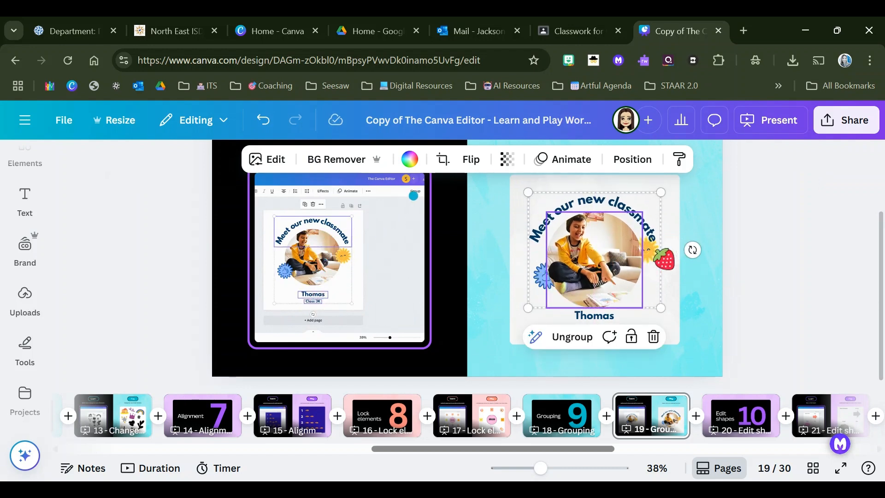
Step: Ungroup the photo and curved heading, and nudge the blue sticker slightly down
{"action": "left_click", "coordinate": [564, 339]}
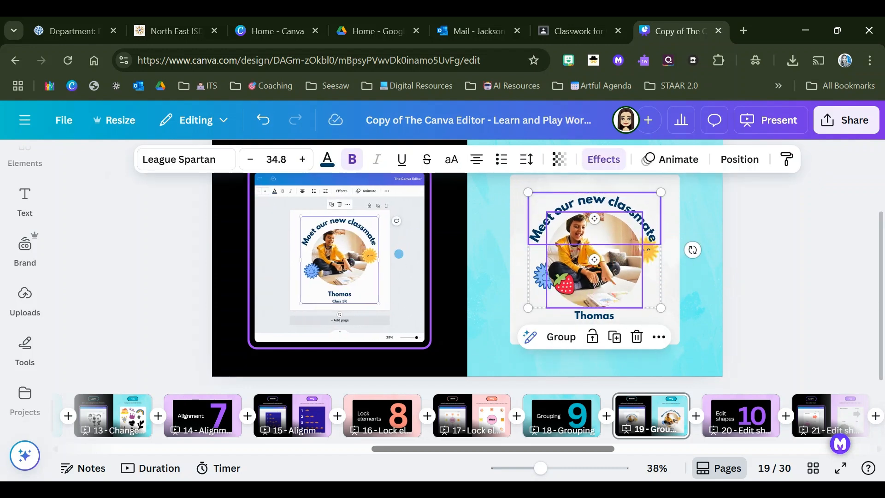
{"action": "left_click", "coordinate": [540, 279]}
{"action": "left_click", "coordinate": [651, 249]}
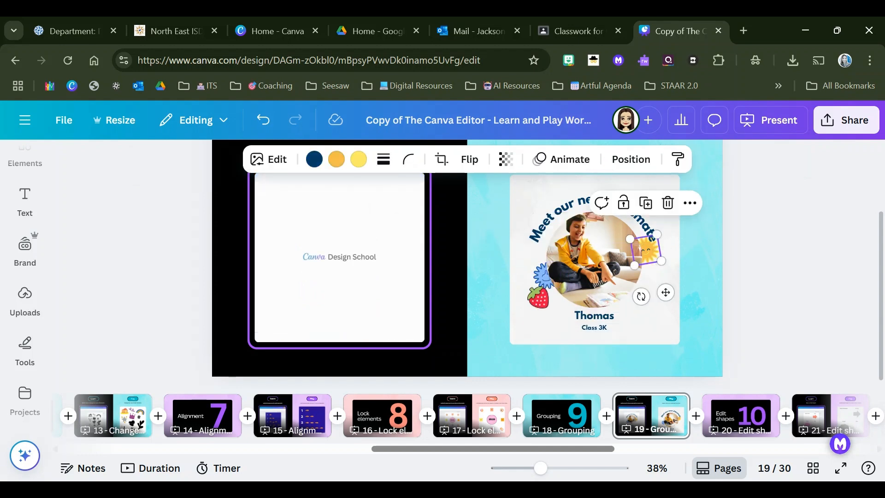
{"action": "left_click", "coordinate": [541, 281]}
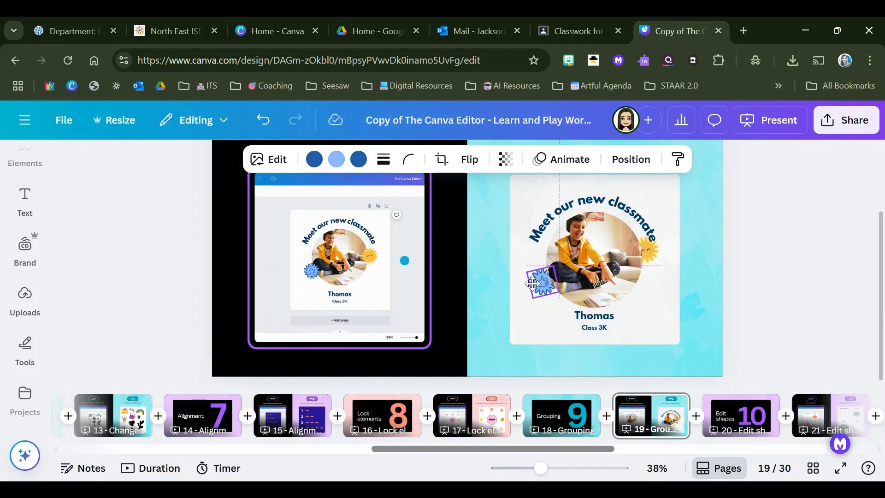
Step: Group the photo, curved heading, both stickers and the classmate's name text, and move the group slightly up
{"action": "left_click", "coordinate": [595, 242]}
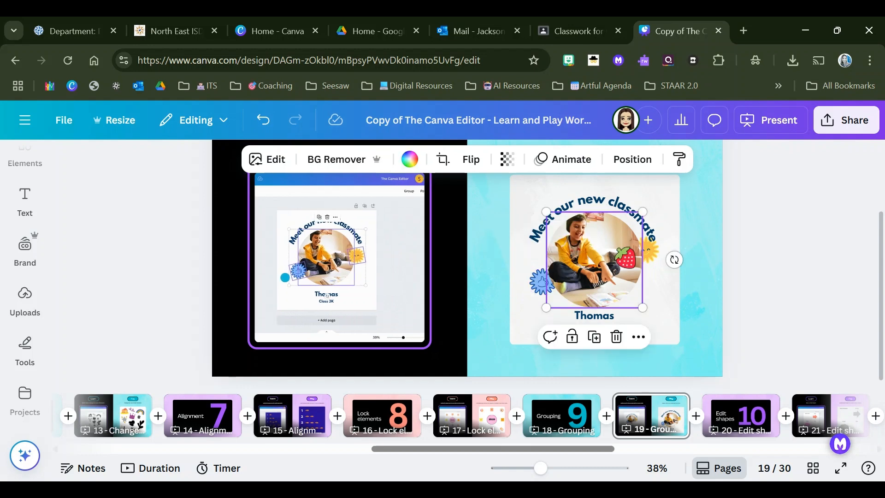
{"action": "left_click", "coordinate": [652, 249], "text": "shift"}
{"action": "left_click", "coordinate": [616, 200], "text": "shift"}
{"action": "left_click", "coordinate": [542, 282], "text": "shift"}
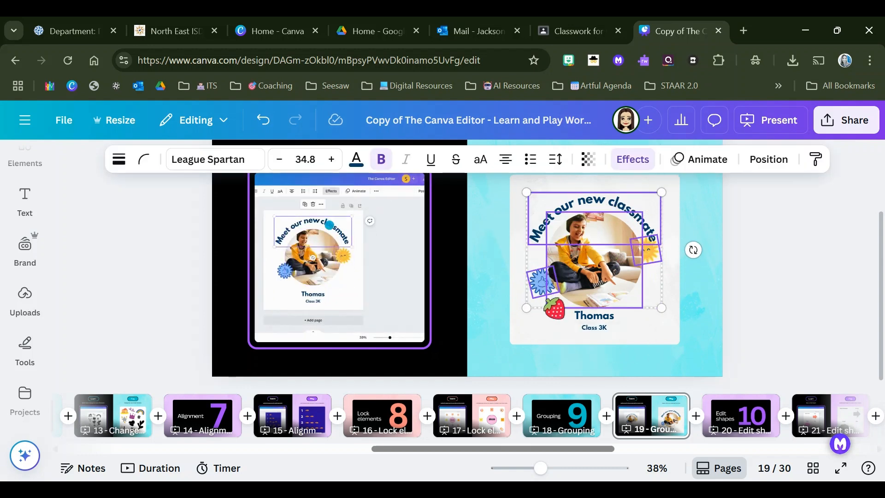
{"action": "left_click", "coordinate": [595, 316], "text": "shift"}
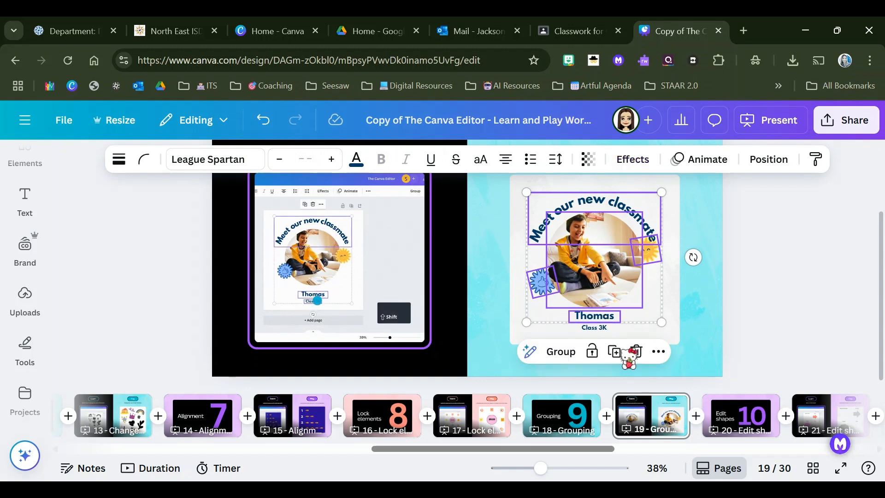
{"action": "left_click", "coordinate": [592, 351]}
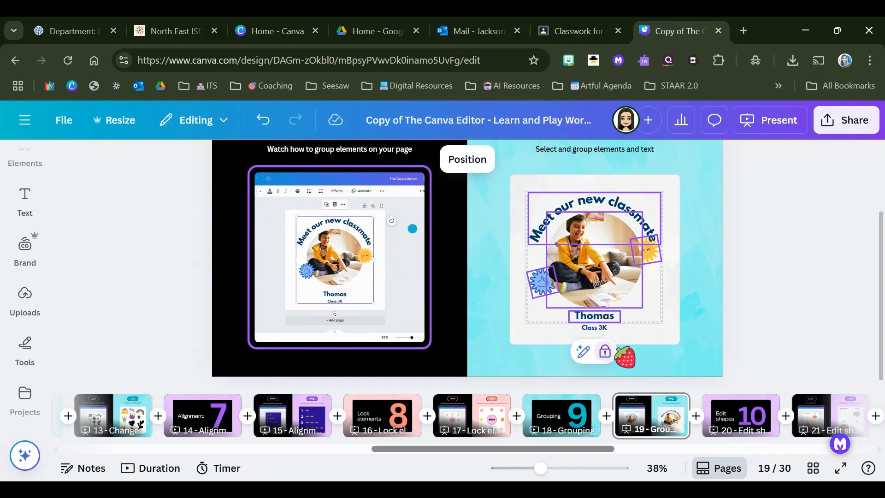
{"action": "left_click", "coordinate": [605, 351]}
{"action": "left_click", "coordinate": [560, 351]}
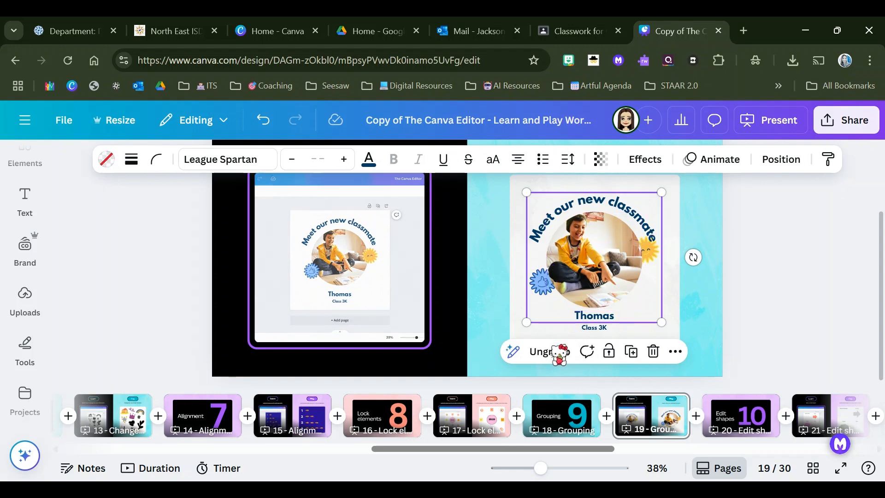
{"action": "mouse_move", "coordinate": [613, 262]}
{"action": "left_mouse_down"}
{"action": "mouse_move", "coordinate": [637, 241]}
{"action": "mouse_move", "coordinate": [622, 263]}
{"action": "mouse_move", "coordinate": [606, 249]}
{"action": "mouse_move", "coordinate": [607, 262]}
{"action": "mouse_move", "coordinate": [614, 257]}
{"action": "left_mouse_up"}
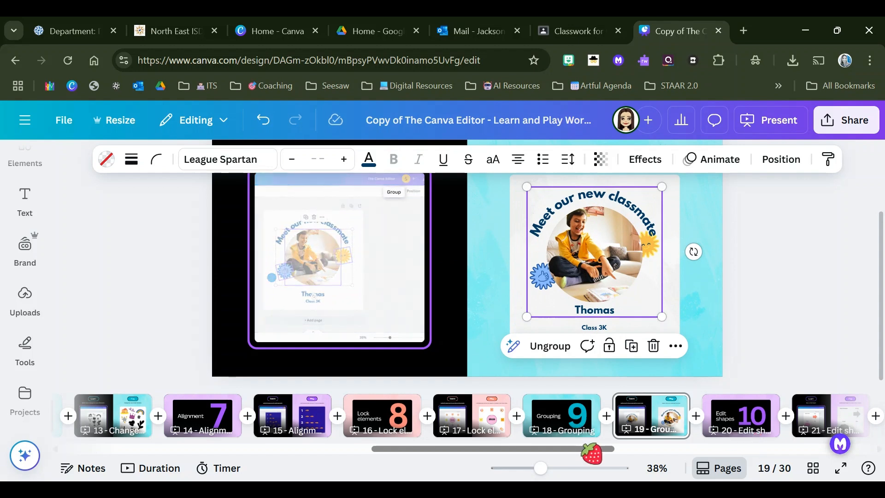
Step: Open the edit shapes practice on page 21 and review its instructions
{"action": "left_click_drag", "start_coordinate": [593, 449], "coordinate": [643, 456]}
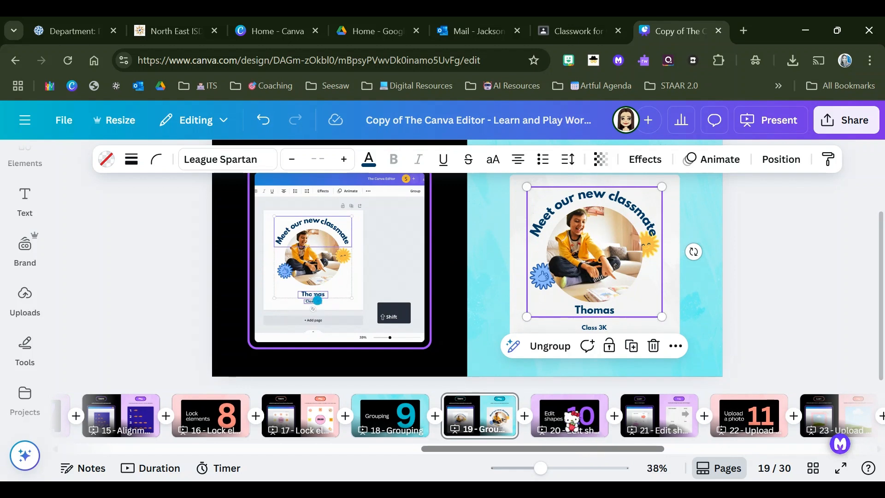
{"action": "left_click", "coordinate": [652, 420]}
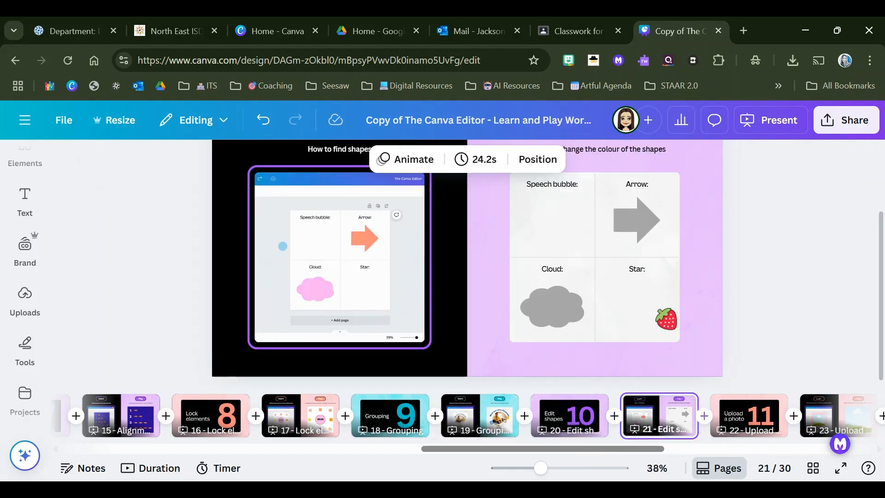
{"action": "scroll", "coordinate": [608, 258], "scroll_direction": "up", "scroll_amount": 2}
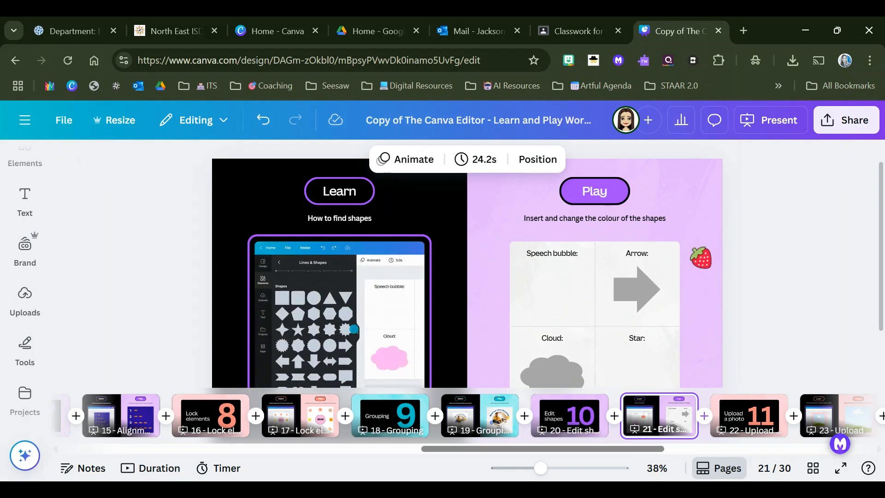
{"action": "scroll", "coordinate": [467, 268], "scroll_direction": "down", "scroll_amount": 2}
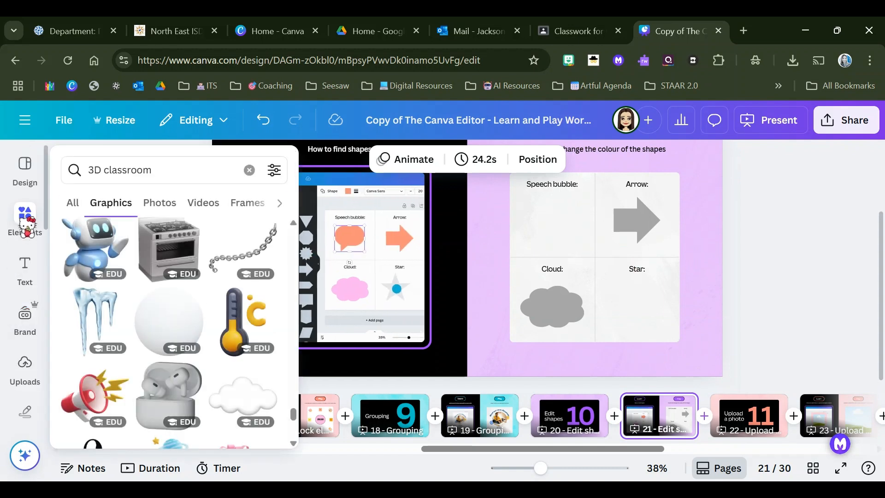
Step: Search the graphics for "speech bubble" and place the white outlined bubble in the Speech bubble box
{"action": "left_click", "coordinate": [23, 220]}
{"action": "left_click", "coordinate": [154, 166]}
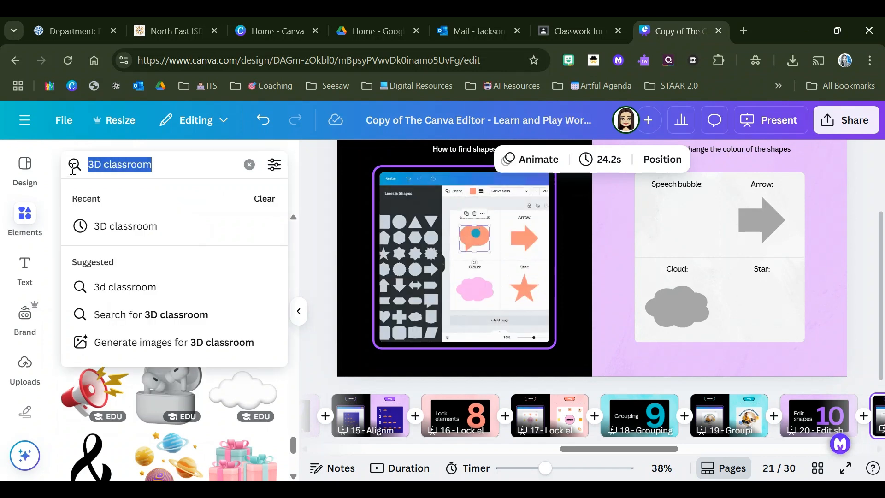
{"action": "type", "text": "speech b"}
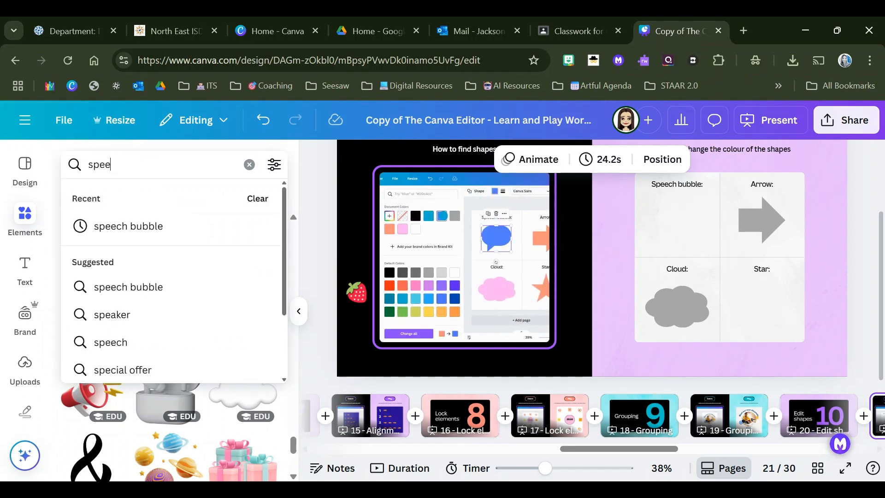
{"action": "left_click", "coordinate": [123, 228]}
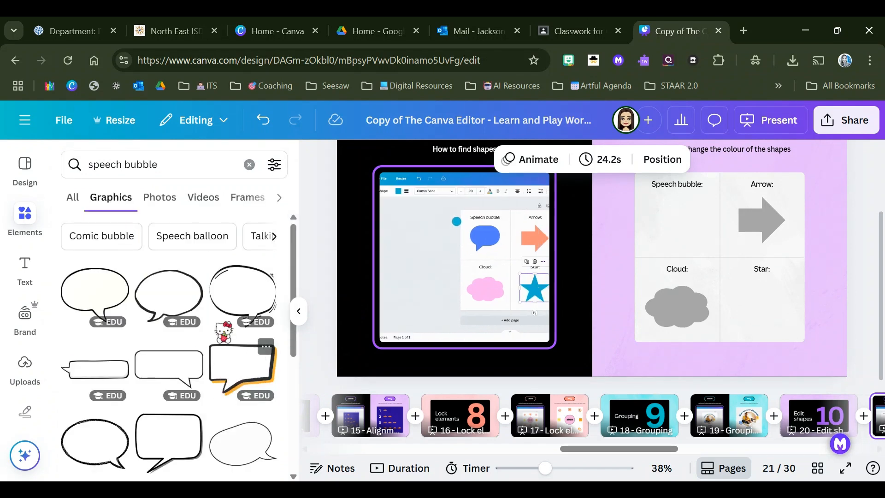
{"action": "left_click", "coordinate": [95, 292]}
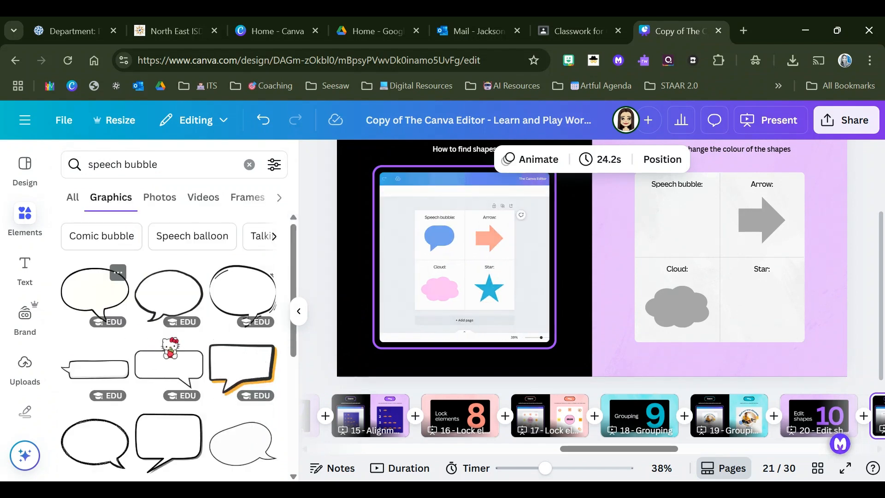
{"action": "left_click_drag", "start_coordinate": [663, 176], "coordinate": [691, 222]}
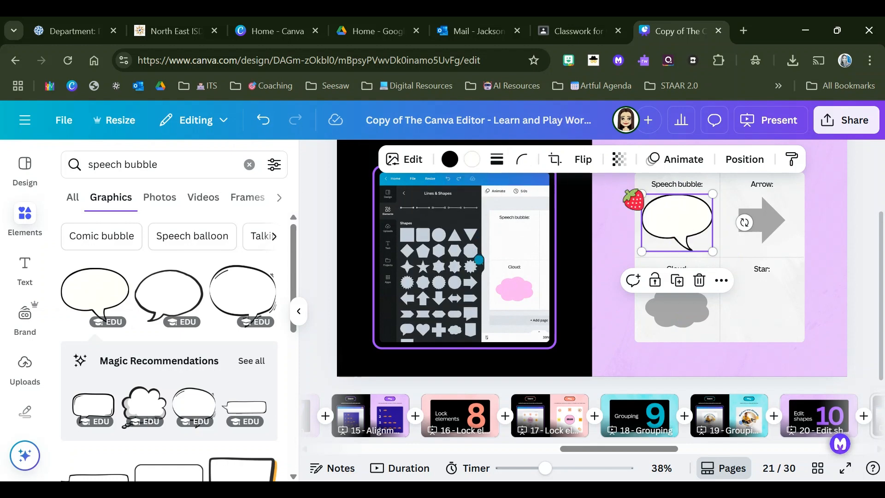
Step: Try to change the speech bubble graphic's white fill to pink
{"action": "left_click", "coordinate": [472, 160]}
{"action": "scroll", "coordinate": [212, 322], "scroll_direction": "down", "scroll_amount": 3}
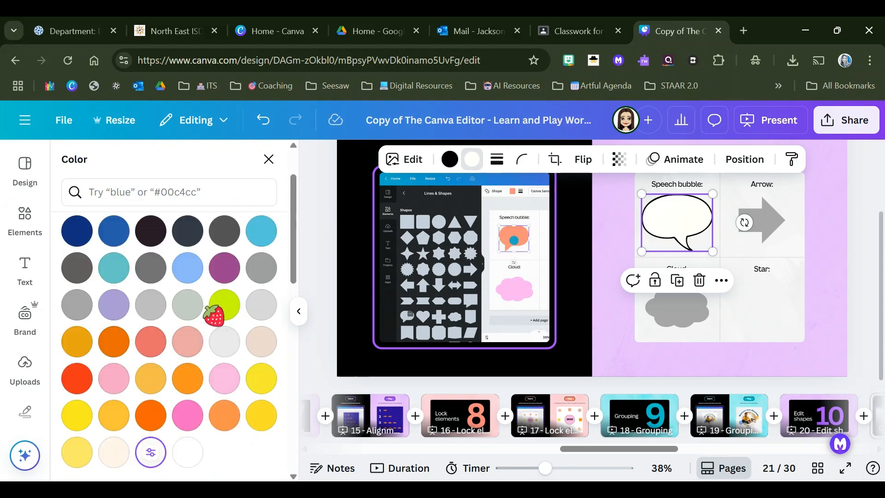
{"action": "left_click", "coordinate": [183, 417]}
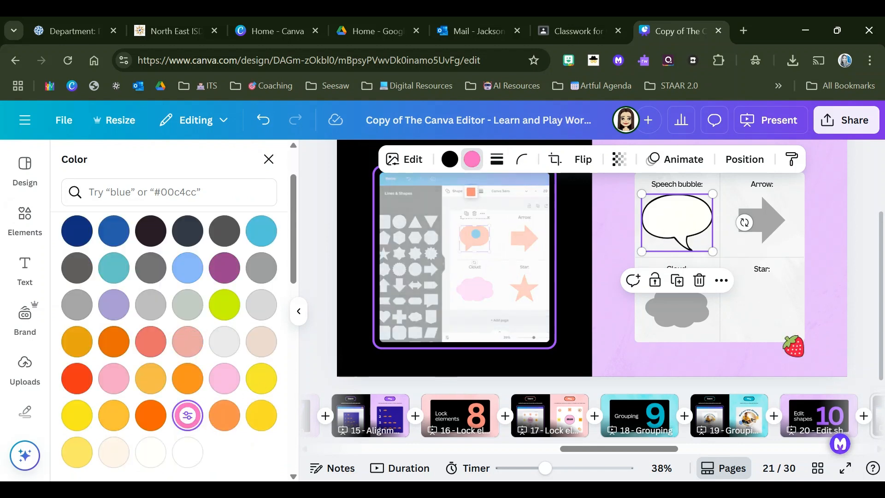
{"action": "left_click", "coordinate": [775, 315]}
{"action": "left_click", "coordinate": [695, 232]}
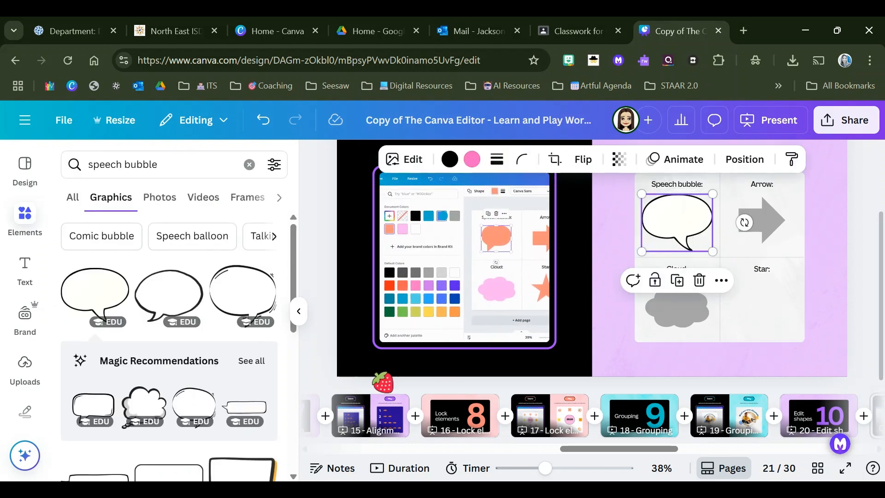
{"action": "left_click", "coordinate": [470, 159]}
{"action": "left_click", "coordinate": [472, 160]}
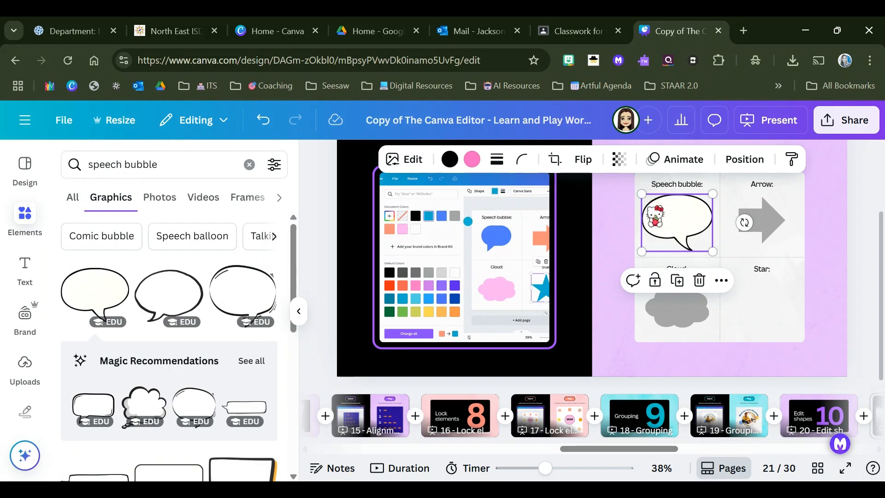
{"action": "mouse_move", "coordinate": [668, 222]}
{"action": "left_mouse_down"}
{"action": "mouse_move", "coordinate": [668, 232]}
{"action": "mouse_move", "coordinate": [673, 226]}
{"action": "left_mouse_up"}
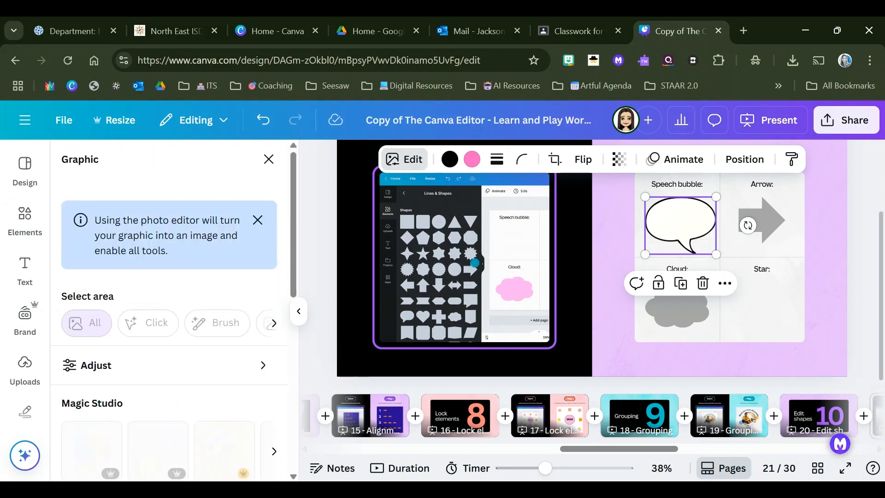
Step: Delete the speech bubble graphic and insert the rounded speech bubble from the Shapes collection
{"action": "key", "text": "Delete"}
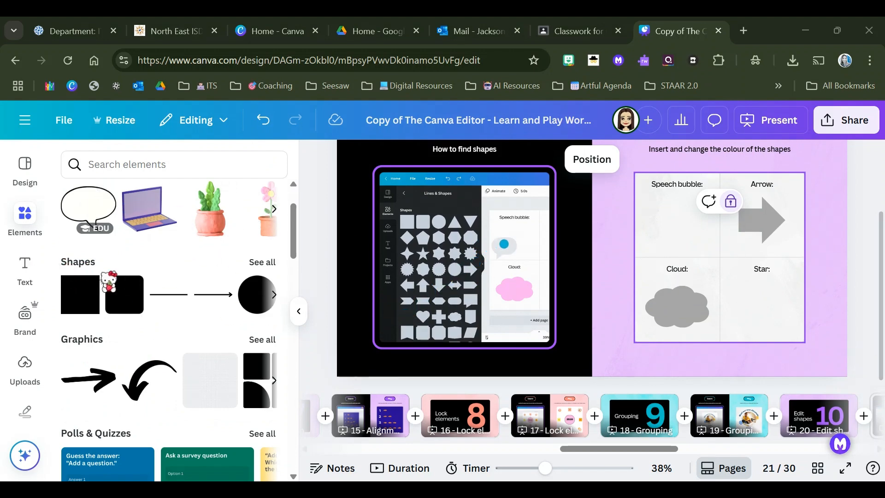
{"action": "left_click", "coordinate": [259, 262]}
{"action": "scroll", "coordinate": [213, 318], "scroll_direction": "down", "scroll_amount": 10}
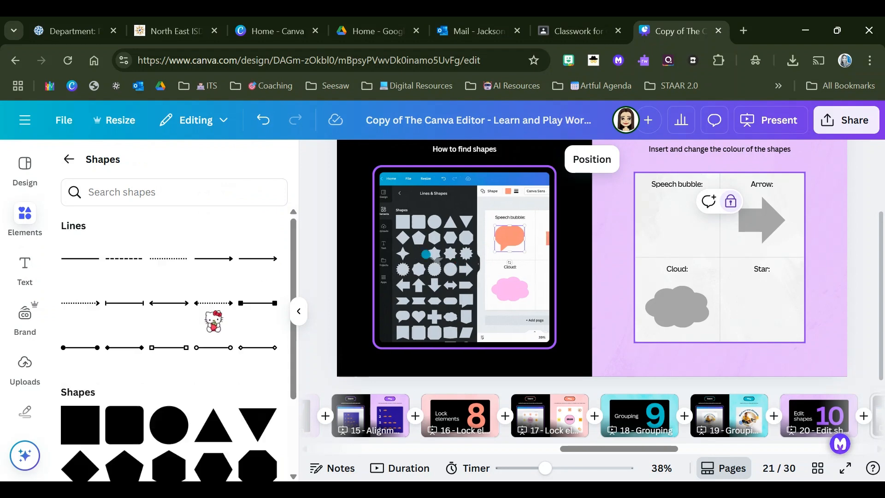
{"action": "scroll", "coordinate": [209, 314], "scroll_direction": "down", "scroll_amount": 1}
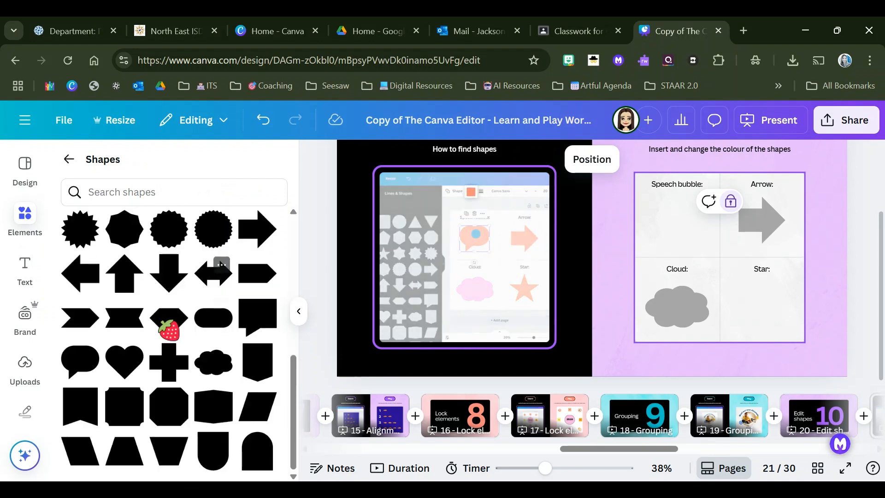
{"action": "left_click", "coordinate": [69, 360]}
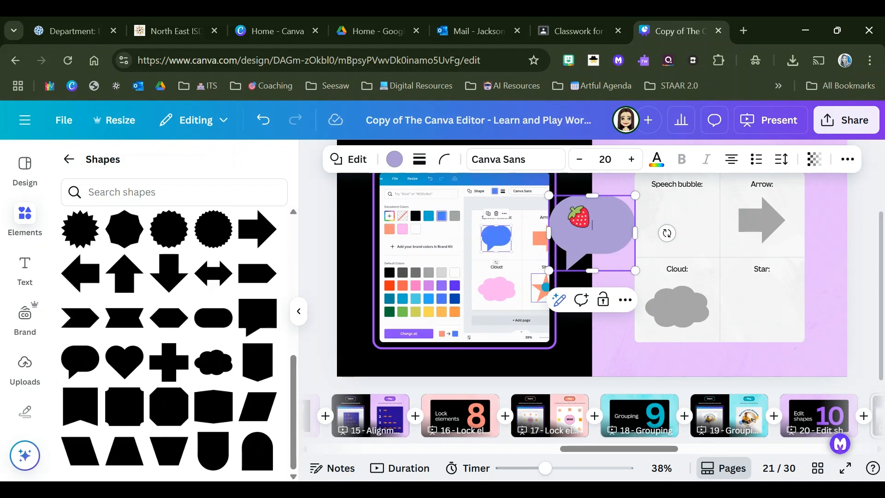
Step: Move the speech bubble shape into the Speech bubble box, shrink it to fit, and fill it with pink
{"action": "left_click_drag", "start_coordinate": [616, 231], "coordinate": [702, 226]}
{"action": "left_click_drag", "start_coordinate": [723, 188], "coordinate": [701, 208]}
{"action": "left_click_drag", "start_coordinate": [667, 238], "coordinate": [677, 226]}
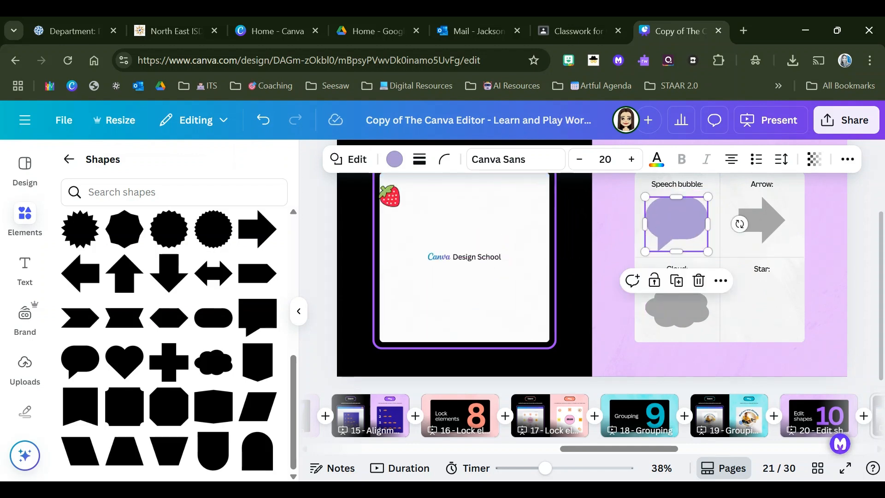
{"action": "left_click", "coordinate": [394, 159]}
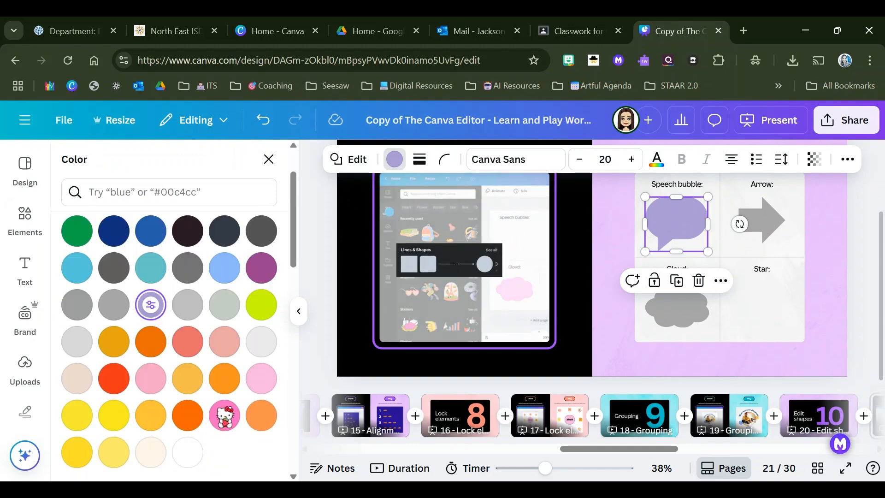
{"action": "left_click", "coordinate": [224, 415]}
Step: Recolor the arrow with the blue from the brand kit and the cloud with green from the default colors
{"action": "left_click", "coordinate": [778, 230]}
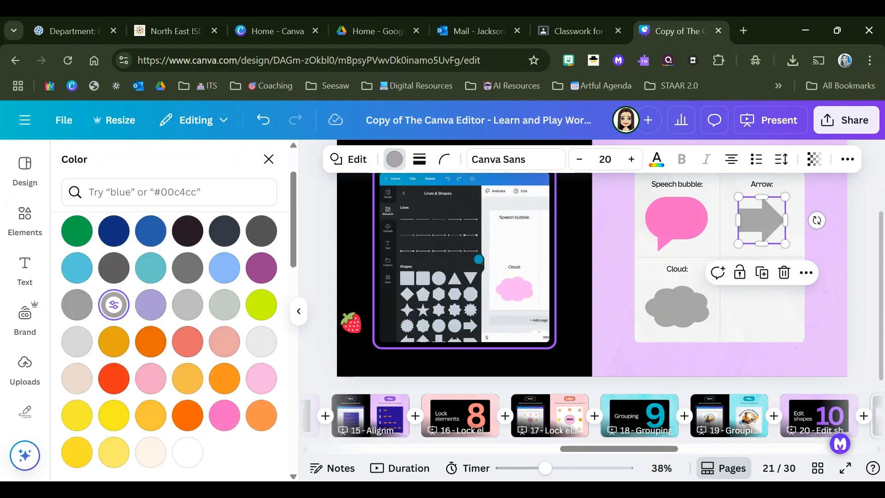
{"action": "scroll", "coordinate": [212, 378], "scroll_direction": "down", "scroll_amount": 5}
{"action": "left_click", "coordinate": [187, 394]}
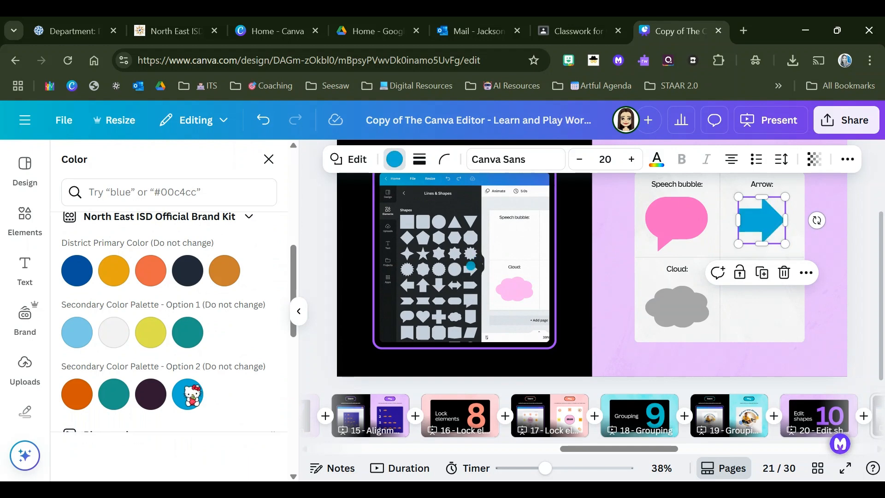
{"action": "left_click", "coordinate": [682, 316]}
{"action": "scroll", "coordinate": [141, 351], "scroll_direction": "down", "scroll_amount": 8}
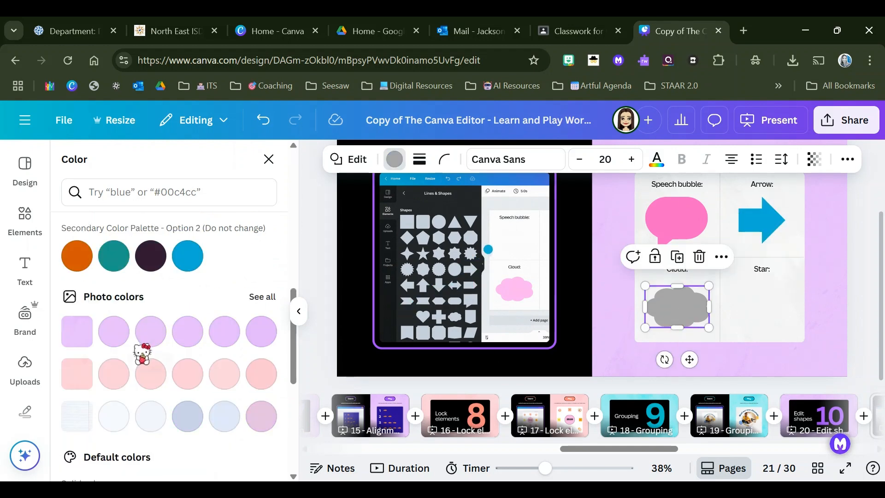
{"action": "left_click", "coordinate": [151, 380]}
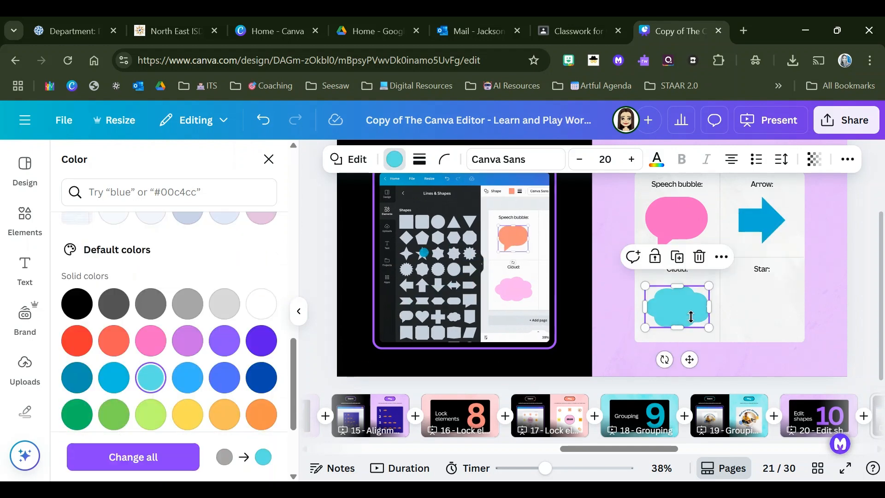
{"action": "left_click", "coordinate": [114, 414]}
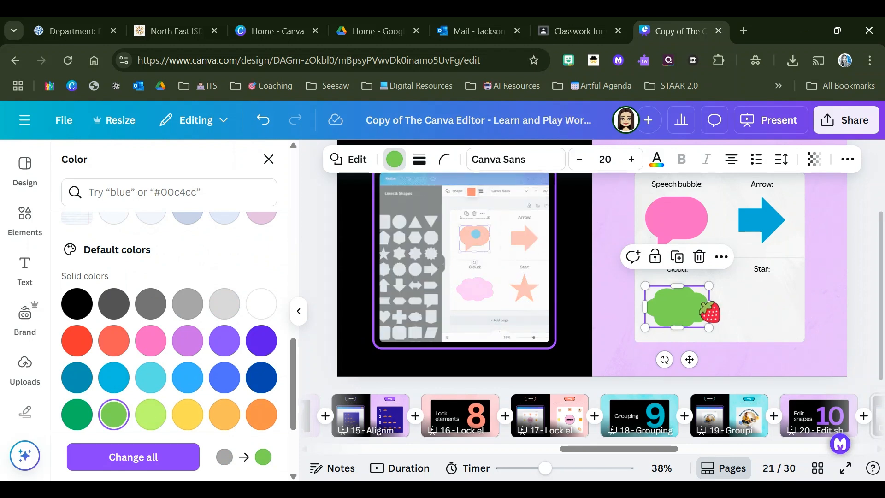
Step: Find the 5-Pointed Star in the Shapes collection and mark it as starred
{"action": "left_click", "coordinate": [738, 311]}
{"action": "scroll", "coordinate": [214, 323], "scroll_direction": "up", "scroll_amount": 3}
{"action": "scroll", "coordinate": [212, 322], "scroll_direction": "up", "scroll_amount": 3}
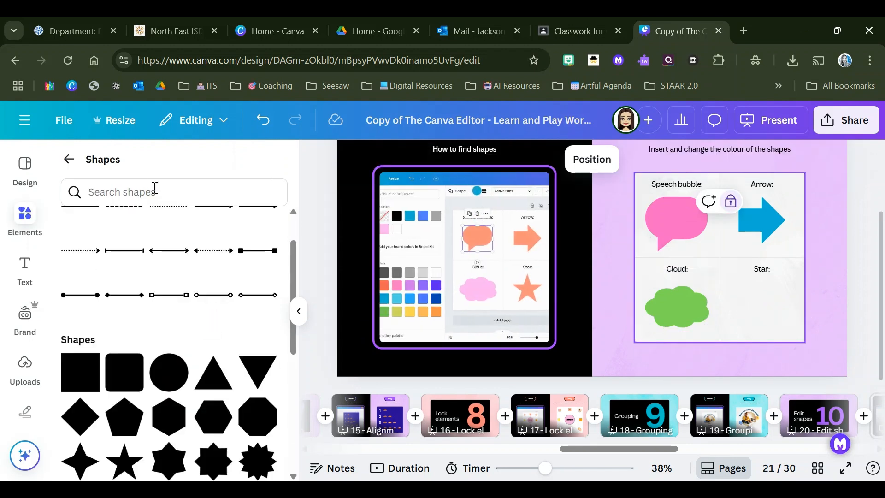
{"action": "scroll", "coordinate": [235, 390], "scroll_direction": "down", "scroll_amount": 2}
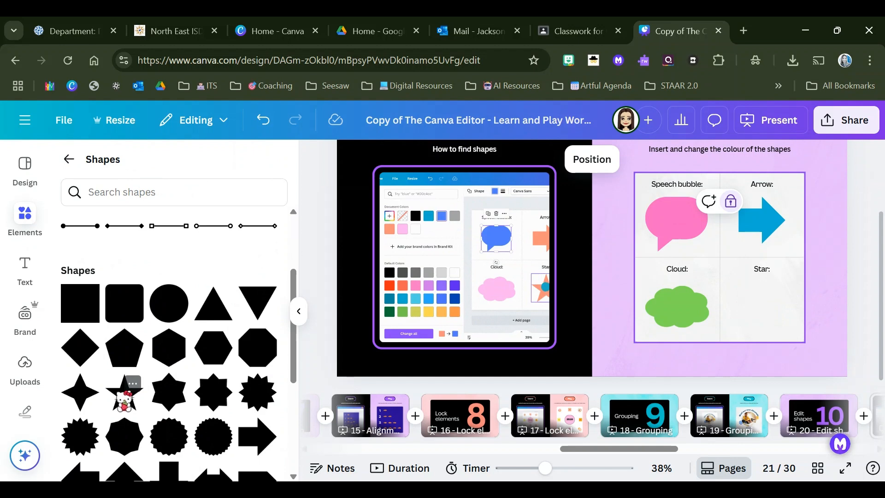
{"action": "left_click", "coordinate": [132, 383]}
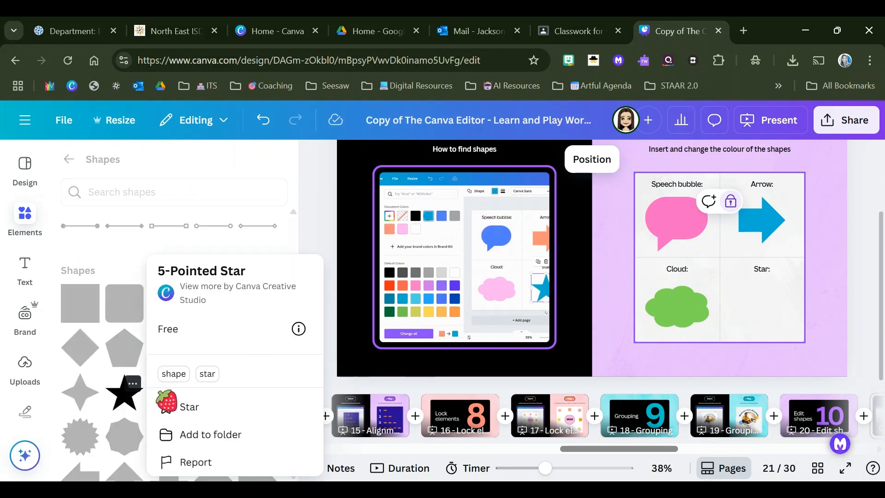
{"action": "left_click", "coordinate": [124, 392]}
{"action": "left_click", "coordinate": [132, 385]}
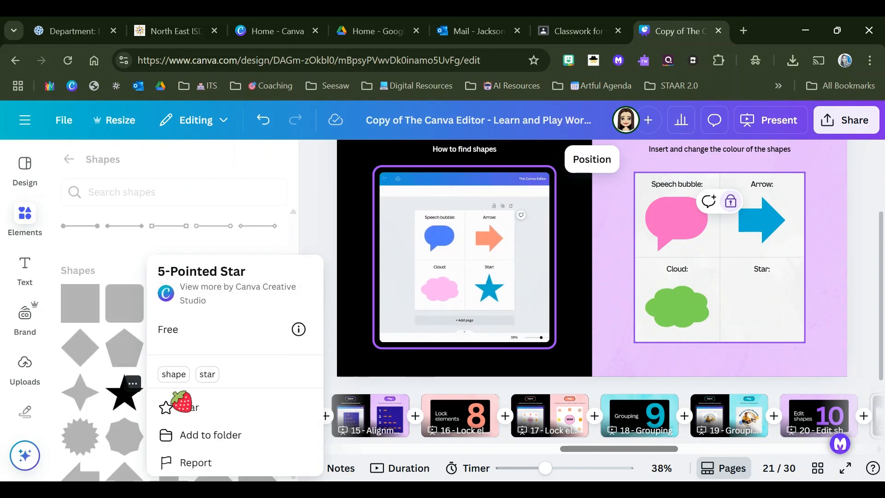
{"action": "left_click", "coordinate": [186, 407]}
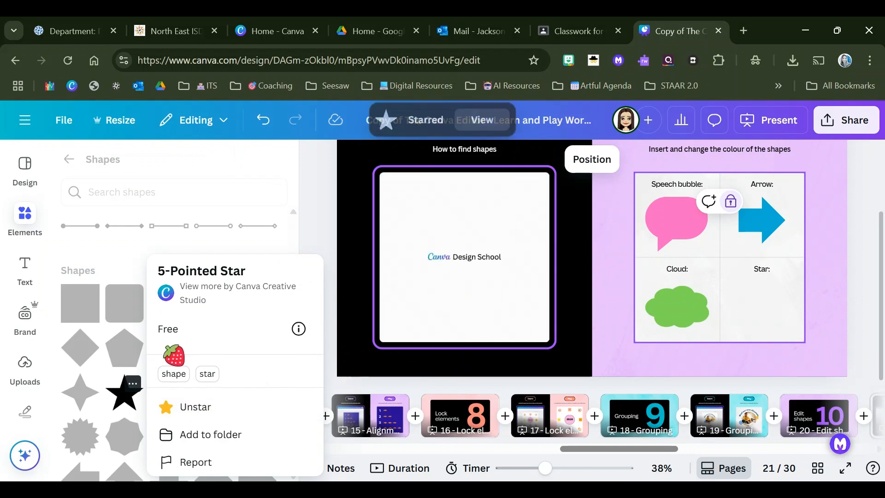
{"action": "left_click", "coordinate": [121, 401]}
Step: Search the shapes by the star's "shape" tag and insert the five-pointed star on the page
{"action": "scroll", "coordinate": [121, 401], "scroll_direction": "down", "scroll_amount": 2}
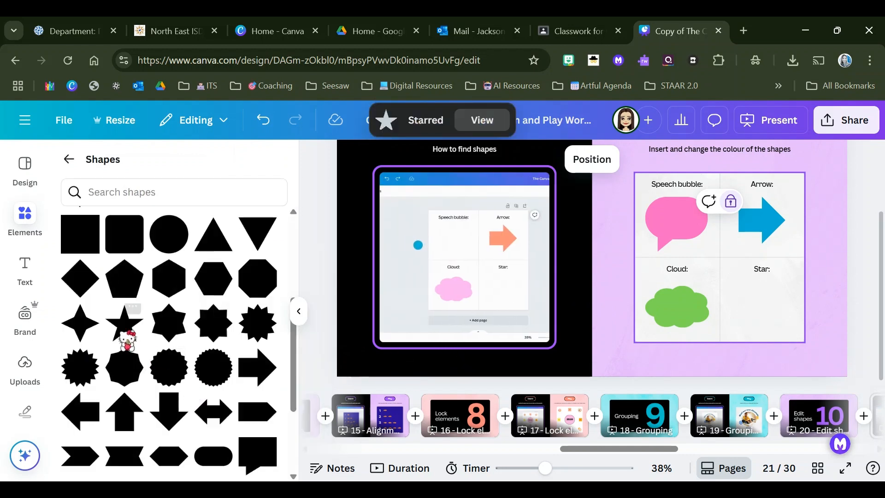
{"action": "left_click", "coordinate": [133, 315]}
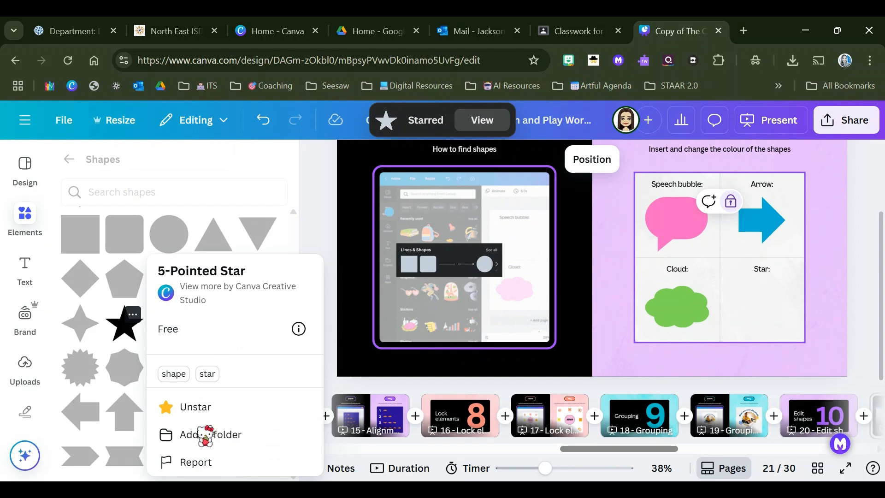
{"action": "left_click", "coordinate": [173, 373]}
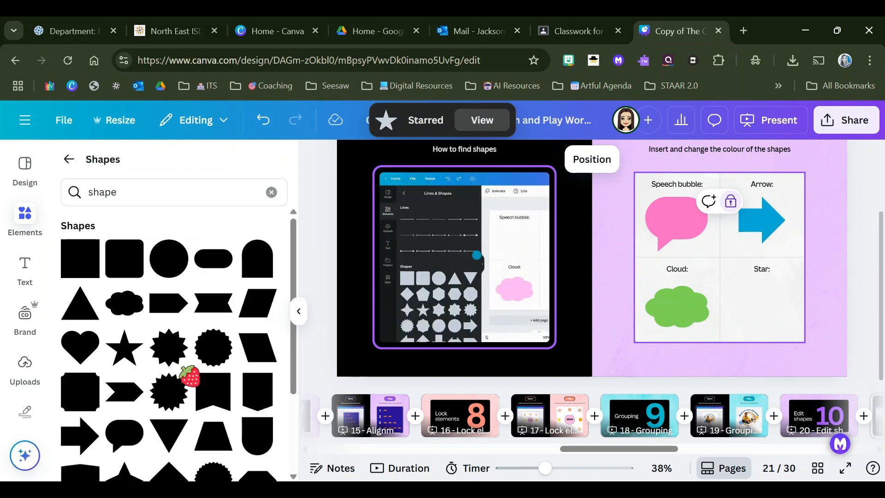
{"action": "scroll", "coordinate": [189, 353], "scroll_direction": "down", "scroll_amount": 2}
{"action": "left_click", "coordinate": [127, 283]}
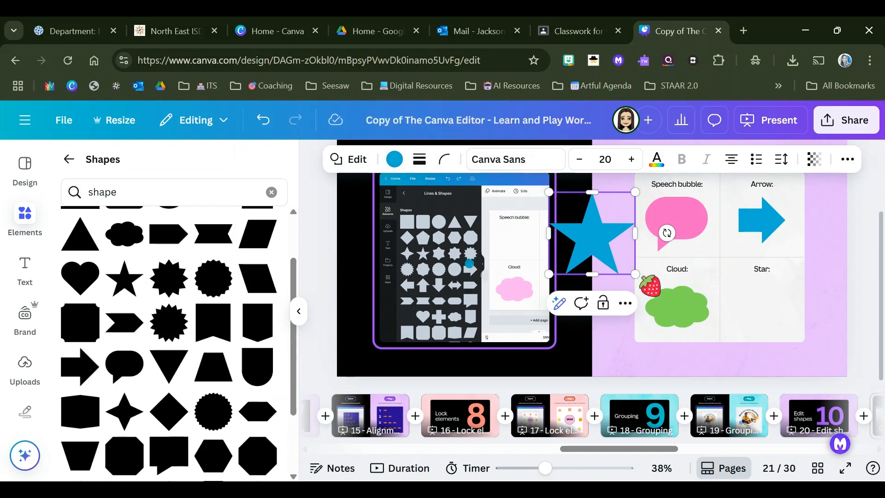
Step: Move the star into the Star box, shrink it to fit, and center it there
{"action": "left_click_drag", "start_coordinate": [602, 234], "coordinate": [601, 239]}
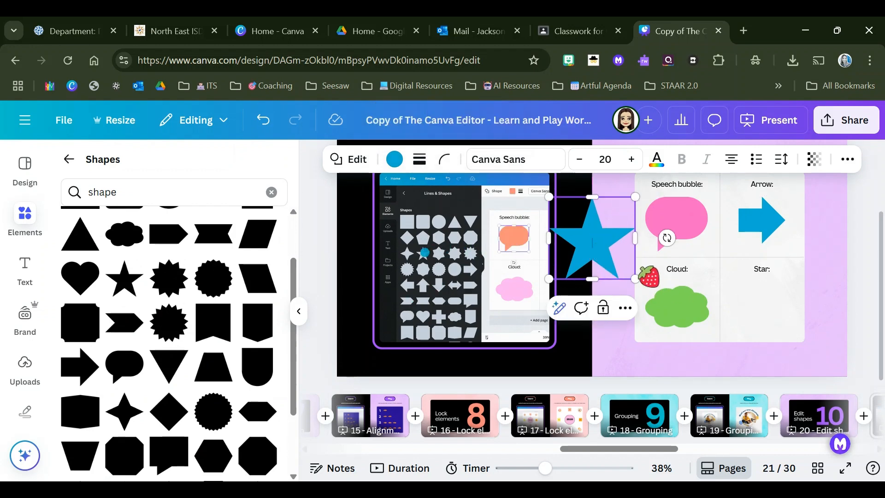
{"action": "left_click", "coordinate": [609, 264]}
{"action": "left_click_drag", "start_coordinate": [588, 247], "coordinate": [751, 297]}
{"action": "left_click_drag", "start_coordinate": [718, 257], "coordinate": [742, 280]}
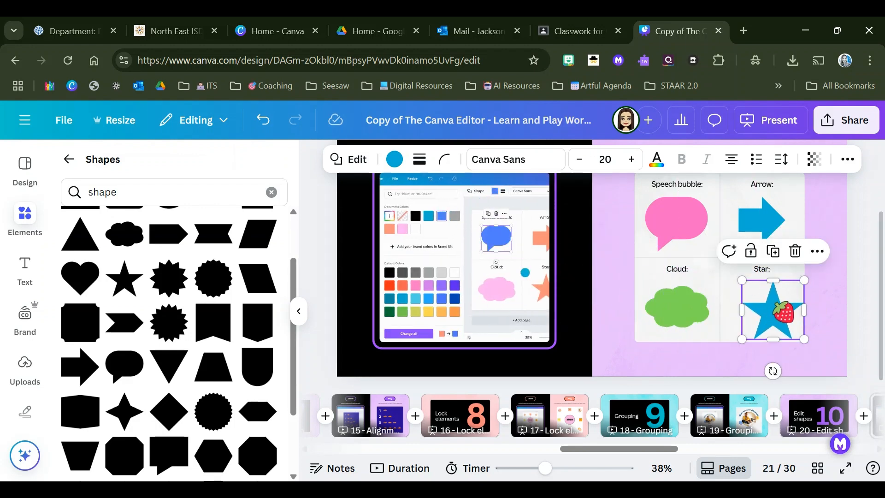
{"action": "left_click_drag", "start_coordinate": [783, 312], "coordinate": [772, 308]}
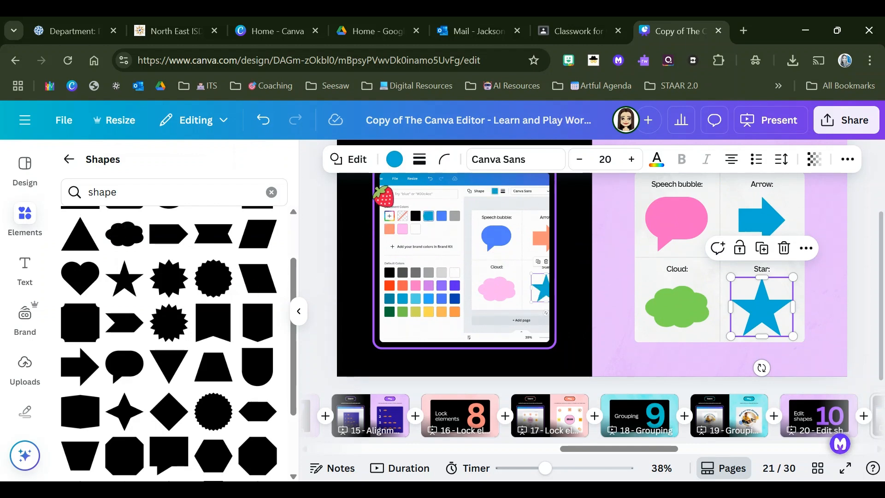
Step: Fill the star with yellow from the document colors
{"action": "left_click", "coordinate": [394, 159]}
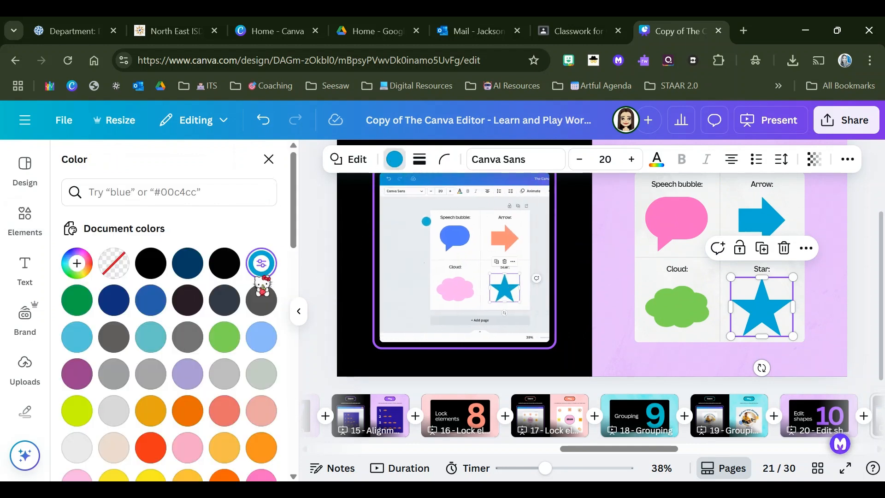
{"action": "left_click", "coordinate": [394, 160]}
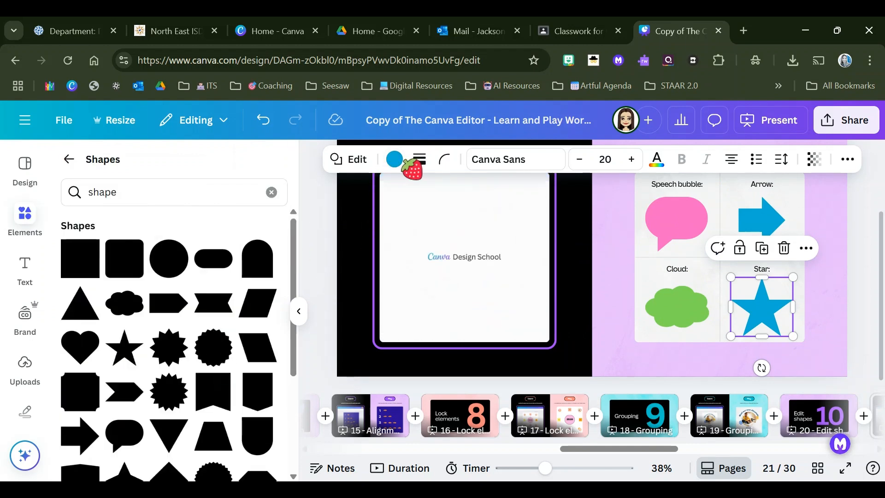
{"action": "left_click", "coordinate": [394, 159]}
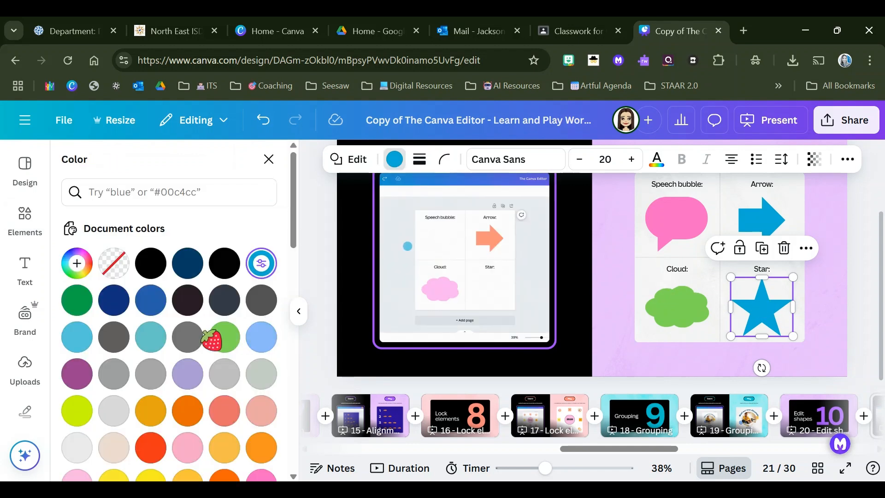
{"action": "scroll", "coordinate": [207, 339], "scroll_direction": "down", "scroll_amount": 2}
{"action": "left_click", "coordinate": [151, 415]}
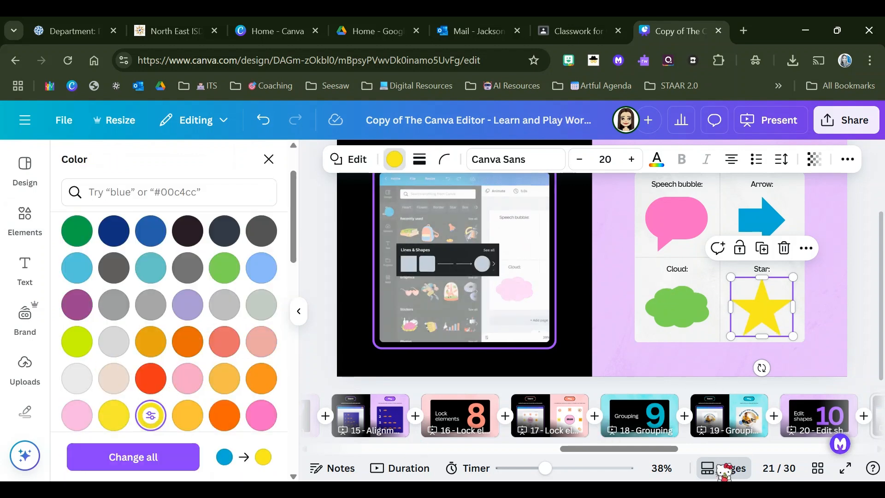
Step: Open the photo upload practice on page 23 and bring its instructions into view
{"action": "left_click_drag", "start_coordinate": [665, 449], "coordinate": [735, 438]}
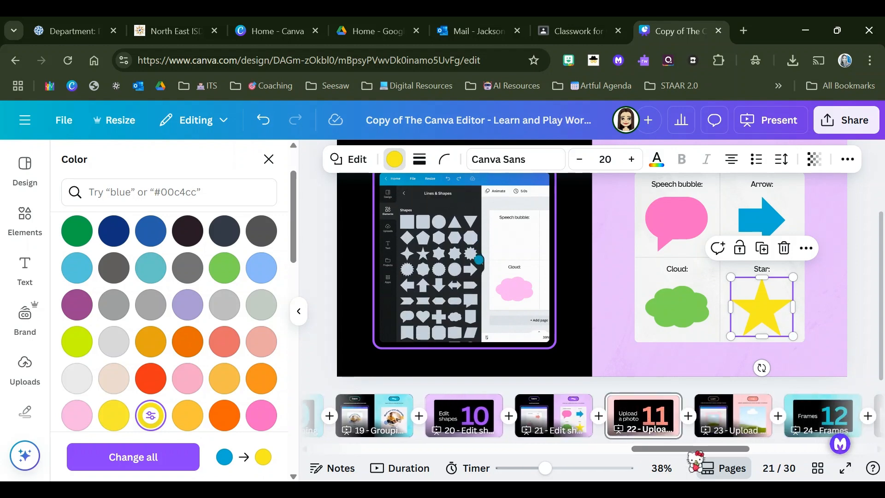
{"action": "left_click", "coordinate": [675, 434]}
{"action": "left_click", "coordinate": [720, 428]}
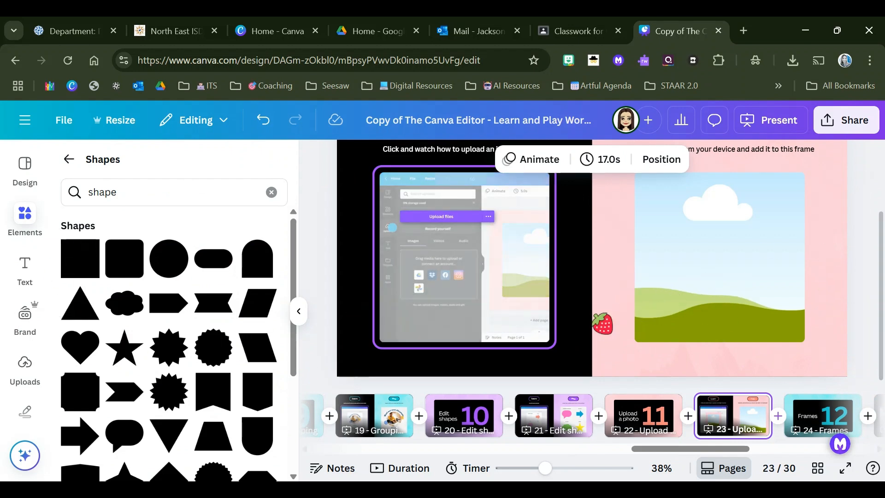
{"action": "scroll", "coordinate": [592, 272], "scroll_direction": "up", "scroll_amount": 2}
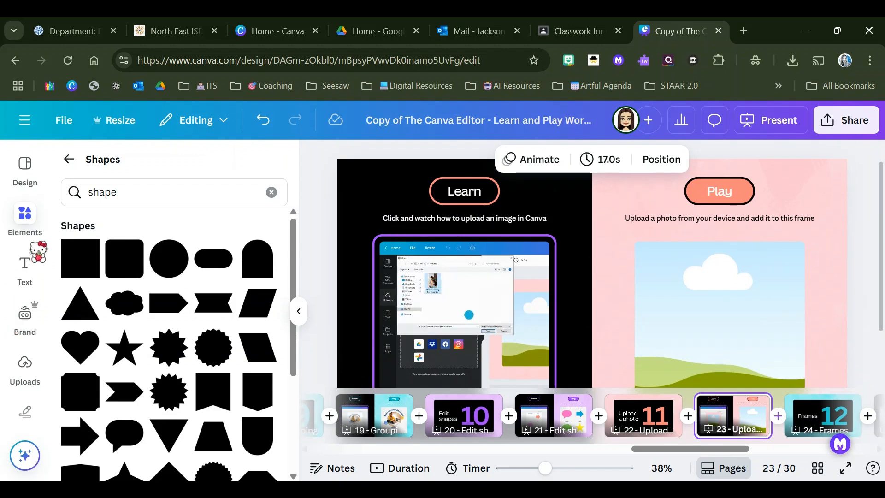
Step: Browse the previously uploaded images and start uploading a file from the device
{"action": "left_click", "coordinate": [24, 376]}
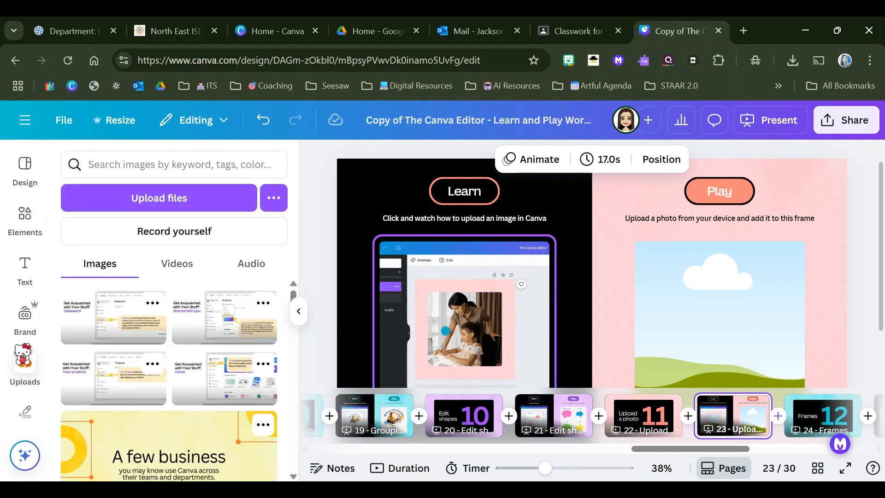
{"action": "scroll", "coordinate": [159, 313], "scroll_direction": "down", "scroll_amount": 10}
{"action": "scroll", "coordinate": [157, 323], "scroll_direction": "up", "scroll_amount": 4}
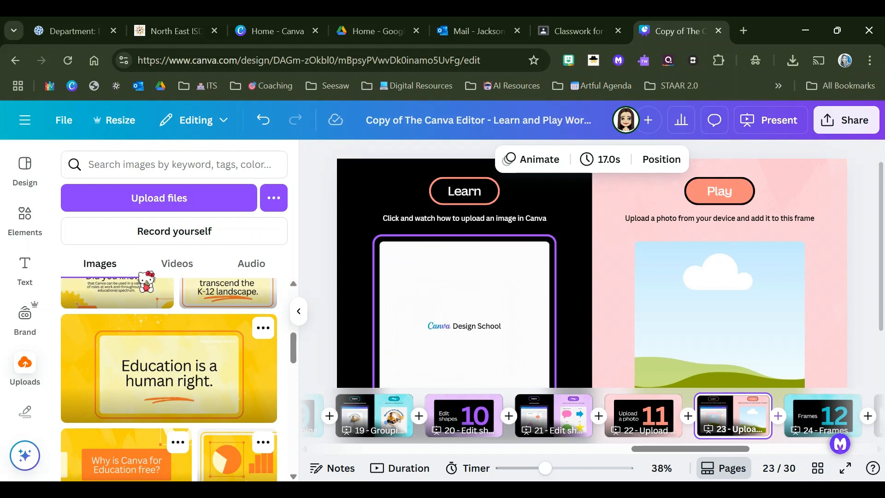
{"action": "left_click", "coordinate": [153, 195]}
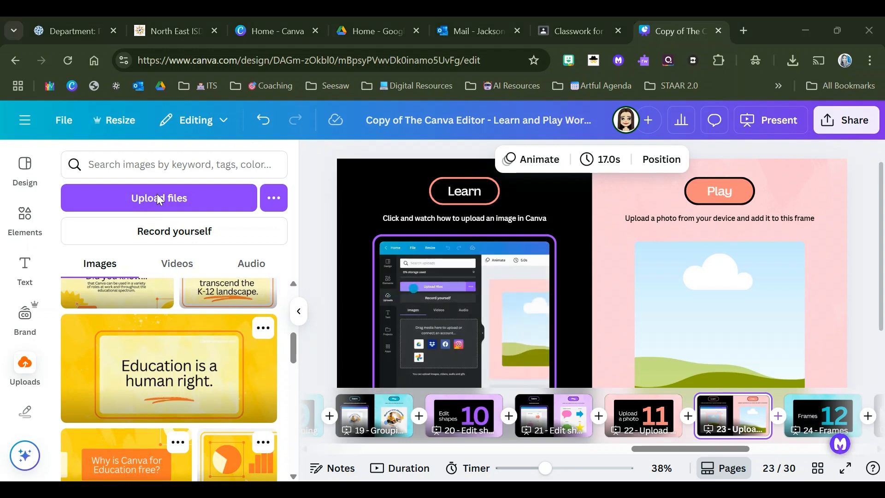
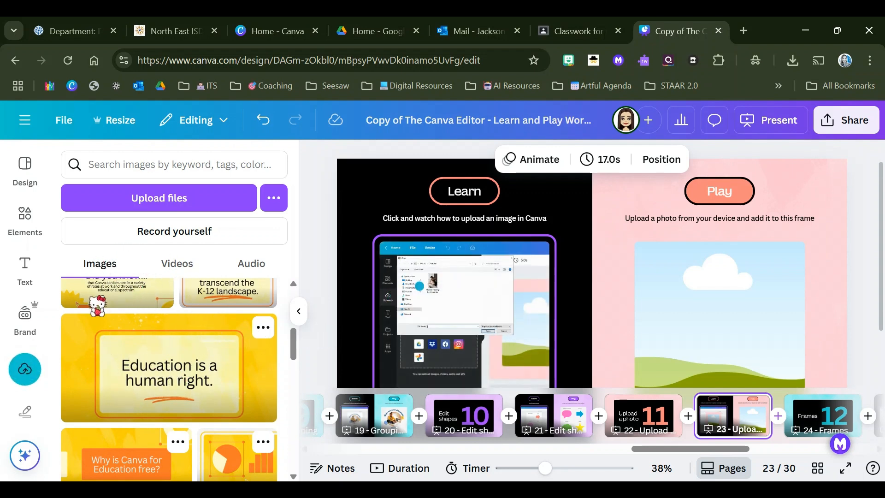
Step: Place the uploaded cartoon avatar image, waving from behind a door, into the page 23 practice frame
{"action": "left_click_drag", "start_coordinate": [290, 346], "coordinate": [290, 298]}
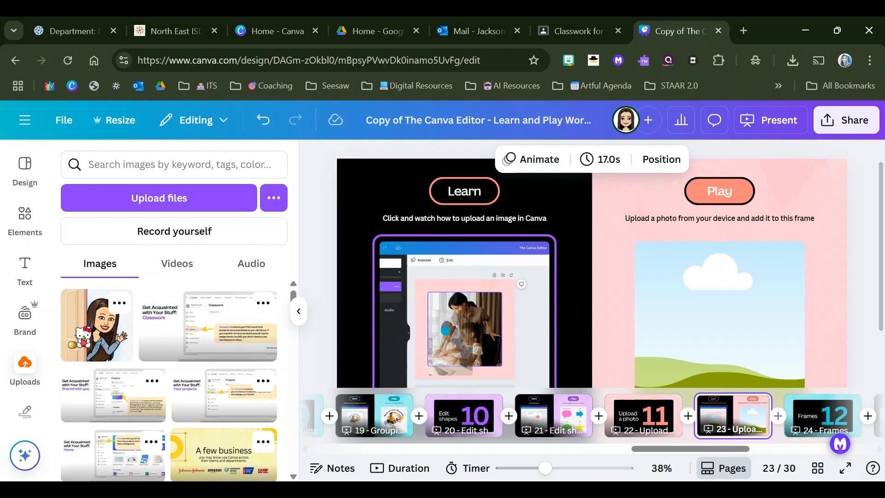
{"action": "left_click", "coordinate": [104, 350]}
{"action": "left_click_drag", "start_coordinate": [631, 317], "coordinate": [646, 304]}
{"action": "scroll", "coordinate": [645, 304], "scroll_direction": "down", "scroll_amount": 2}
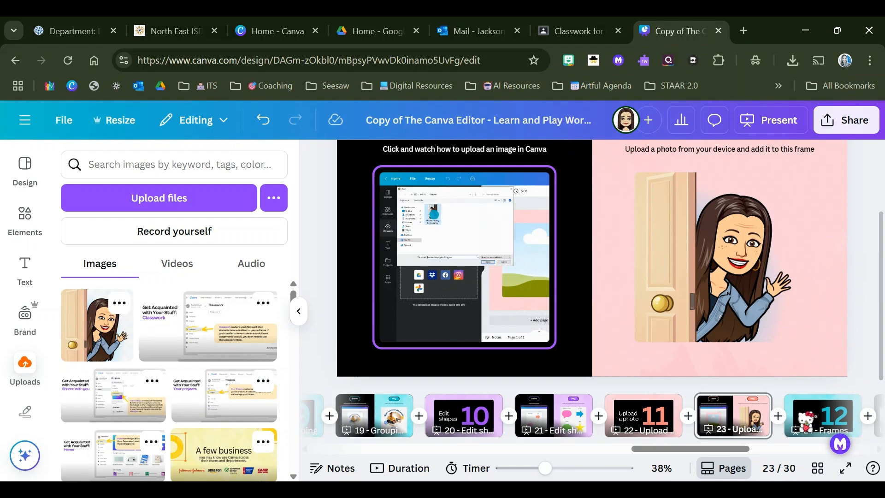
Step: Open the frames practice on page 25 and review its instructions and the four empty frames
{"action": "left_click", "coordinate": [802, 416]}
{"action": "left_click_drag", "start_coordinate": [684, 451], "coordinate": [715, 449]}
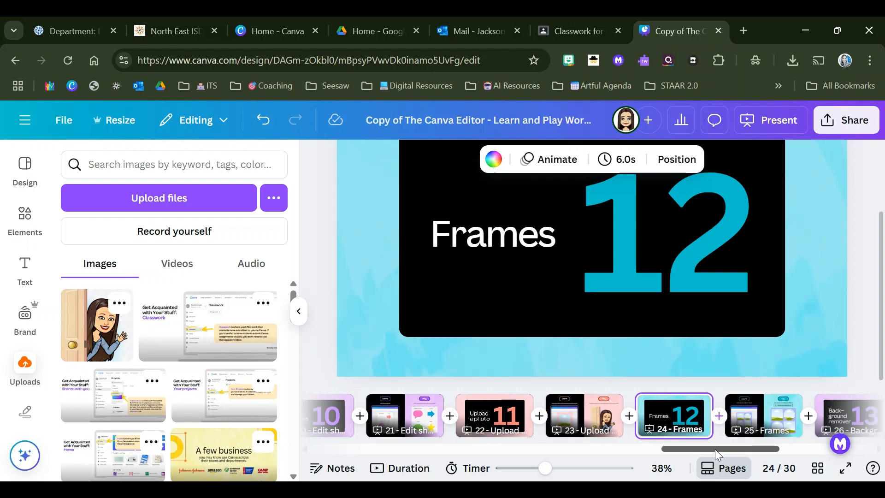
{"action": "left_click", "coordinate": [742, 426]}
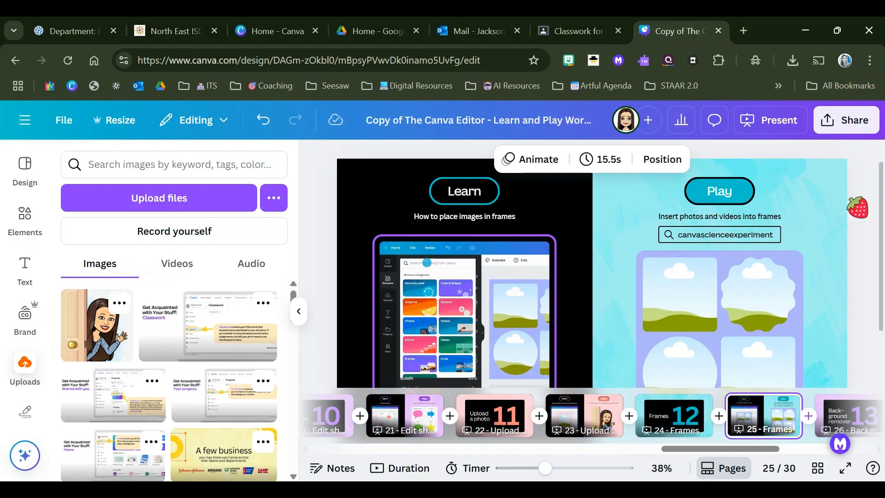
{"action": "scroll", "coordinate": [593, 267], "scroll_direction": "down", "scroll_amount": 2}
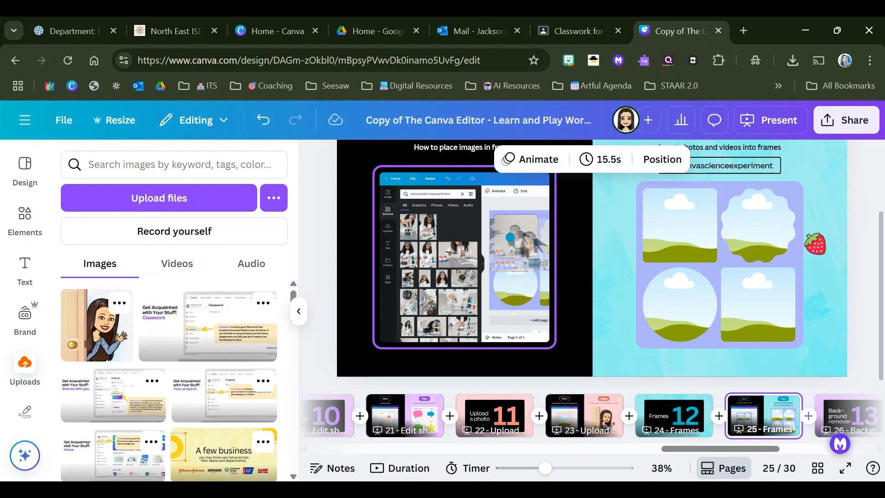
{"action": "scroll", "coordinate": [740, 240], "scroll_direction": "up", "scroll_amount": 2}
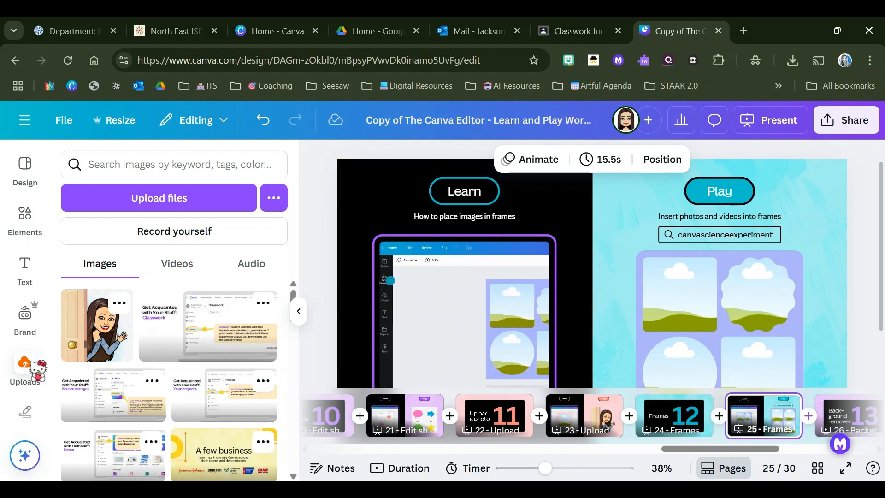
Step: Browse the previously uploaded videos for a clip that could go into the frames
{"action": "left_click", "coordinate": [152, 267]}
{"action": "scroll", "coordinate": [129, 318], "scroll_direction": "down", "scroll_amount": 5}
{"action": "scroll", "coordinate": [129, 319], "scroll_direction": "down", "scroll_amount": 10}
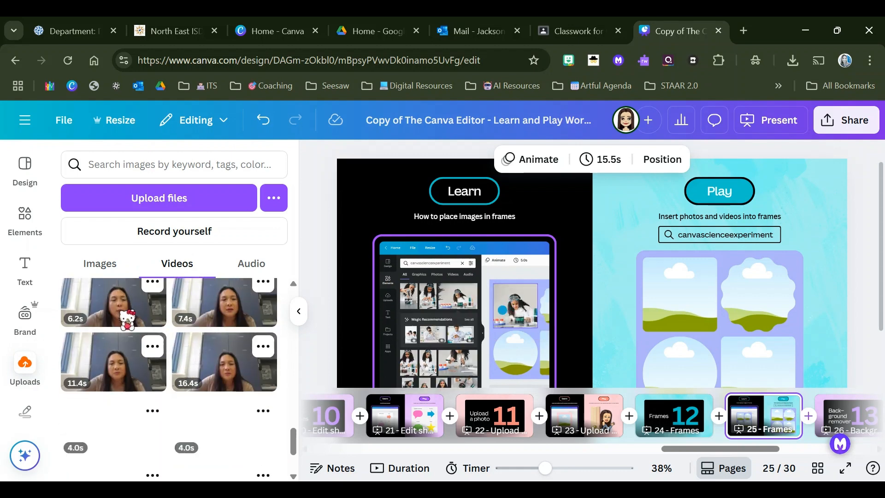
{"action": "scroll", "coordinate": [115, 314], "scroll_direction": "down", "scroll_amount": 5}
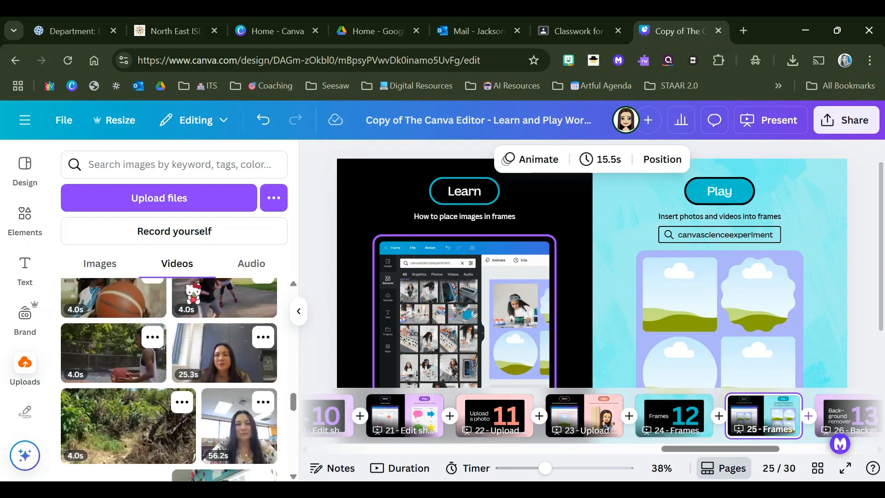
{"action": "scroll", "coordinate": [112, 375], "scroll_direction": "down", "scroll_amount": 5}
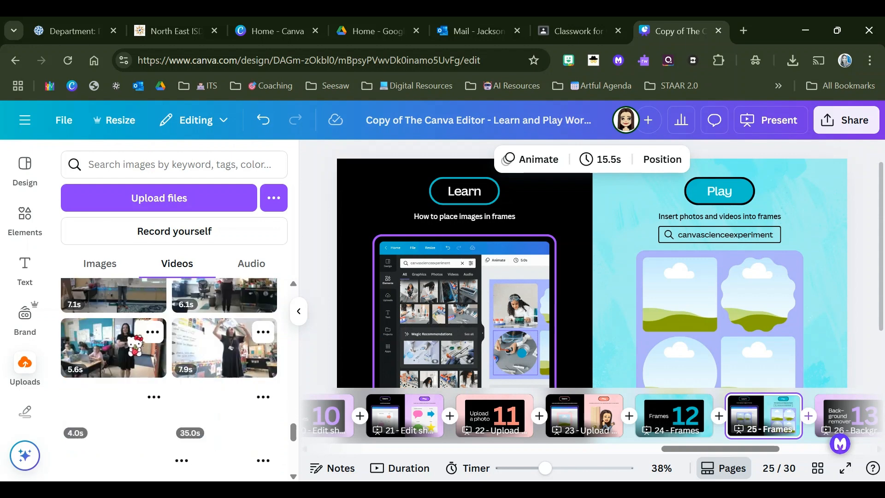
{"action": "scroll", "coordinate": [169, 378], "scroll_direction": "down", "scroll_amount": 5}
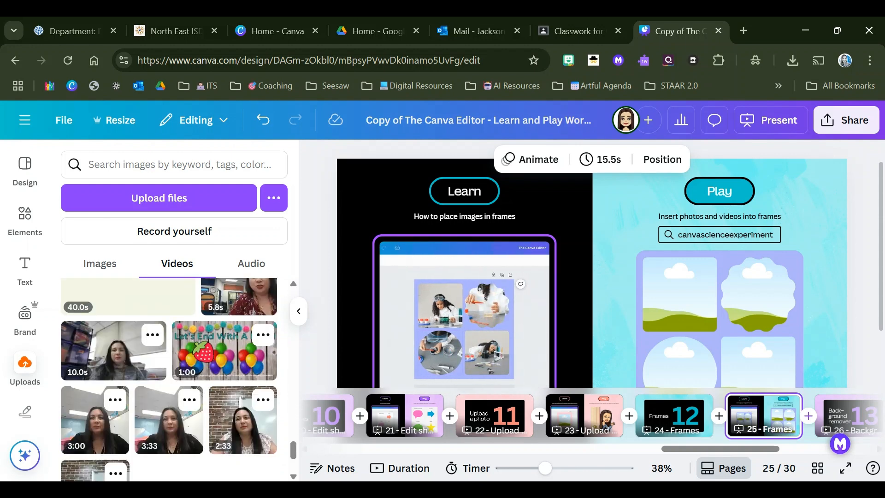
{"action": "scroll", "coordinate": [169, 369], "scroll_direction": "down", "scroll_amount": 5}
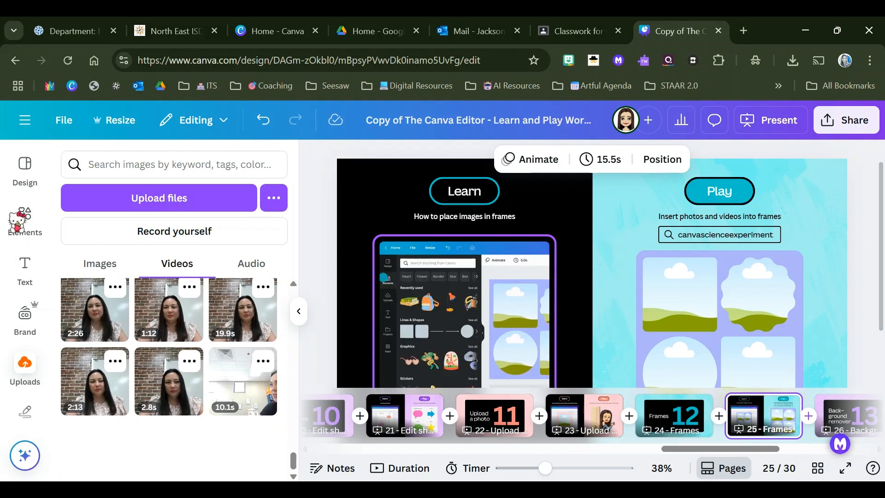
Step: Leave the shape results and search the elements library for "cat"
{"action": "left_click", "coordinate": [21, 216]}
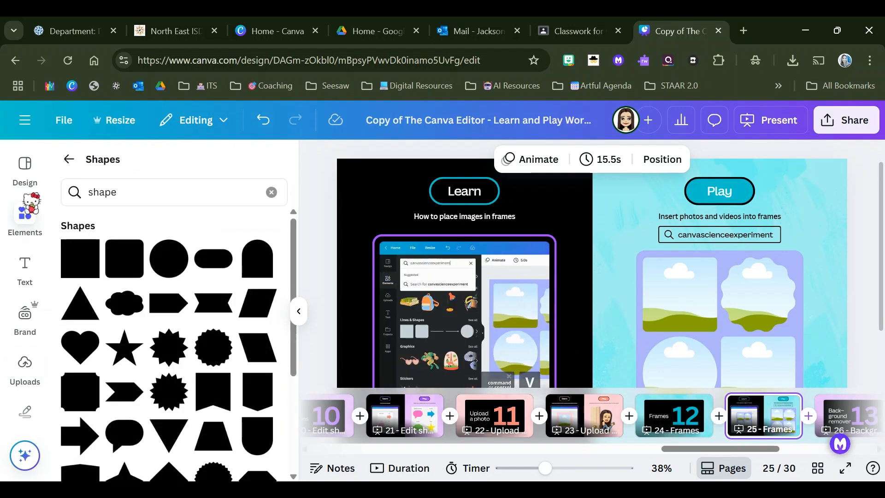
{"action": "left_click", "coordinate": [67, 159]}
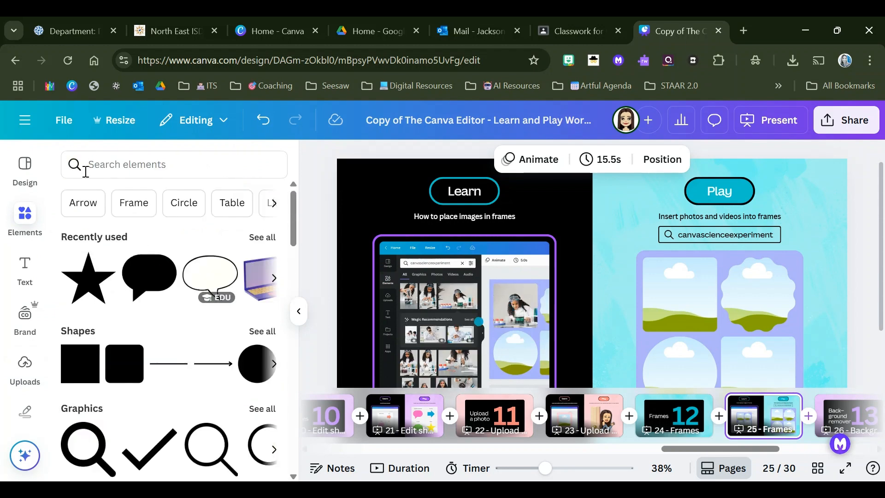
{"action": "left_click", "coordinate": [111, 167]}
{"action": "left_click", "coordinate": [25, 216]}
{"action": "left_click", "coordinate": [115, 160]}
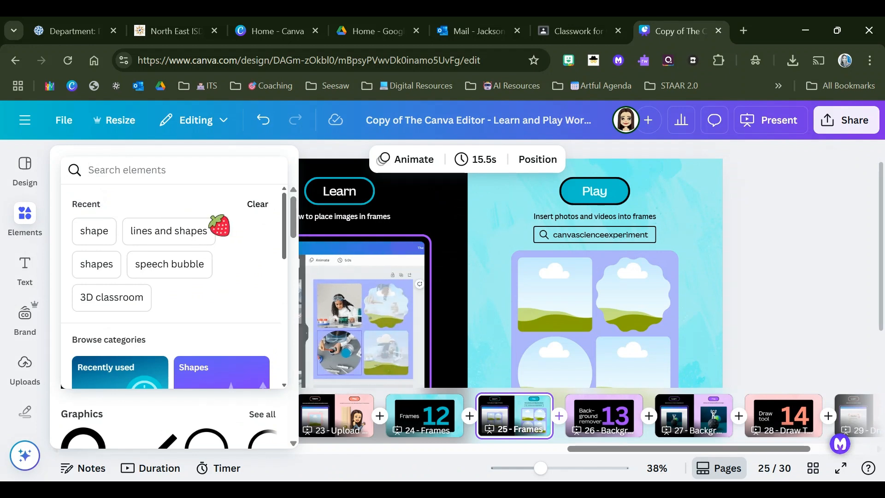
{"action": "type", "text": "cat"}
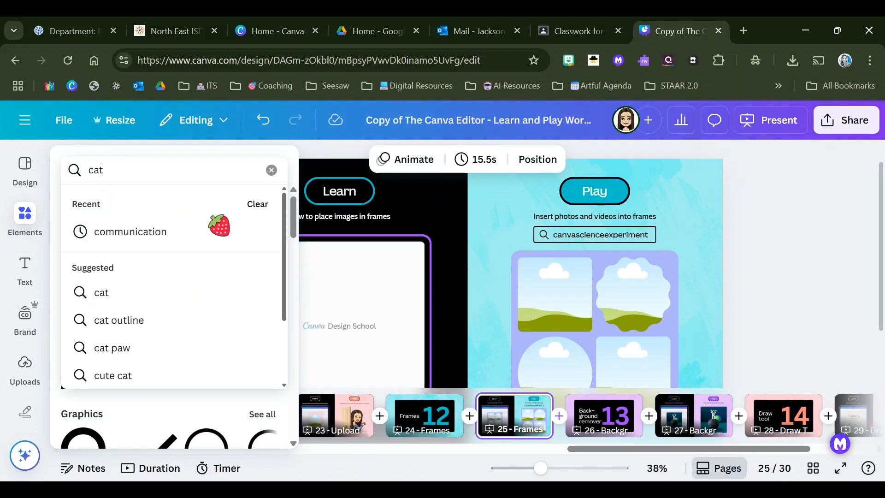
{"action": "key", "text": "Return"}
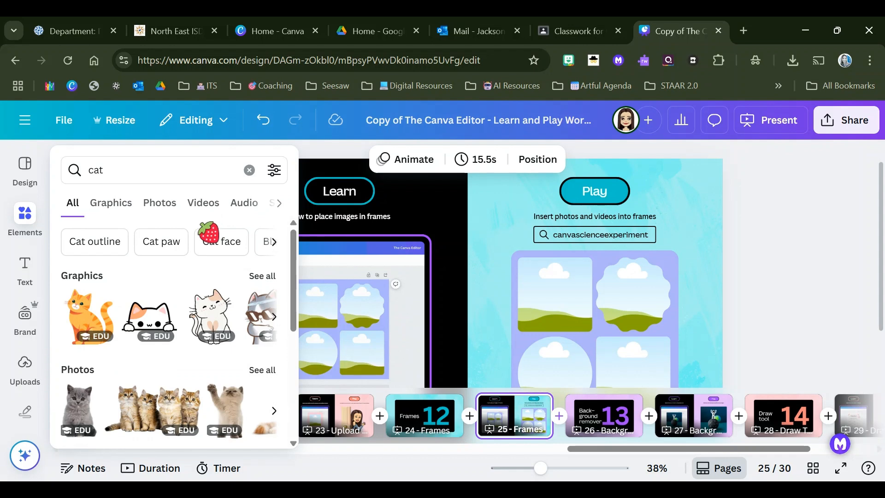
Step: Limit the cat results to photos and place the sitting grey kitten in the upper-left square frame
{"action": "left_click", "coordinate": [159, 205]}
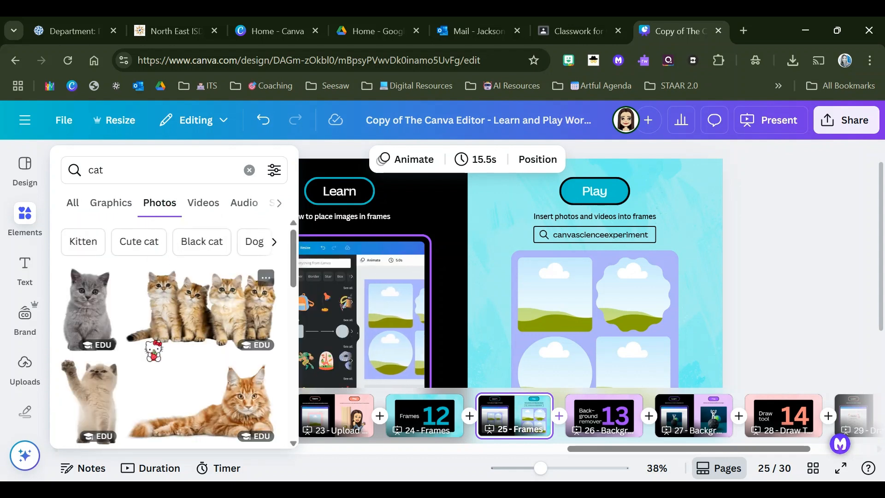
{"action": "mouse_move", "coordinate": [83, 313]}
{"action": "left_mouse_down"}
{"action": "mouse_move", "coordinate": [612, 291]}
{"action": "mouse_move", "coordinate": [583, 297]}
{"action": "left_mouse_up"}
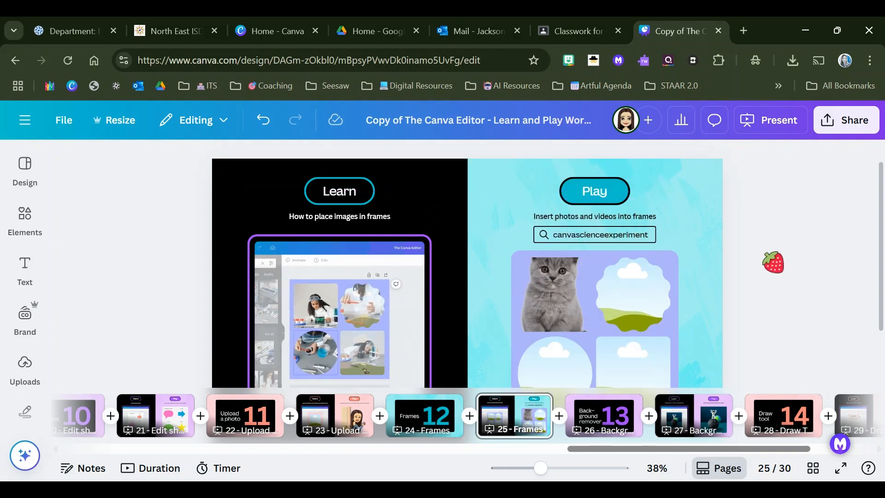
{"action": "scroll", "coordinate": [577, 314], "scroll_direction": "down", "scroll_amount": 2}
{"action": "left_click_drag", "start_coordinate": [620, 230], "coordinate": [491, 297]}
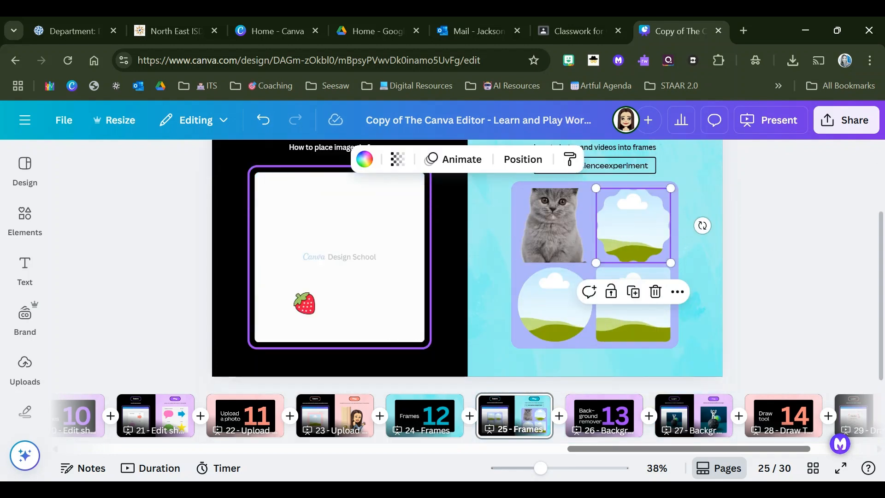
Step: Add the photo of the cat peeking through torn paper, shrink it, and place it in the circular frame
{"action": "left_click", "coordinate": [24, 217]}
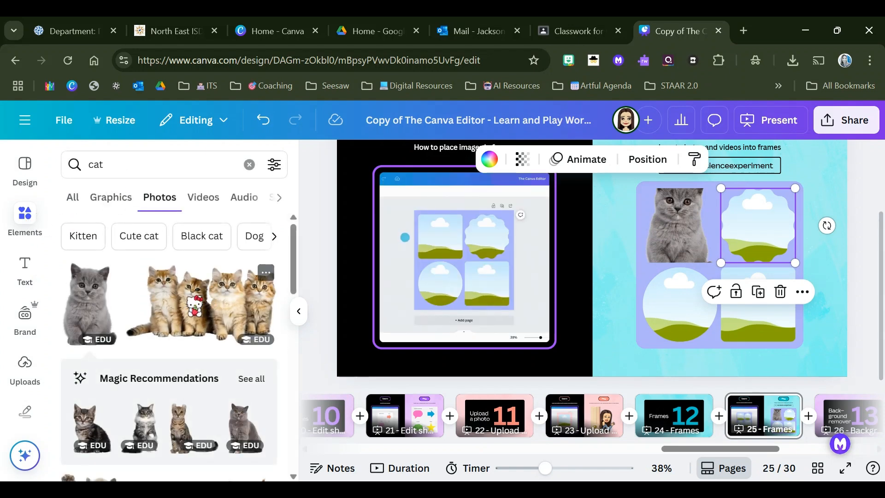
{"action": "scroll", "coordinate": [188, 311], "scroll_direction": "down", "scroll_amount": 5}
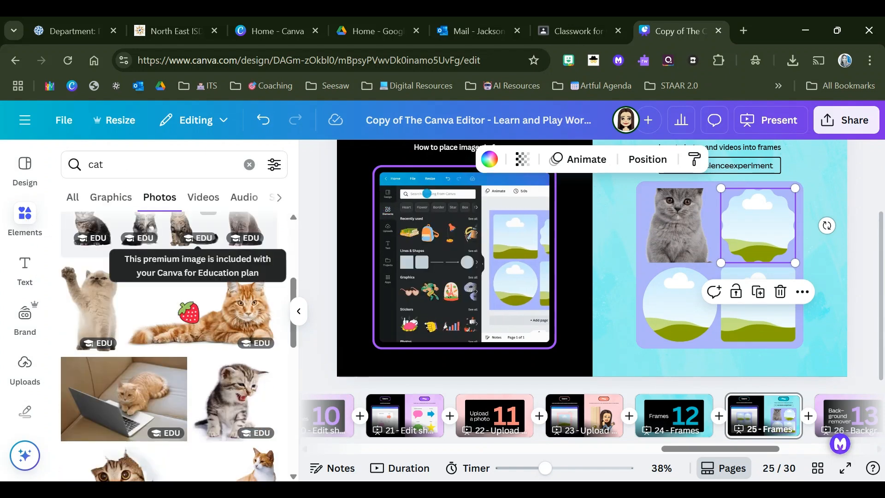
{"action": "scroll", "coordinate": [189, 313], "scroll_direction": "down", "scroll_amount": 2}
{"action": "left_click", "coordinate": [112, 419]}
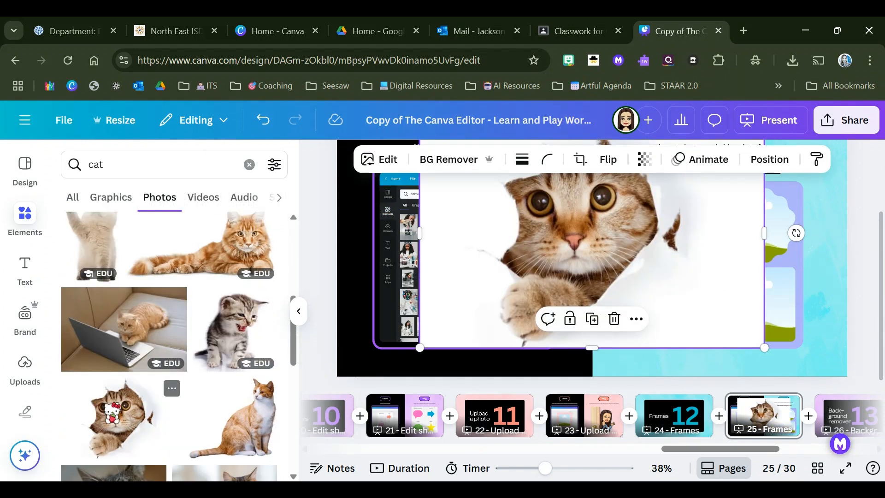
{"action": "left_click_drag", "start_coordinate": [765, 344], "coordinate": [649, 265]}
{"action": "left_click_drag", "start_coordinate": [527, 195], "coordinate": [679, 303]}
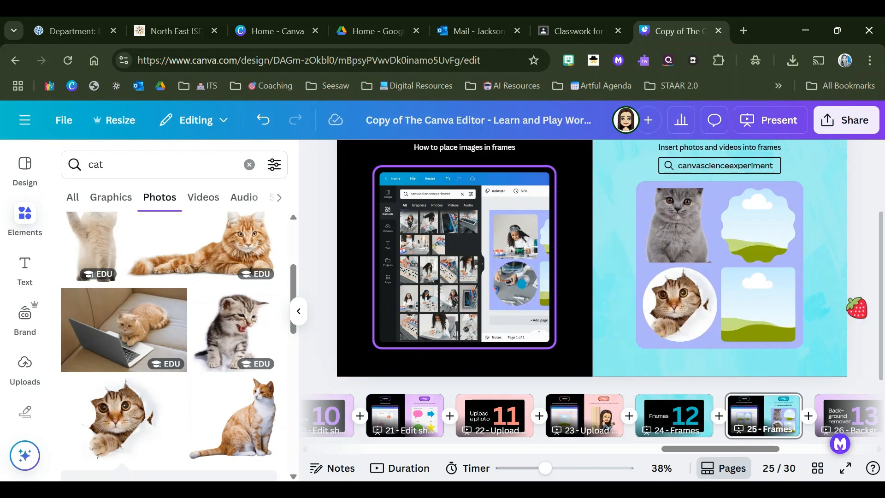
Step: Add the photo of the grey kitten raising its paw and place it in the lower-right square frame
{"action": "scroll", "coordinate": [175, 396], "scroll_direction": "down", "scroll_amount": 6}
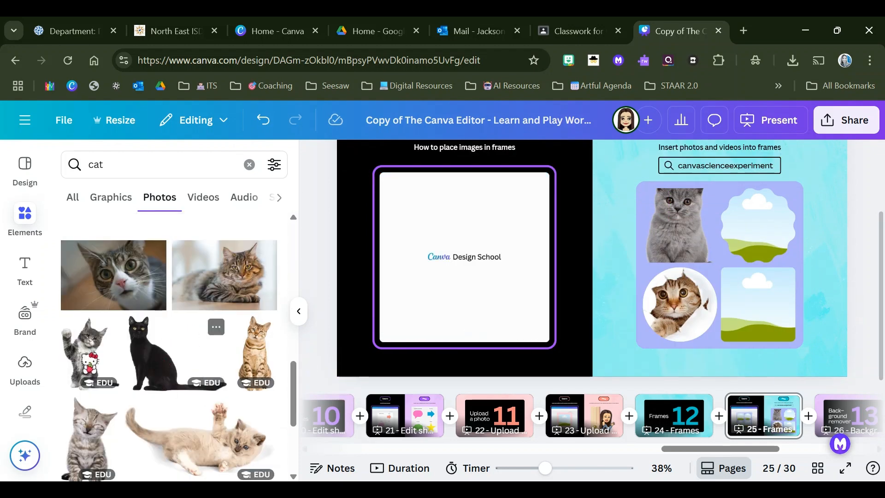
{"action": "left_click", "coordinate": [90, 353]}
{"action": "left_click_drag", "start_coordinate": [563, 258], "coordinate": [764, 291]}
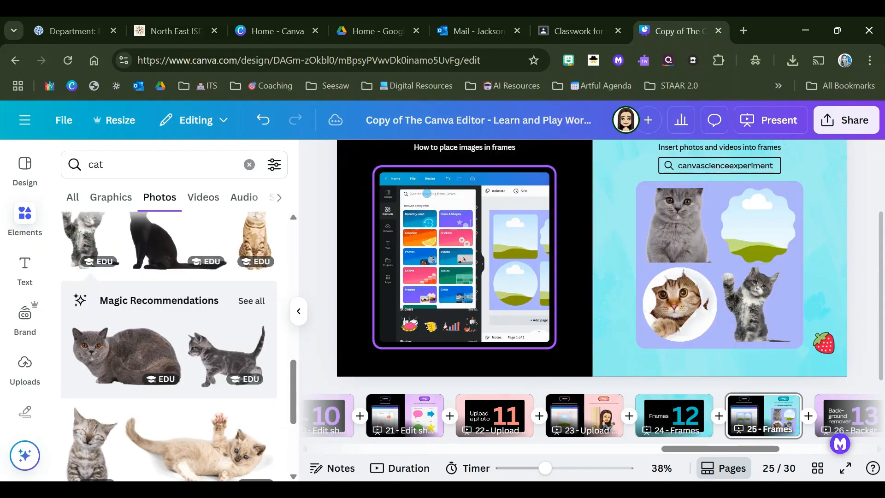
Step: Fill the scalloped frame with the photo of the sitting fluffy brown kitten, and select the grey kitten photo
{"action": "scroll", "coordinate": [245, 362], "scroll_direction": "down", "scroll_amount": 3}
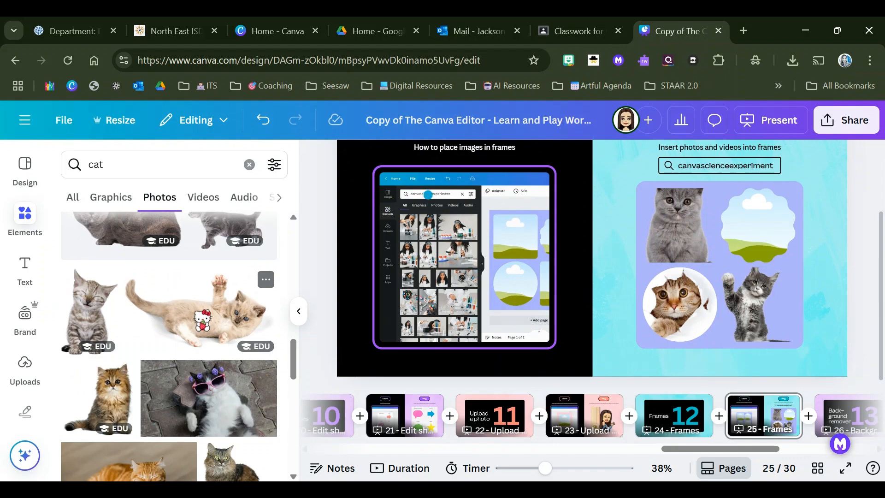
{"action": "left_click_drag", "start_coordinate": [99, 399], "coordinate": [753, 215]}
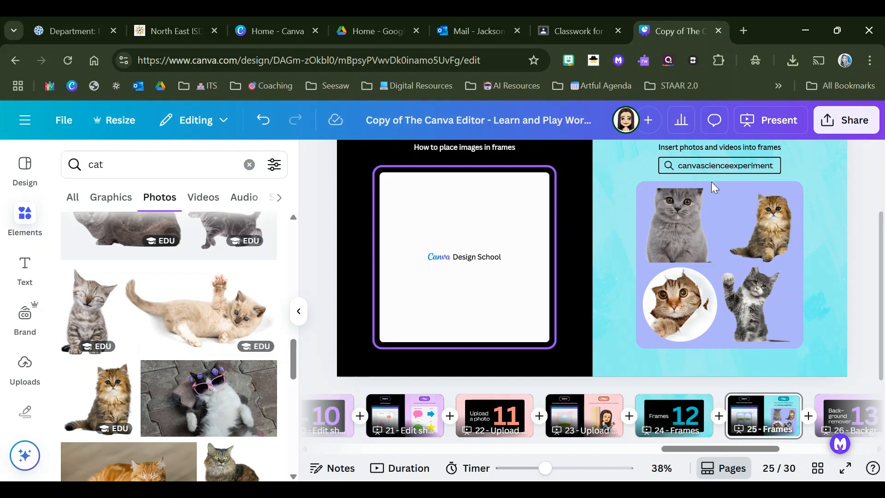
{"action": "left_click", "coordinate": [674, 222]}
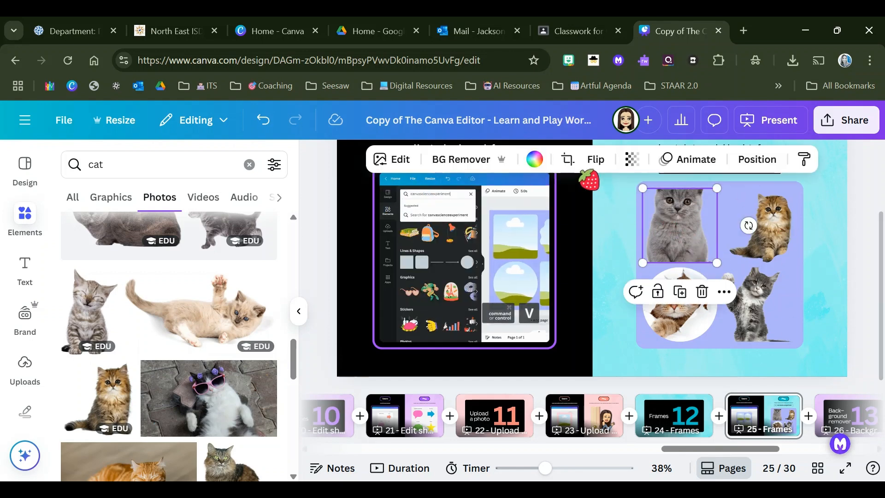
Step: Move past the section 13 title page and open the background remover practice on page 27
{"action": "left_click", "coordinate": [821, 412]}
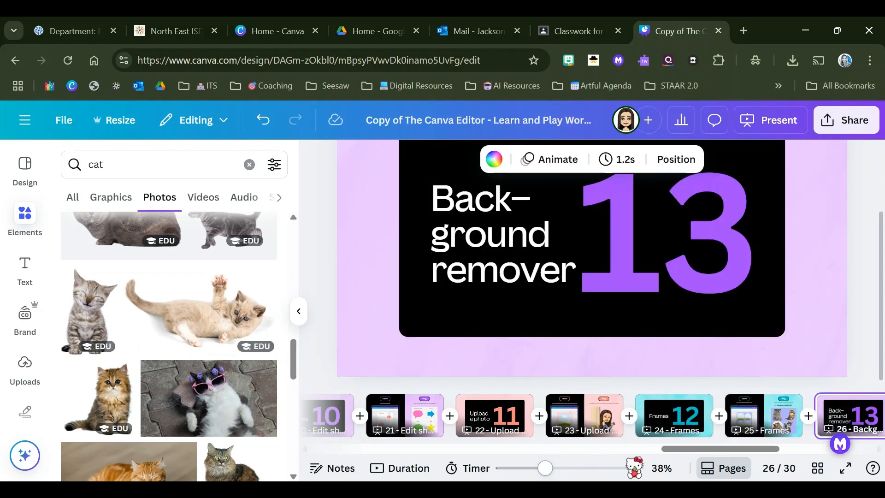
{"action": "left_click_drag", "start_coordinate": [702, 454], "coordinate": [757, 453]}
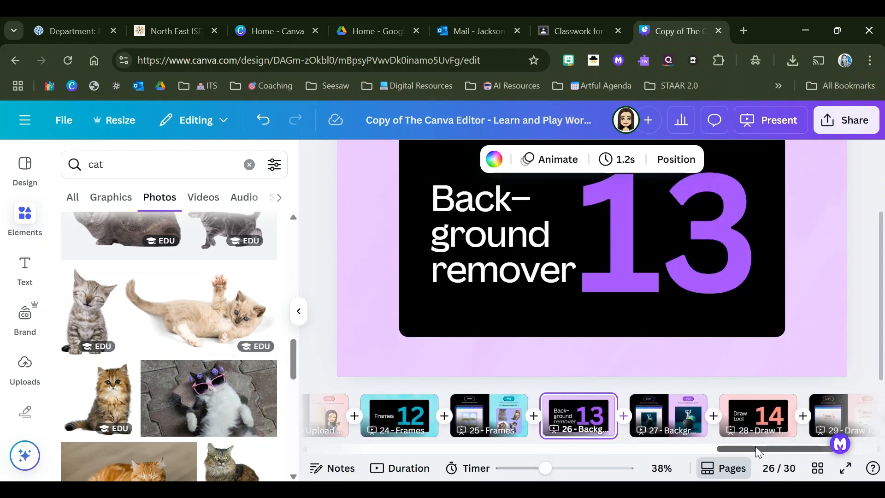
{"action": "left_click", "coordinate": [673, 421]}
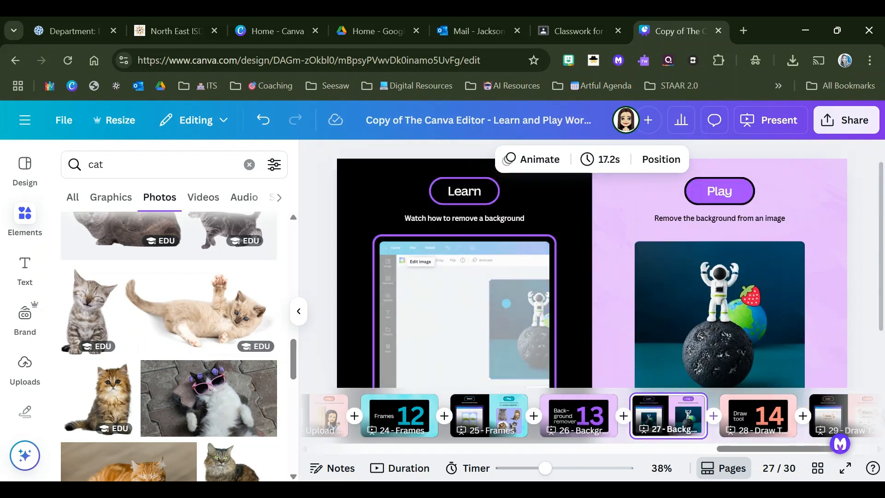
Step: Remove the astronaut photo from the page 27 practice frame and look through the cat photos and graphics for a replacement
{"action": "left_click", "coordinate": [737, 286]}
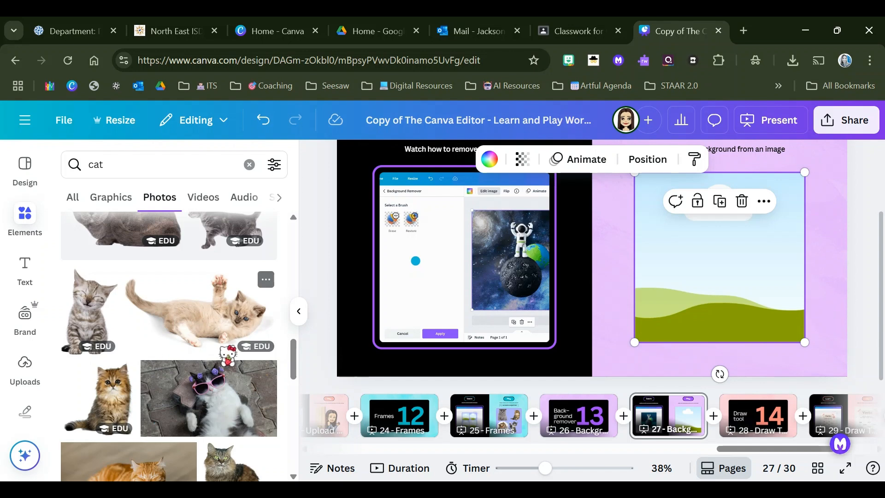
{"action": "scroll", "coordinate": [208, 350], "scroll_direction": "down", "scroll_amount": 2}
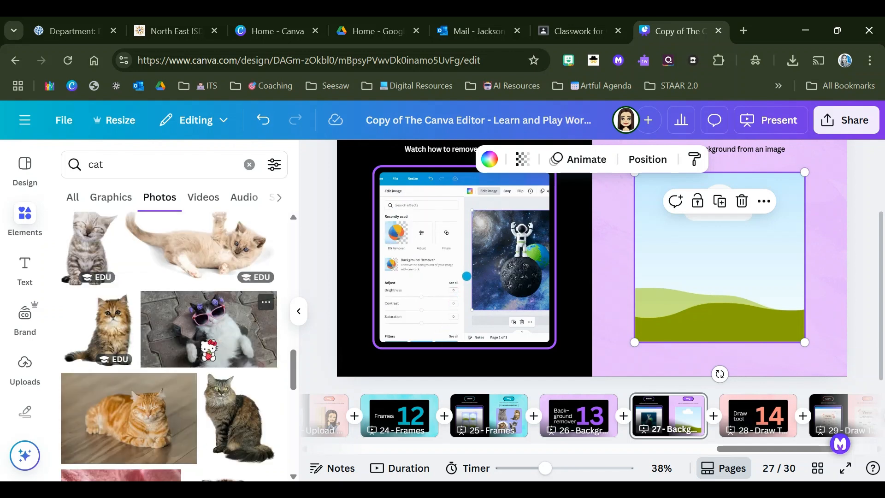
{"action": "scroll", "coordinate": [208, 330], "scroll_direction": "up", "scroll_amount": 5}
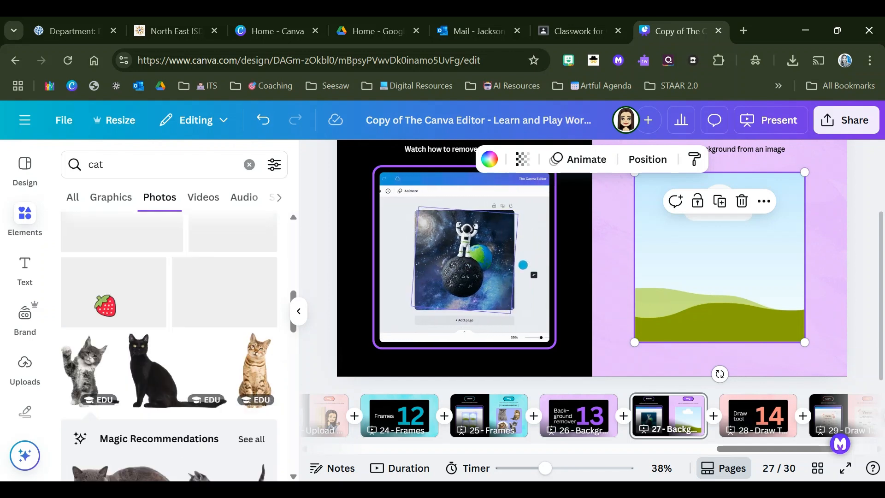
{"action": "scroll", "coordinate": [105, 305], "scroll_direction": "up", "scroll_amount": 5}
{"action": "left_click", "coordinate": [20, 221]}
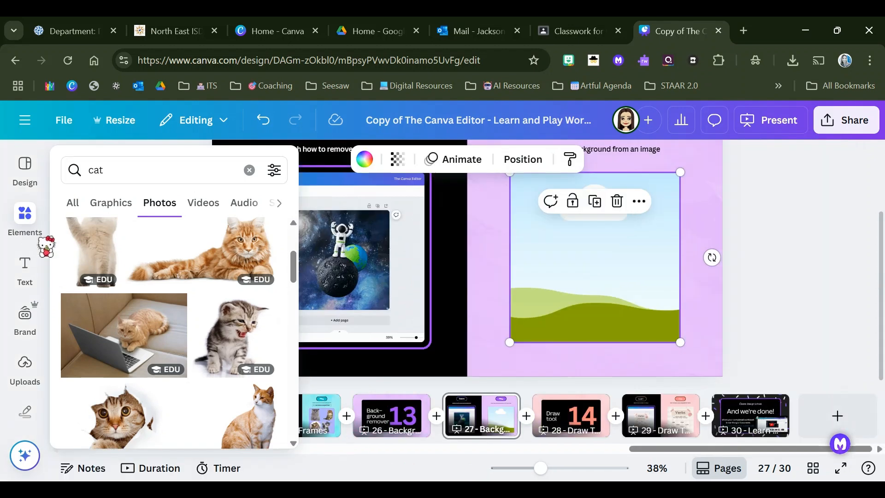
{"action": "left_click", "coordinate": [111, 204]}
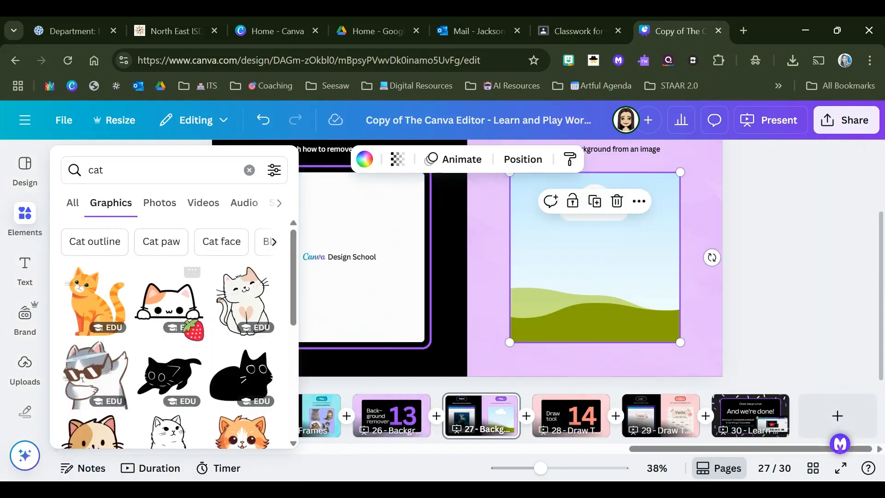
{"action": "scroll", "coordinate": [171, 331], "scroll_direction": "down", "scroll_amount": 10}
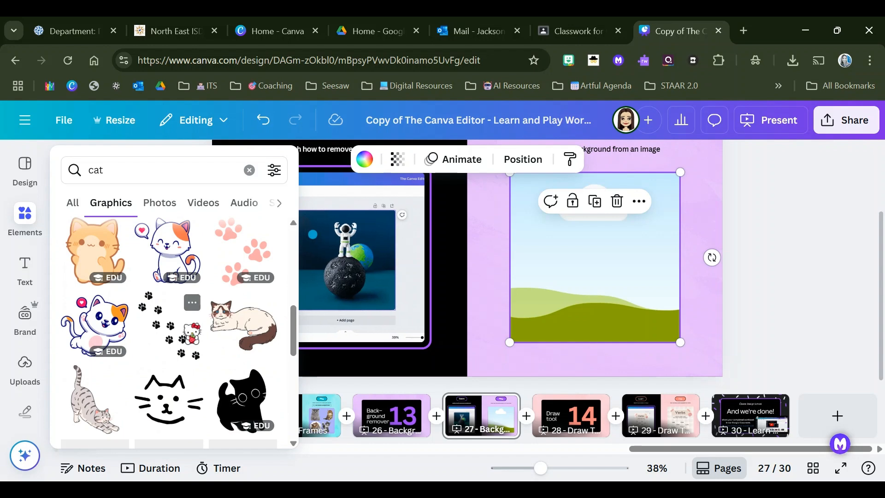
{"action": "scroll", "coordinate": [185, 323], "scroll_direction": "down", "scroll_amount": 10}
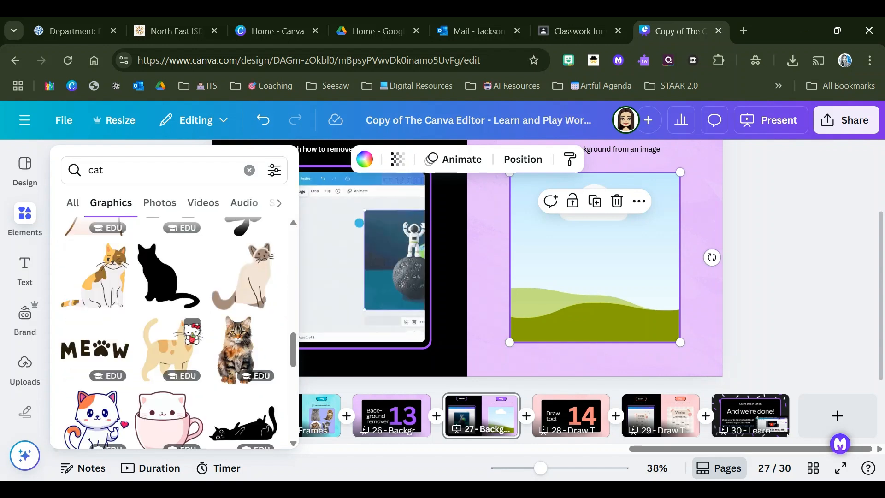
{"action": "scroll", "coordinate": [170, 323], "scroll_direction": "down", "scroll_amount": 5}
Step: Search the elements for "school" and look through the matching graphics
{"action": "left_click", "coordinate": [115, 169]}
{"action": "double_click", "coordinate": [115, 170]}
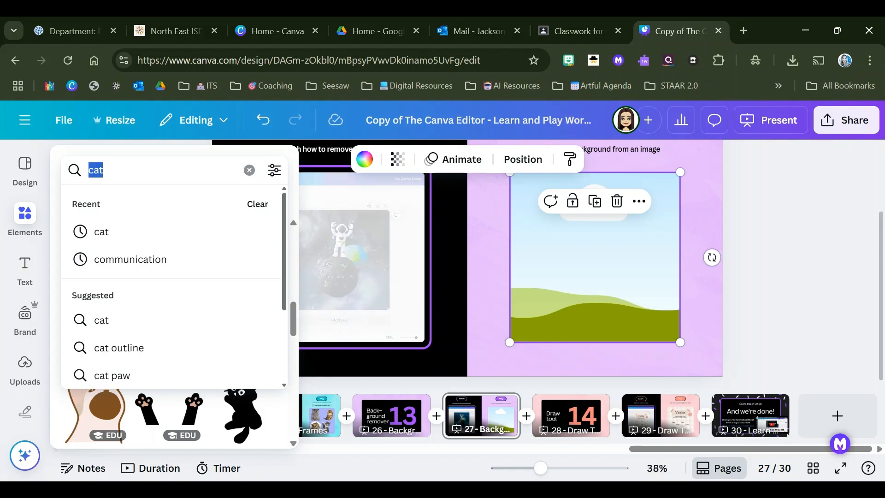
{"action": "type", "text": "schoo"}
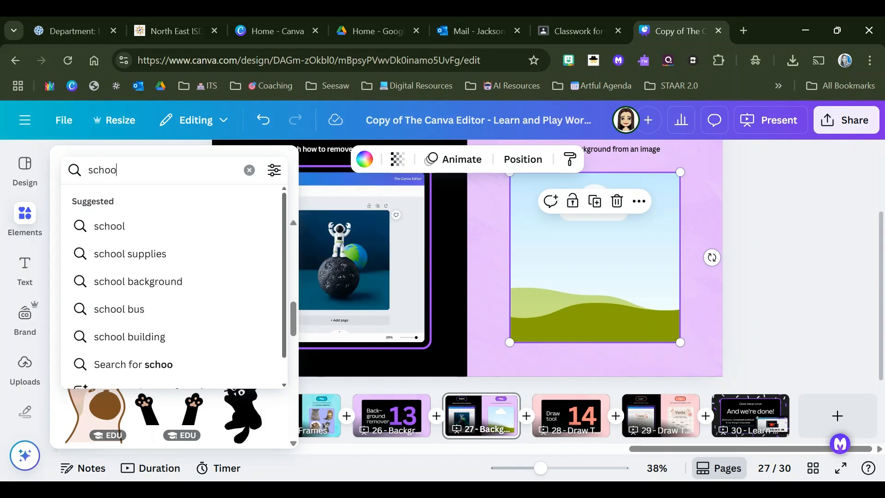
{"action": "type", "text": "l"}
{"action": "key", "text": "Return"}
{"action": "scroll", "coordinate": [190, 344], "scroll_direction": "down", "scroll_amount": 2}
{"action": "scroll", "coordinate": [190, 286], "scroll_direction": "up", "scroll_amount": 2}
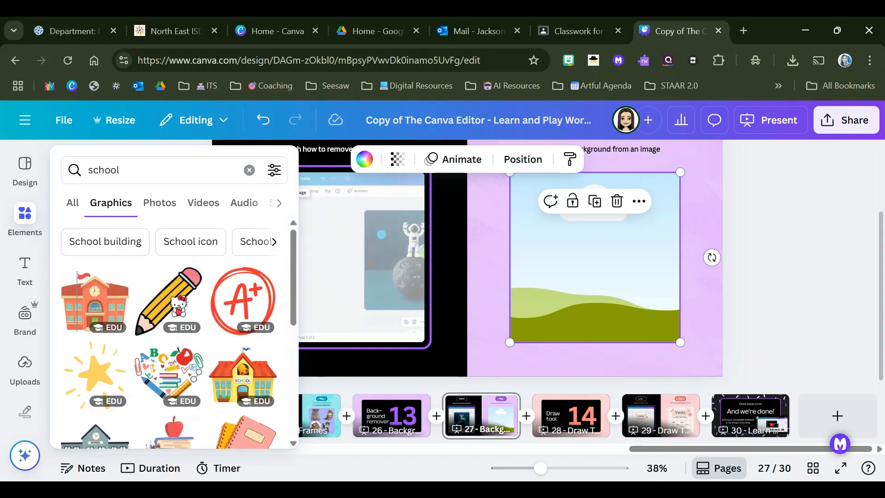
Step: Look through the school photos and the combined results, and clear the element search
{"action": "left_click", "coordinate": [158, 203]}
{"action": "scroll", "coordinate": [208, 373], "scroll_direction": "down", "scroll_amount": 4}
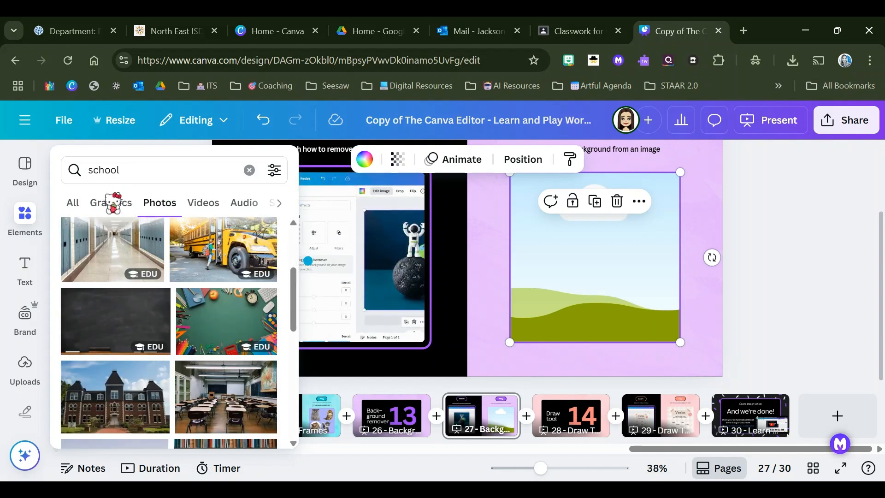
{"action": "left_click", "coordinate": [72, 203]}
{"action": "left_click_drag", "start_coordinate": [132, 172], "coordinate": [84, 164]}
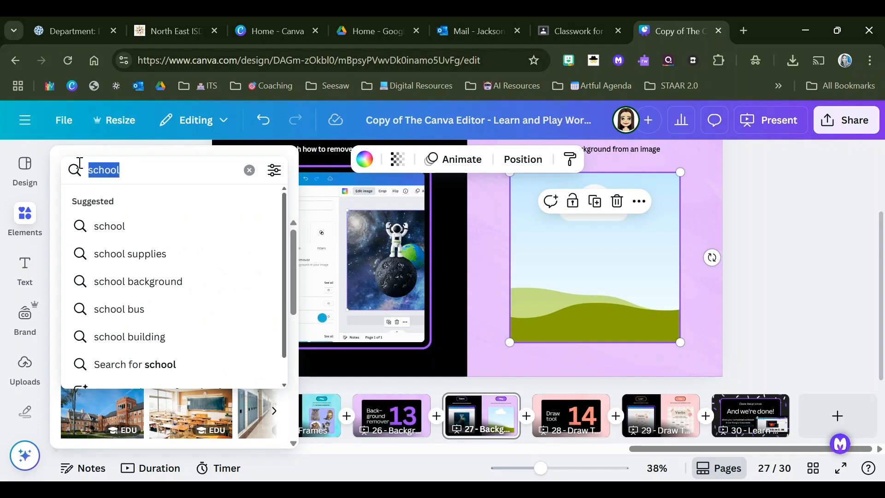
{"action": "left_click", "coordinate": [249, 170]}
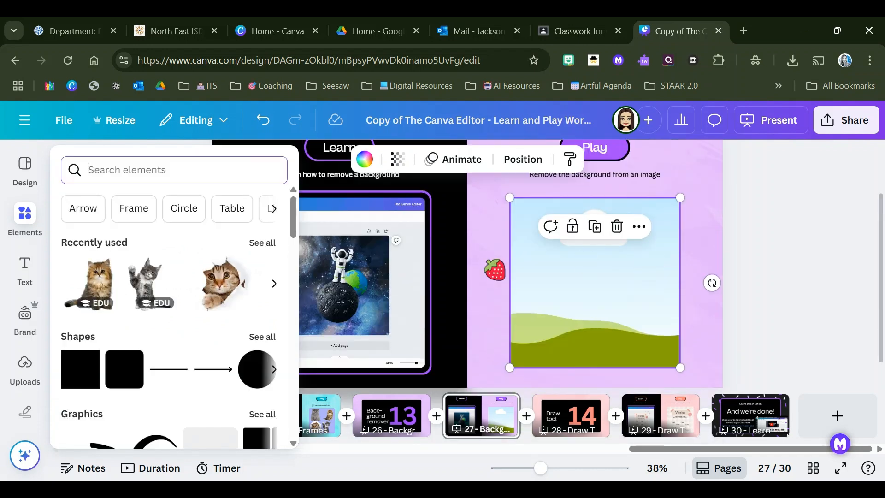
Step: Browse the uploaded images and search them for "wetmore"
{"action": "left_click", "coordinate": [25, 369]}
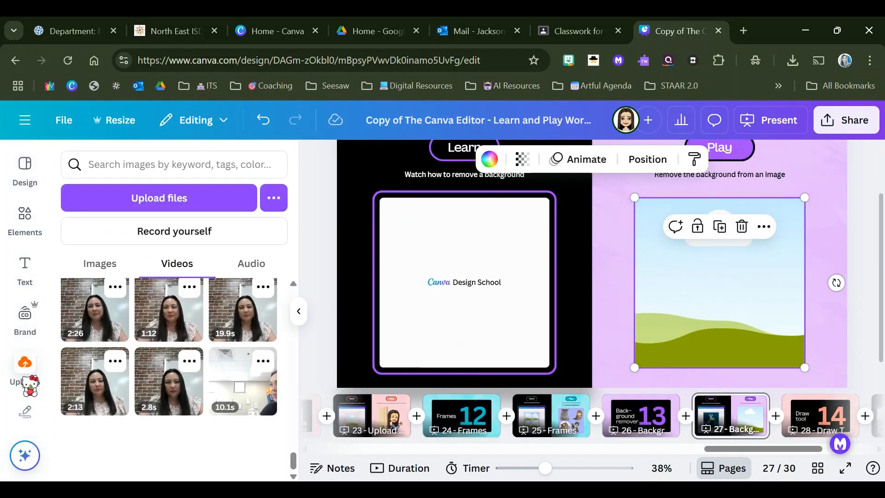
{"action": "left_click", "coordinate": [99, 265]}
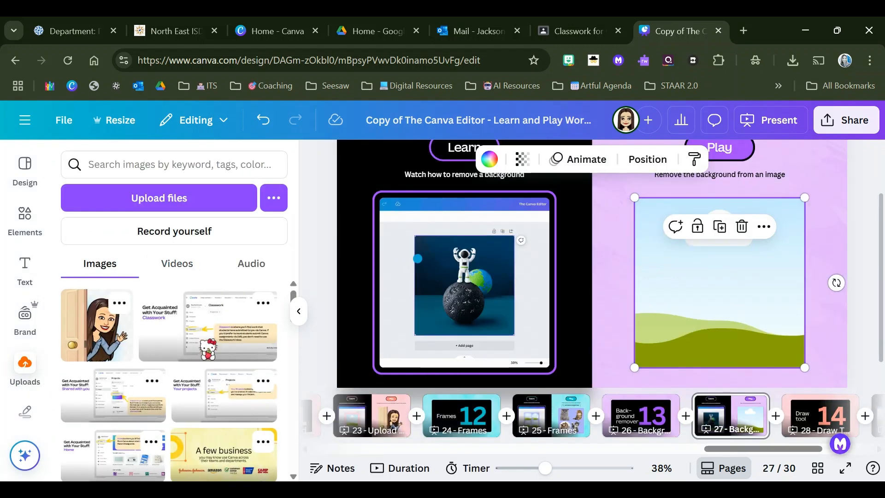
{"action": "scroll", "coordinate": [169, 378], "scroll_direction": "down", "scroll_amount": 15}
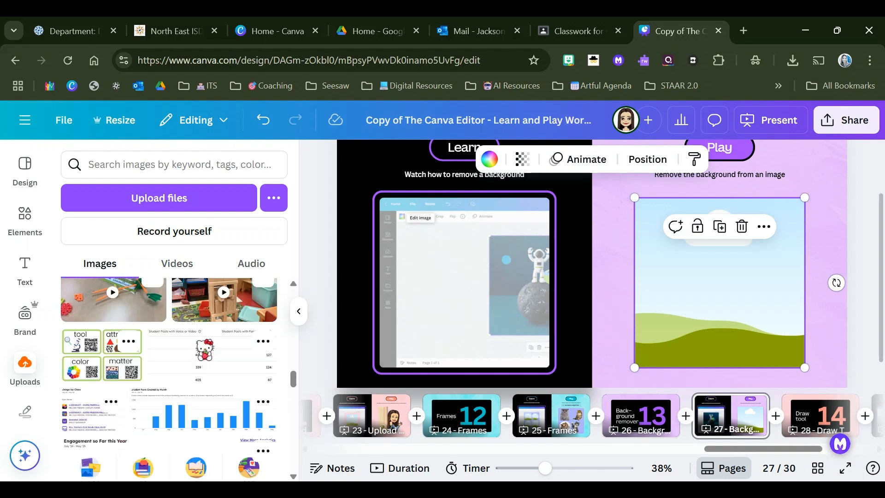
{"action": "scroll", "coordinate": [169, 378], "scroll_direction": "down", "scroll_amount": 10}
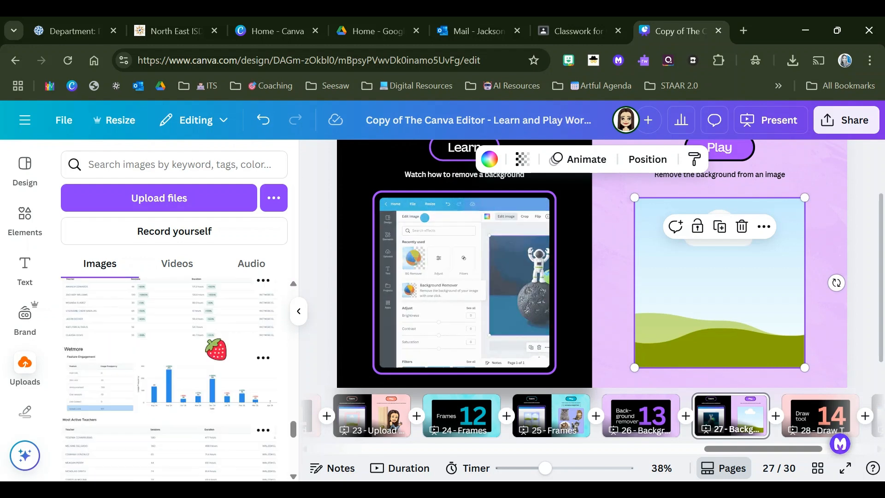
{"action": "scroll", "coordinate": [205, 351], "scroll_direction": "down", "scroll_amount": 3}
{"action": "left_click", "coordinate": [172, 163]}
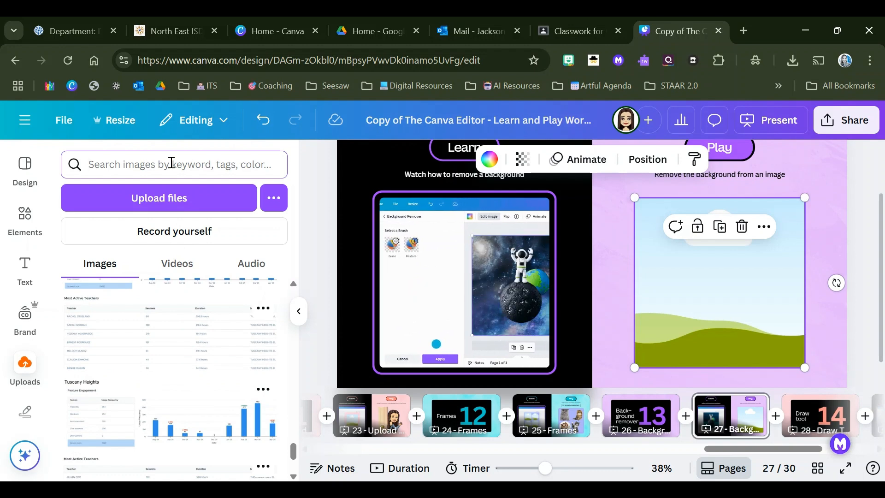
{"action": "type", "text": "wetmore"}
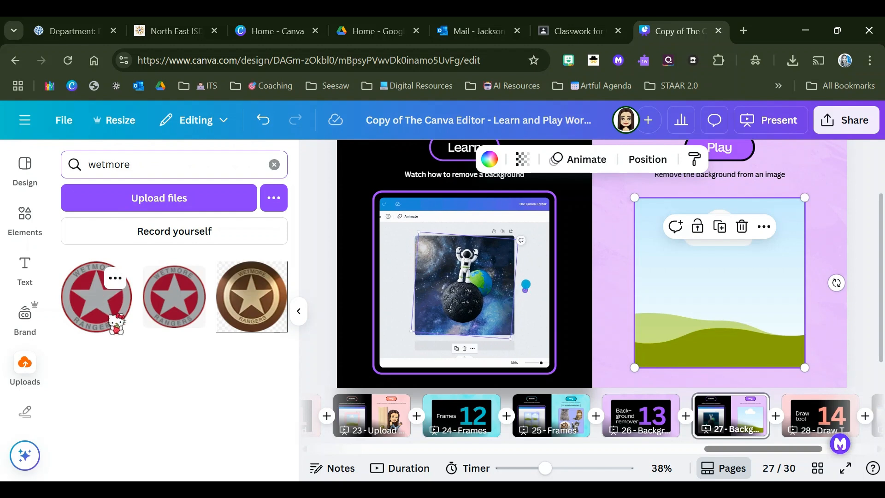
Step: Place the red-and-grey Wetmore Rangers star logo in the practice frame and remove its background with BG Remover
{"action": "left_click", "coordinate": [175, 297]}
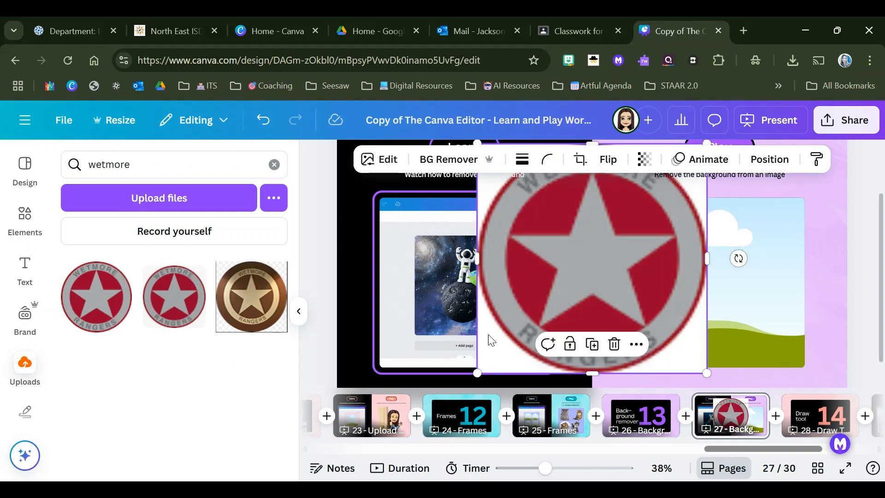
{"action": "left_click_drag", "start_coordinate": [570, 276], "coordinate": [660, 315]}
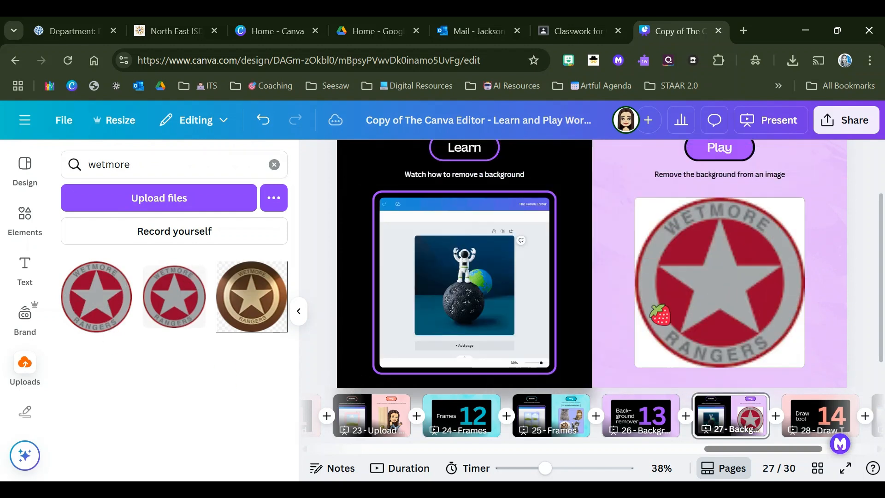
{"action": "left_click_drag", "start_coordinate": [681, 236], "coordinate": [627, 237]}
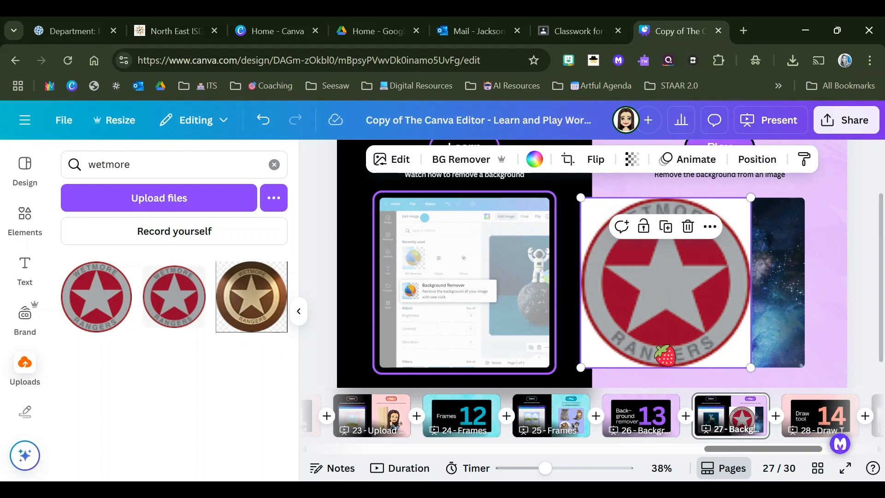
{"action": "left_click", "coordinate": [443, 162]}
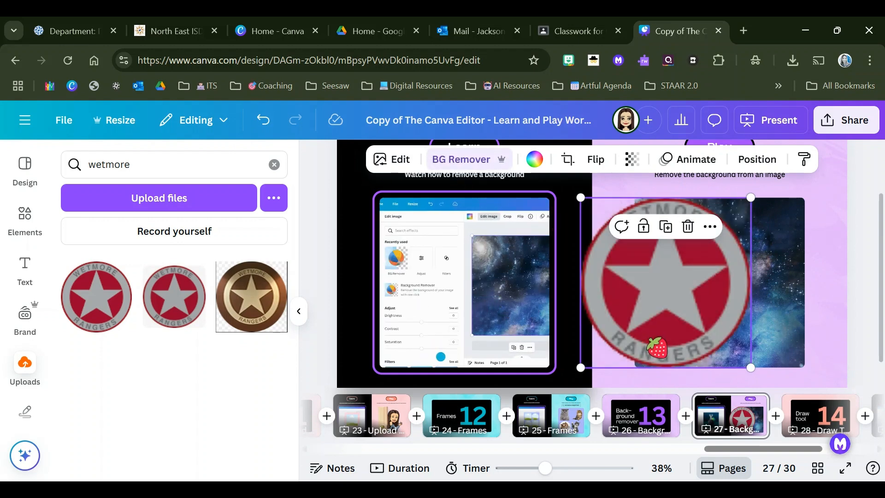
Step: Move the framed logo back over the galaxy picture, and delete the logo image from the frame
{"action": "left_click_drag", "start_coordinate": [704, 322], "coordinate": [758, 314]}
{"action": "left_click", "coordinate": [674, 276]}
{"action": "left_click", "coordinate": [816, 235]}
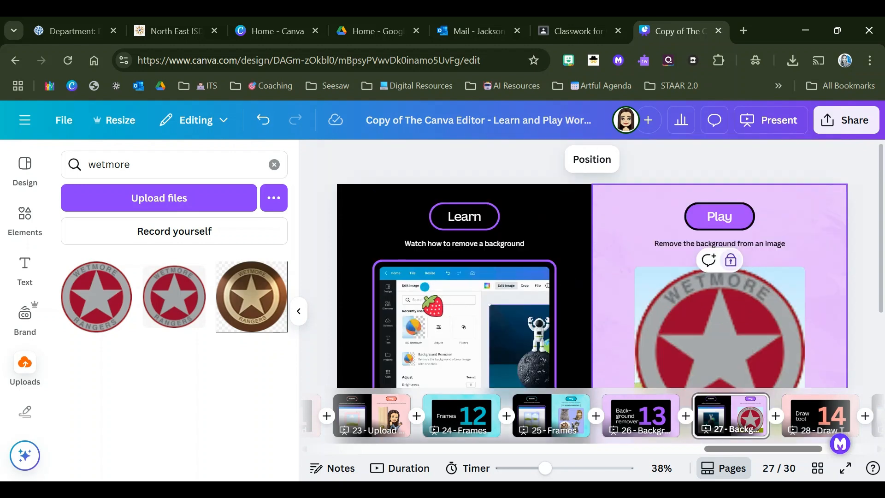
{"action": "left_click", "coordinate": [740, 298]}
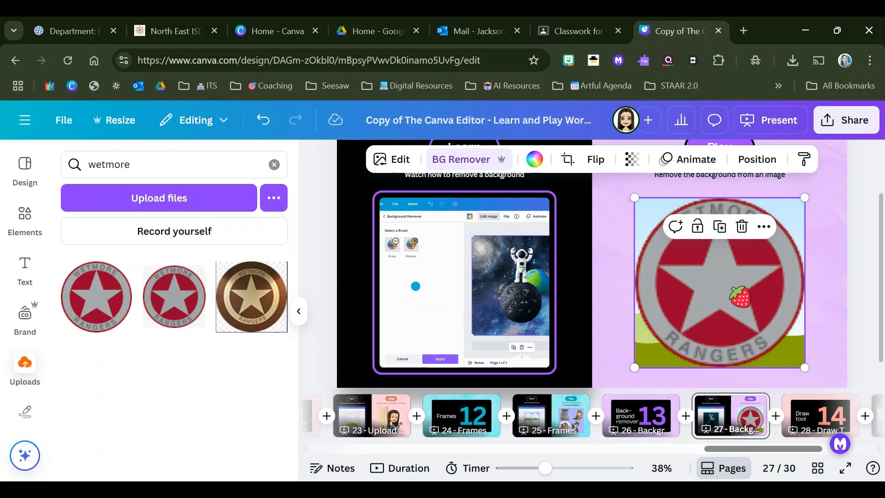
{"action": "key", "text": "Delete"}
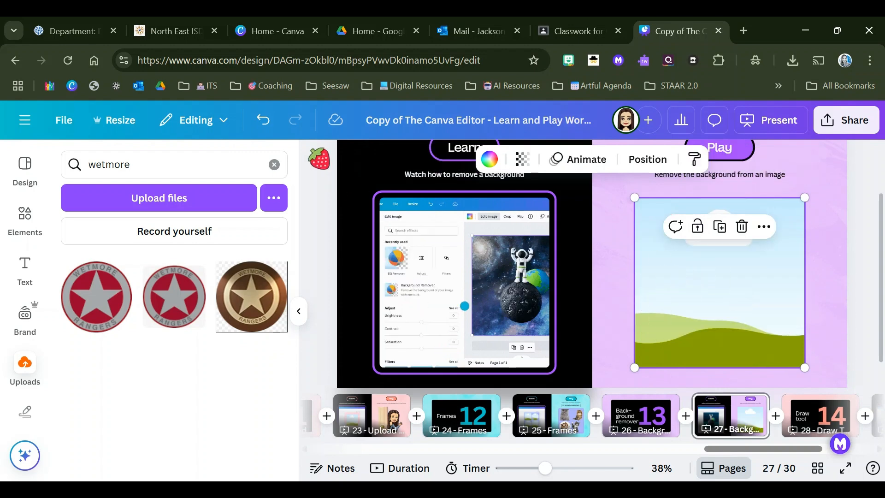
Step: Undo the logo edits and the earlier photo removal until the astronaut photo is back in the frame
{"action": "left_click", "coordinate": [262, 120]}
{"action": "left_click", "coordinate": [262, 121]}
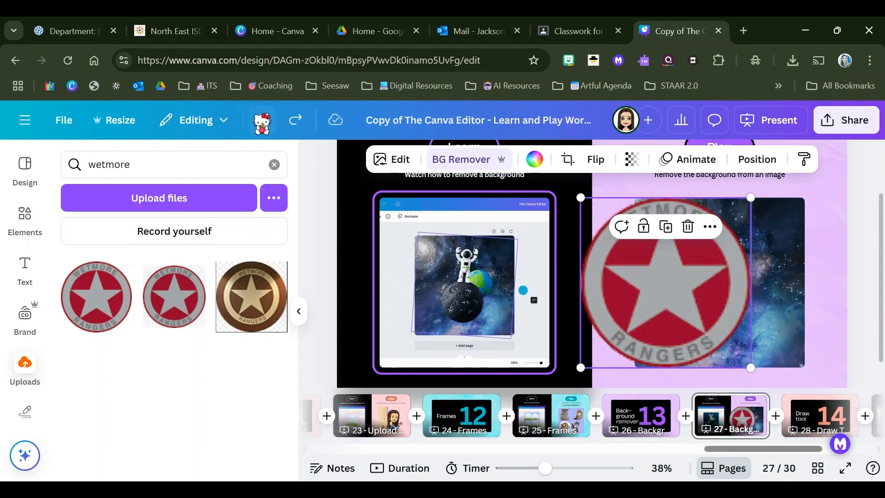
{"action": "left_click", "coordinate": [262, 120]}
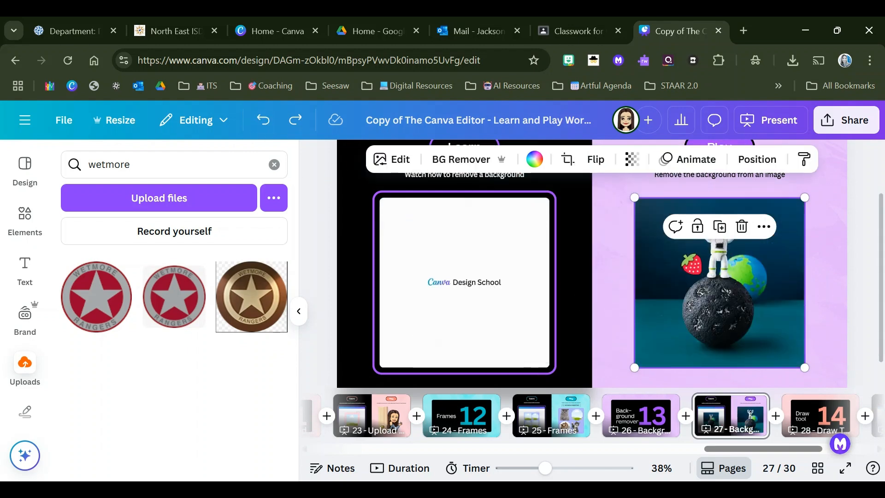
Step: Remove the astronaut photo's background with BG Remover from the image editing options
{"action": "left_click", "coordinate": [390, 159]}
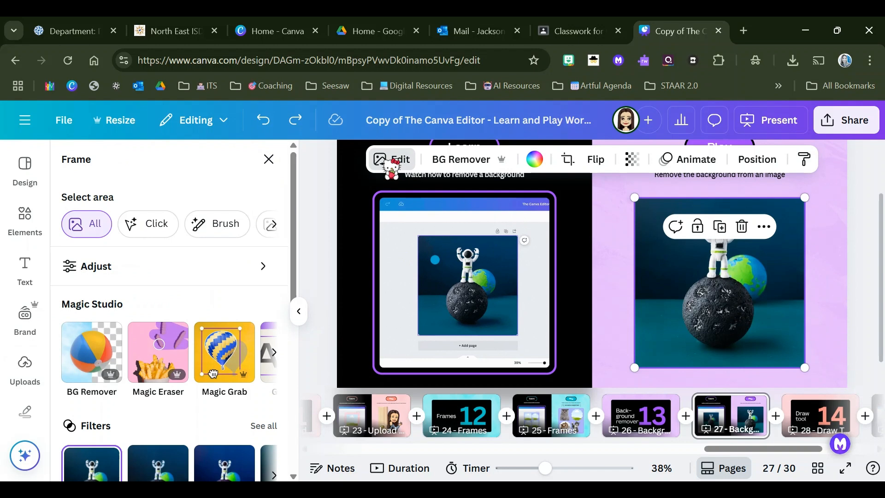
{"action": "left_click", "coordinate": [95, 353]}
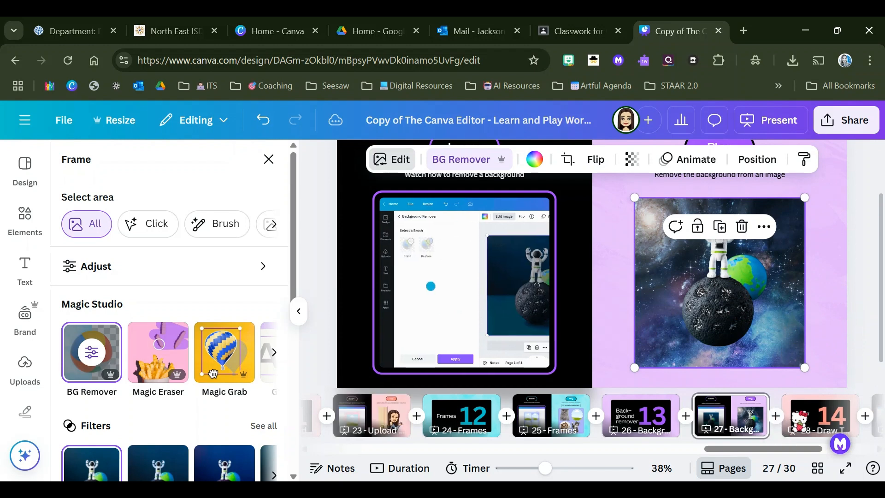
Step: Move past the section 14 title page to the draw practice on page 29 and activate the Draw tool
{"action": "left_click", "coordinate": [821, 417]}
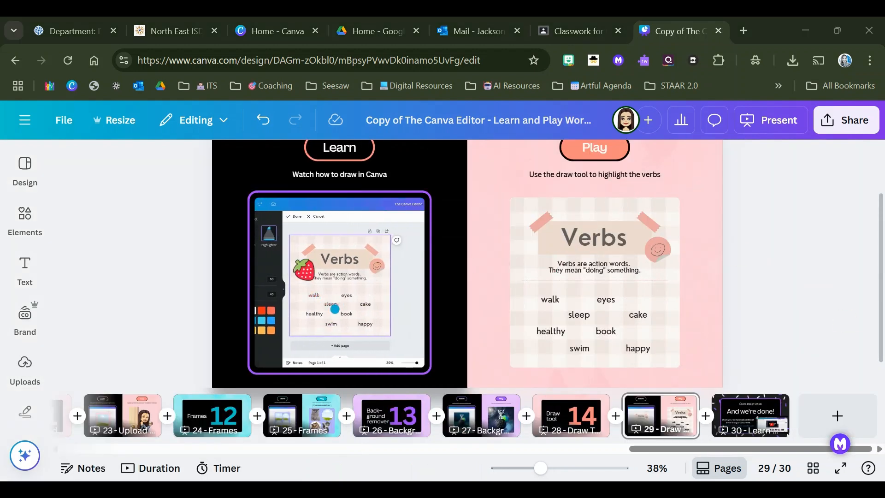
{"action": "scroll", "coordinate": [23, 238], "scroll_direction": "down", "scroll_amount": 2}
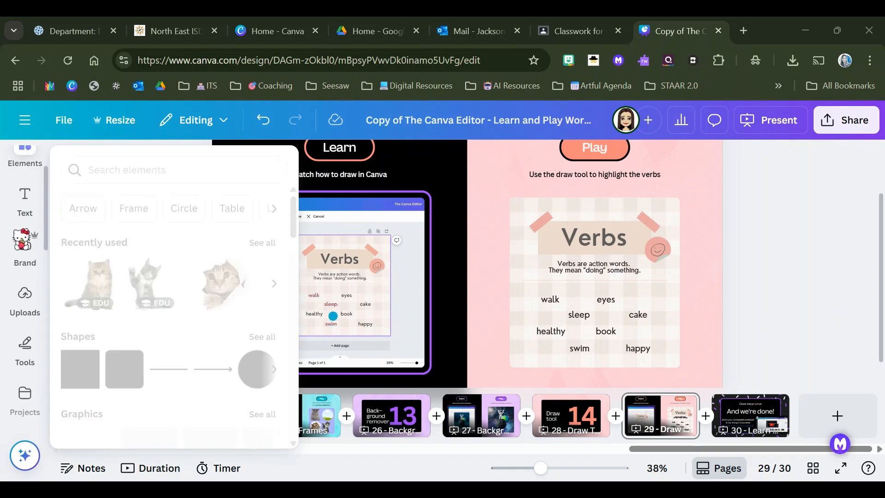
{"action": "mouse_move", "coordinate": [23, 277]}
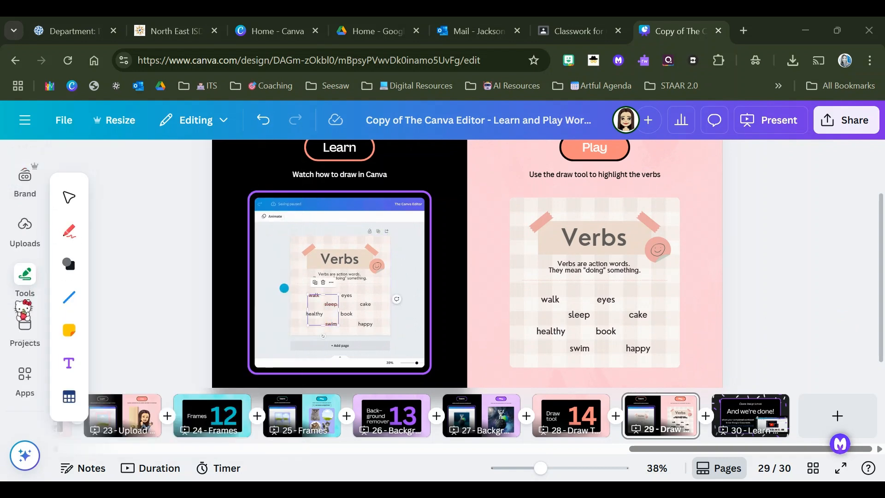
{"action": "left_click", "coordinate": [23, 277]}
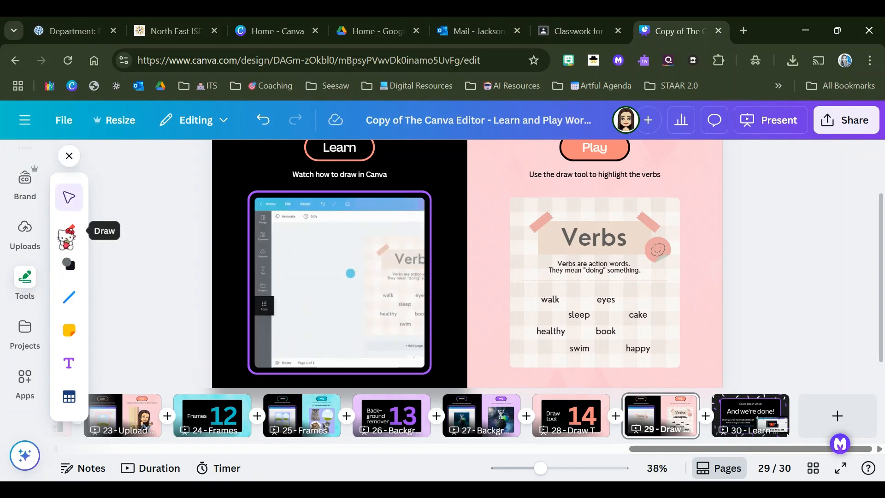
{"action": "left_click", "coordinate": [66, 233]}
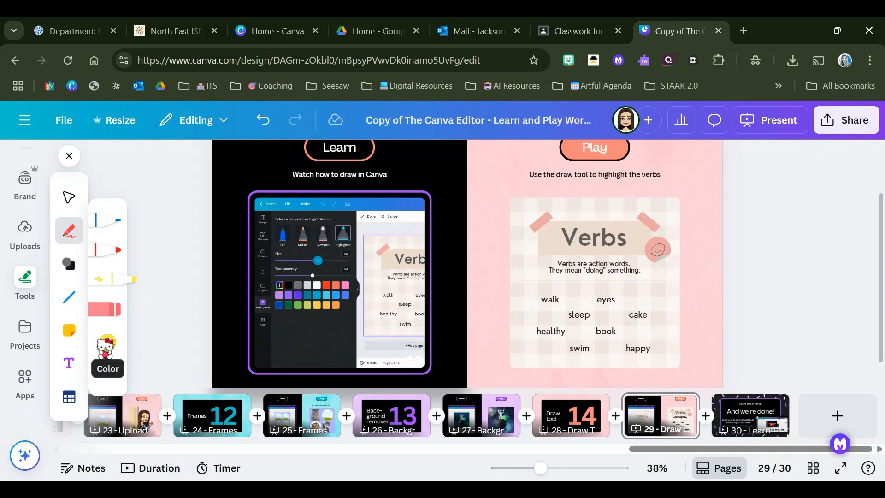
Step: Highlight the verbs walk, sleep and swim on the page 29 word card with the yellow highlighter
{"action": "left_click", "coordinate": [107, 342]}
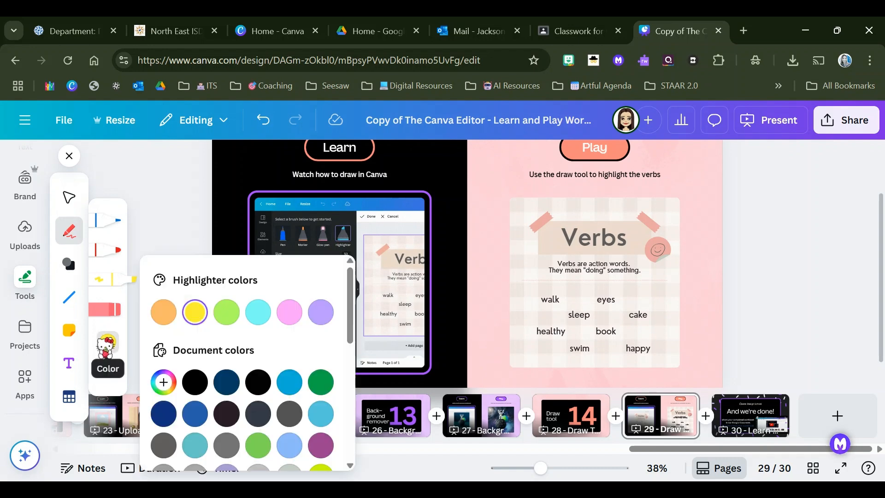
{"action": "left_click", "coordinate": [106, 343]}
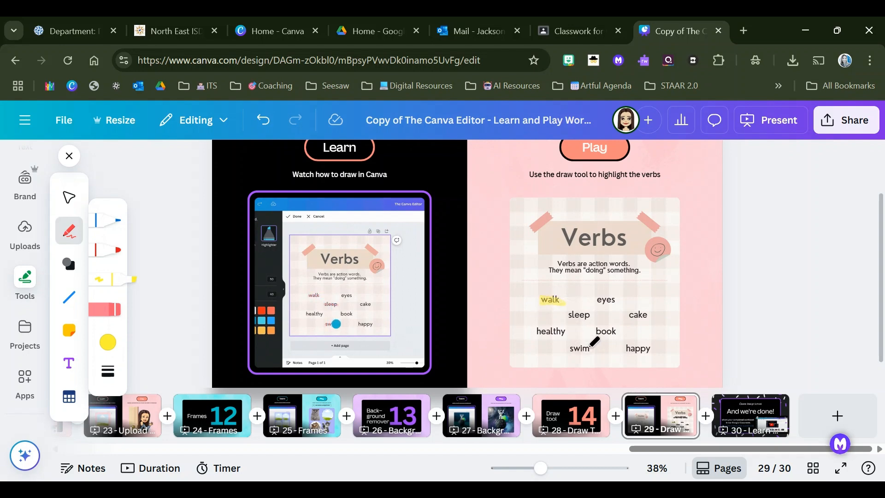
{"action": "left_click_drag", "start_coordinate": [571, 314], "coordinate": [605, 309]}
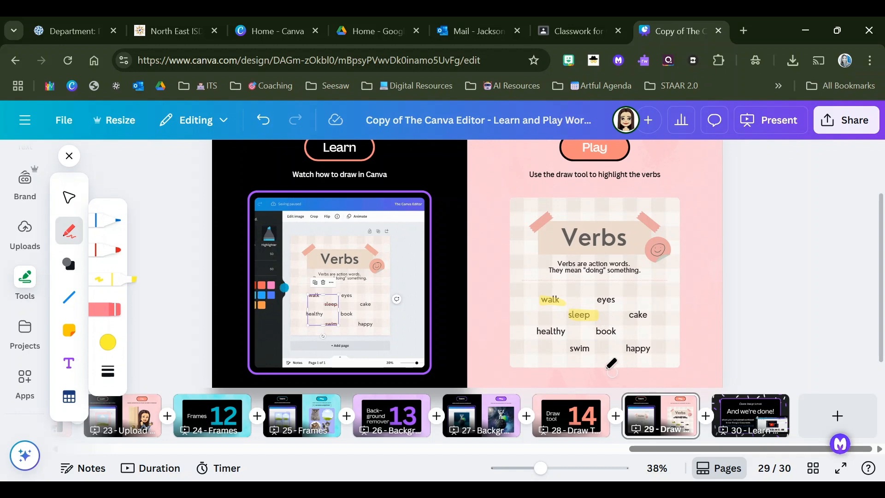
{"action": "left_click_drag", "start_coordinate": [568, 349], "coordinate": [580, 349]}
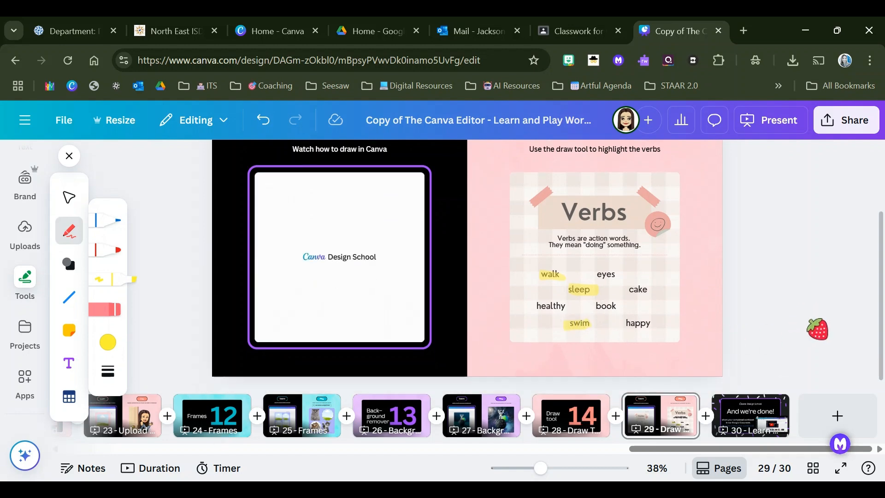
Step: Set the design's sharing access level to Anyone with the link, with the Can view permission
{"action": "scroll", "coordinate": [817, 329], "scroll_direction": "up", "scroll_amount": 2}
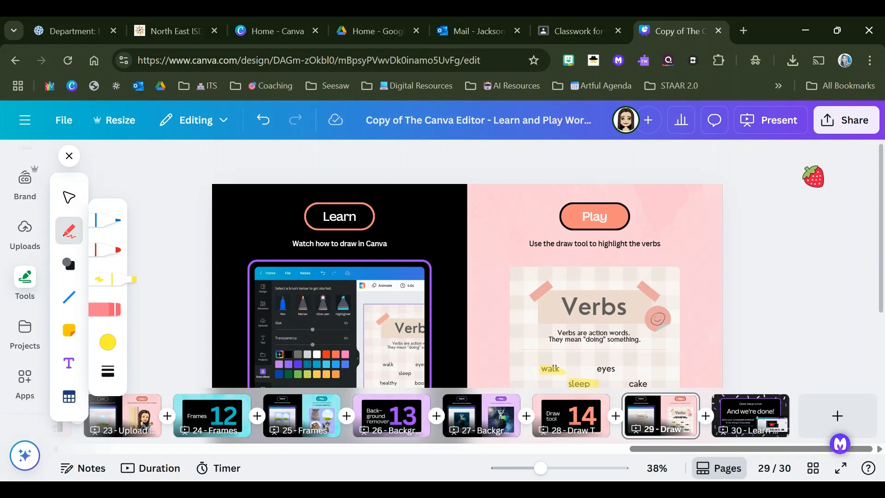
{"action": "left_click", "coordinate": [847, 123]}
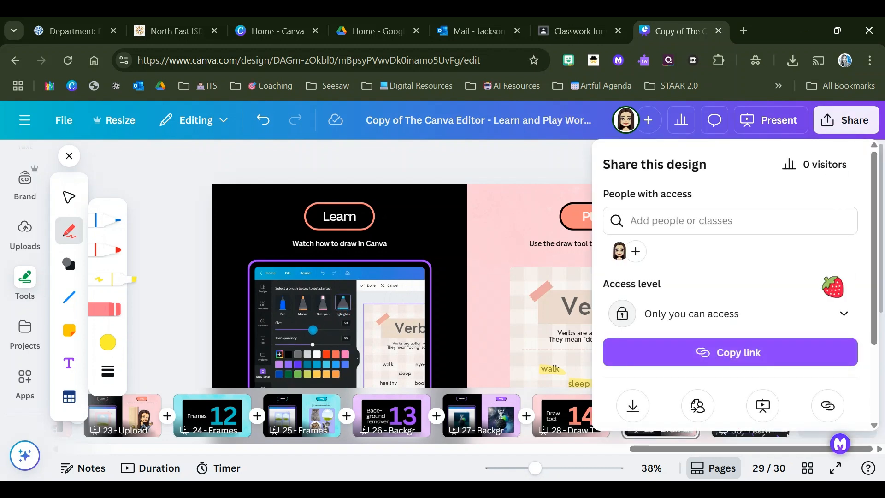
{"action": "left_click", "coordinate": [737, 315]}
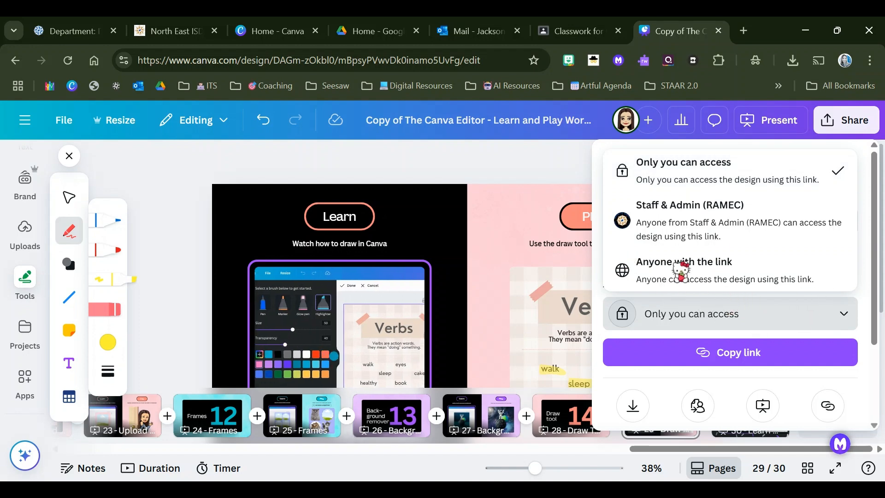
{"action": "left_click", "coordinate": [662, 270]}
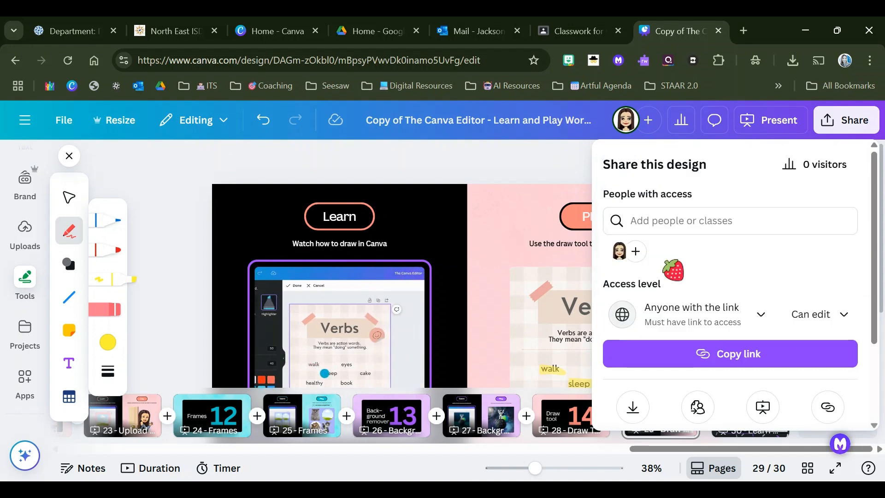
{"action": "left_click", "coordinate": [825, 316]}
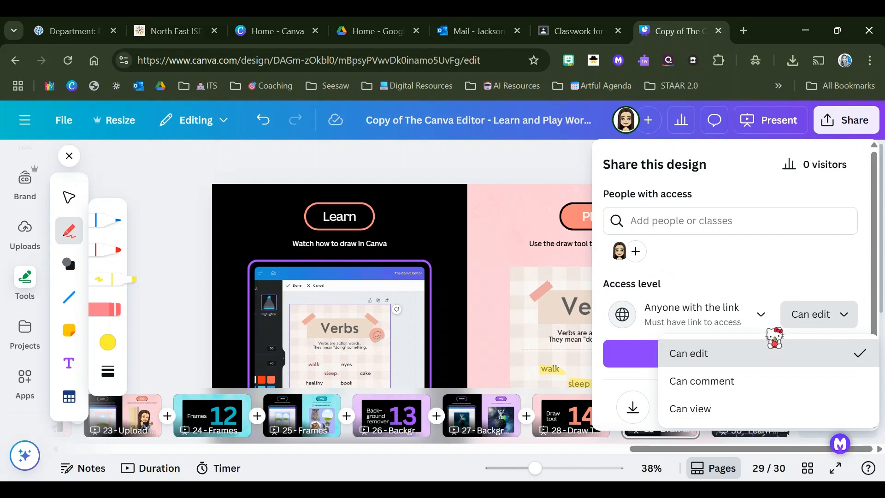
{"action": "left_click", "coordinate": [717, 410]}
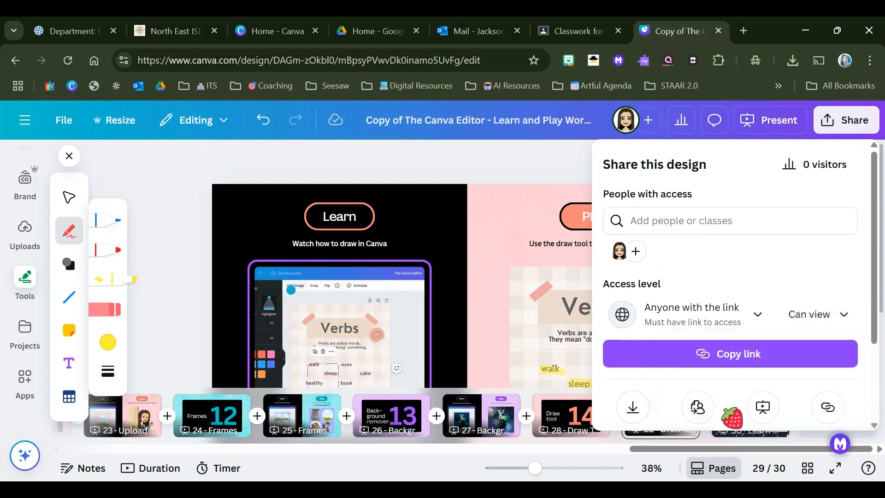
{"action": "left_click", "coordinate": [515, 166]}
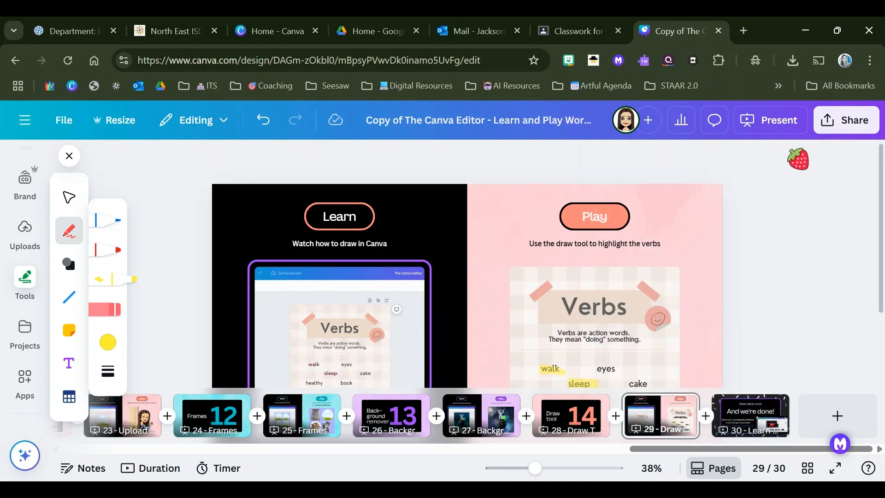
Step: Copy the design's share link from the sharing options, and close them
{"action": "left_click", "coordinate": [838, 121]}
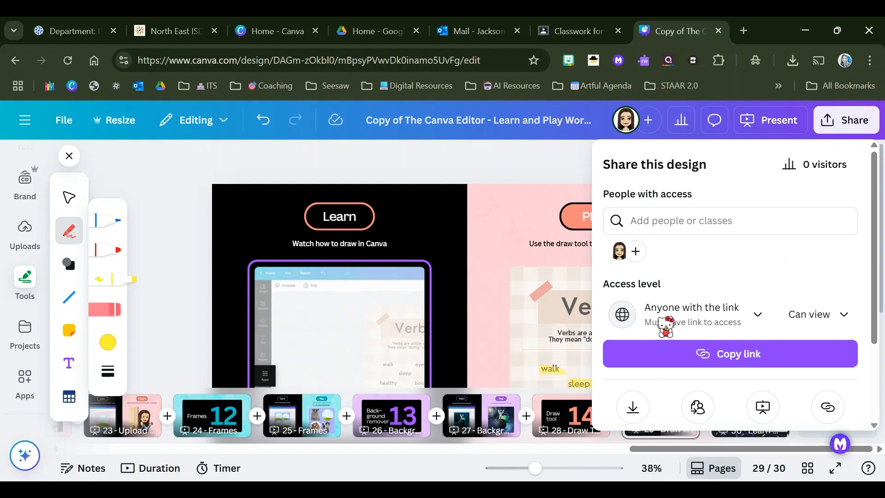
{"action": "scroll", "coordinate": [820, 339], "scroll_direction": "down", "scroll_amount": 3}
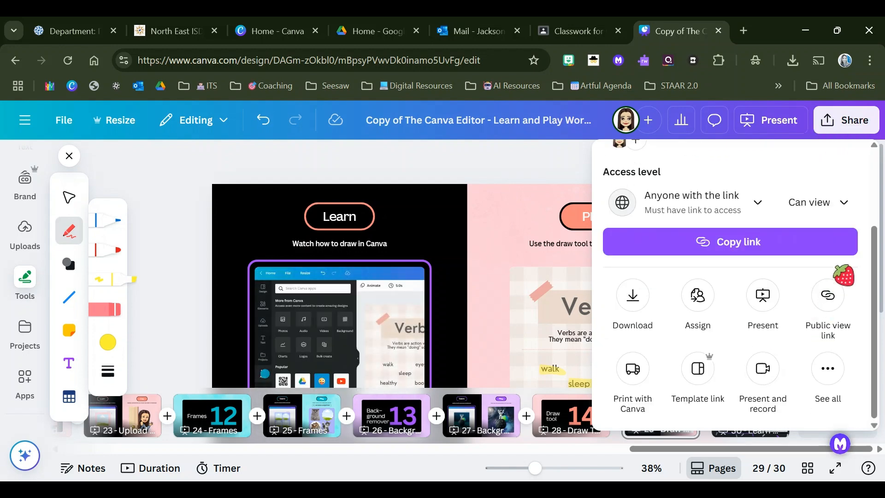
{"action": "left_click", "coordinate": [765, 239]}
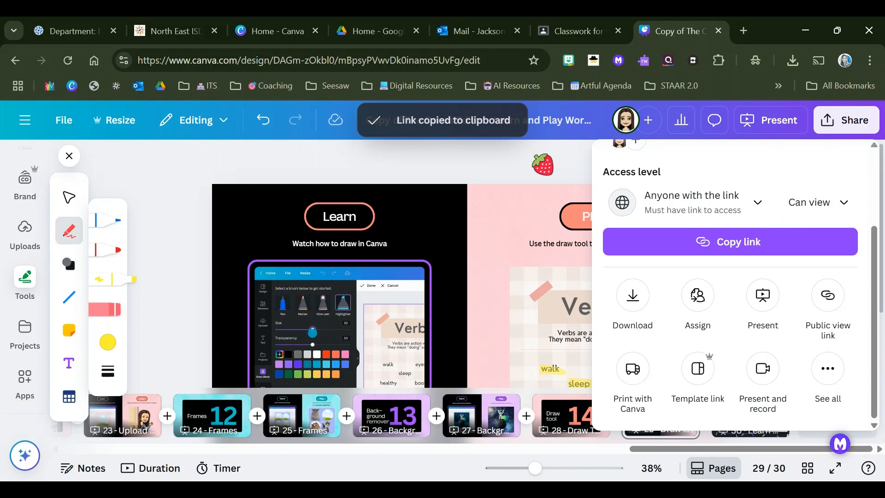
{"action": "left_click", "coordinate": [543, 164]}
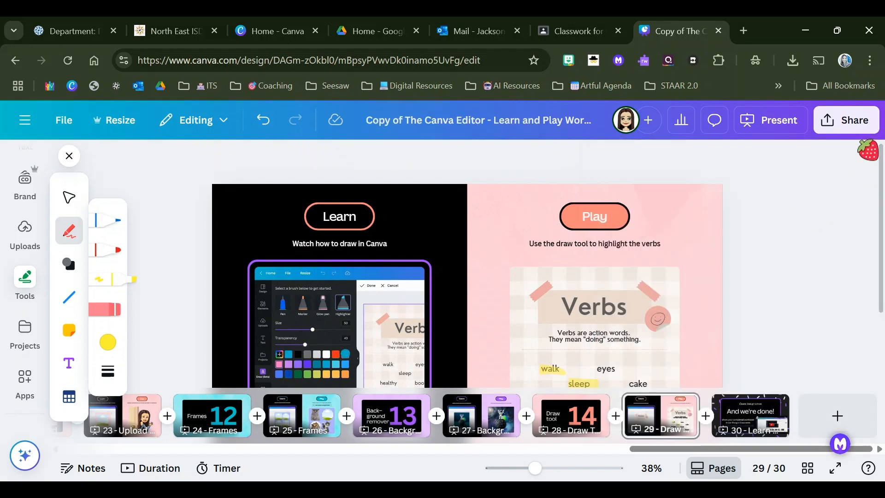